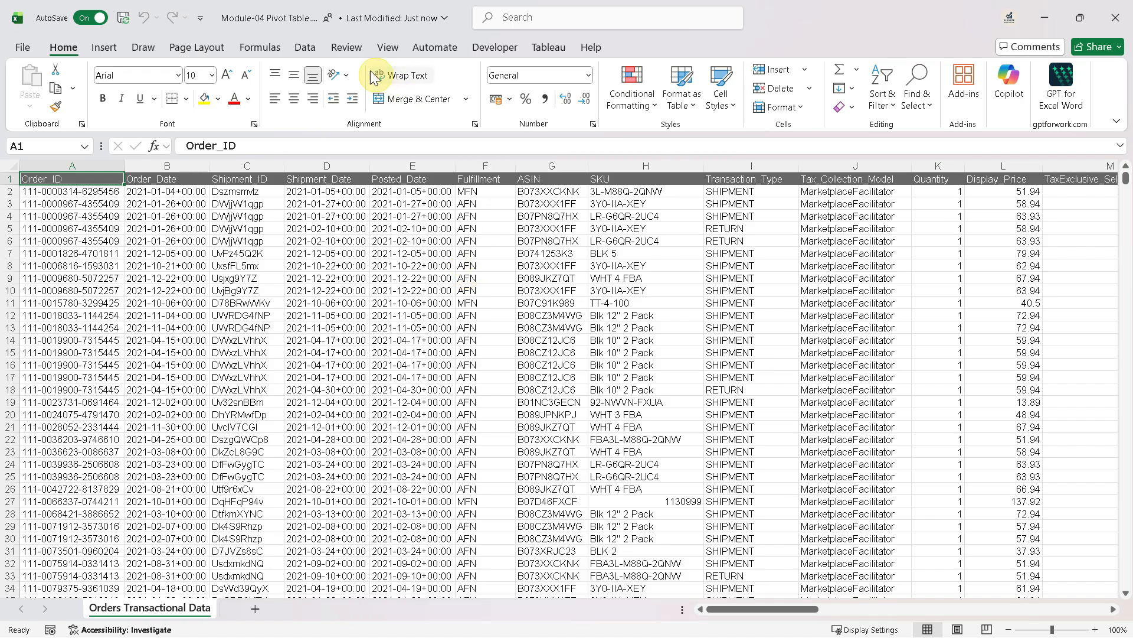
Create a PivotTable from the full orders data range A1:AG18315 and place it on a new worksheet.
left_click(171, 216)
left_click(146, 194)
left_click(260, 193)
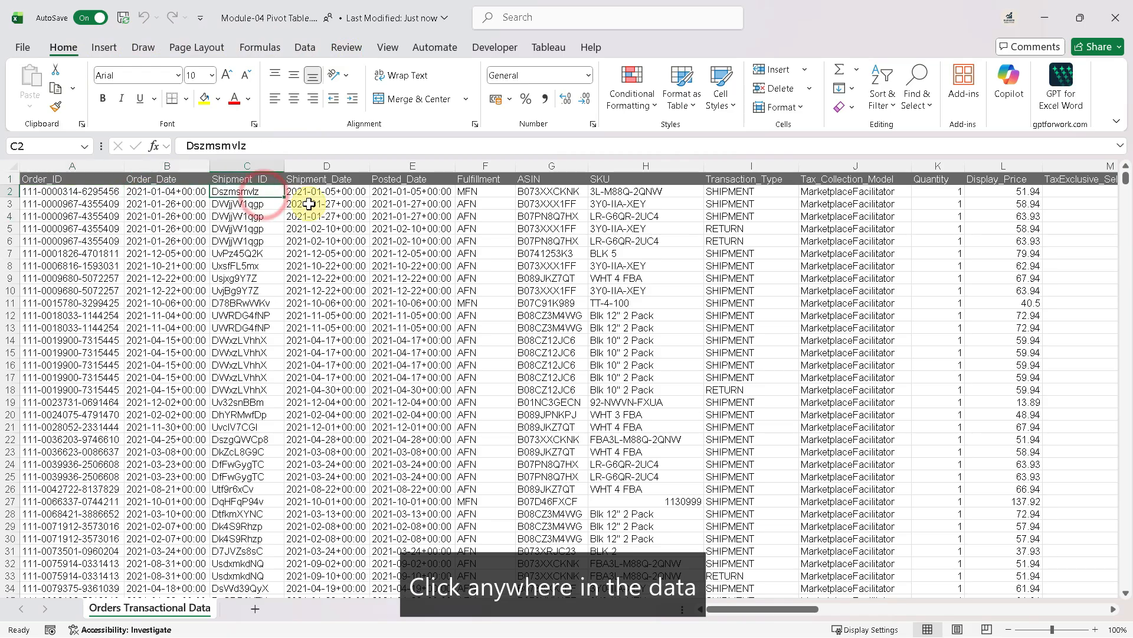
left_click(101, 49)
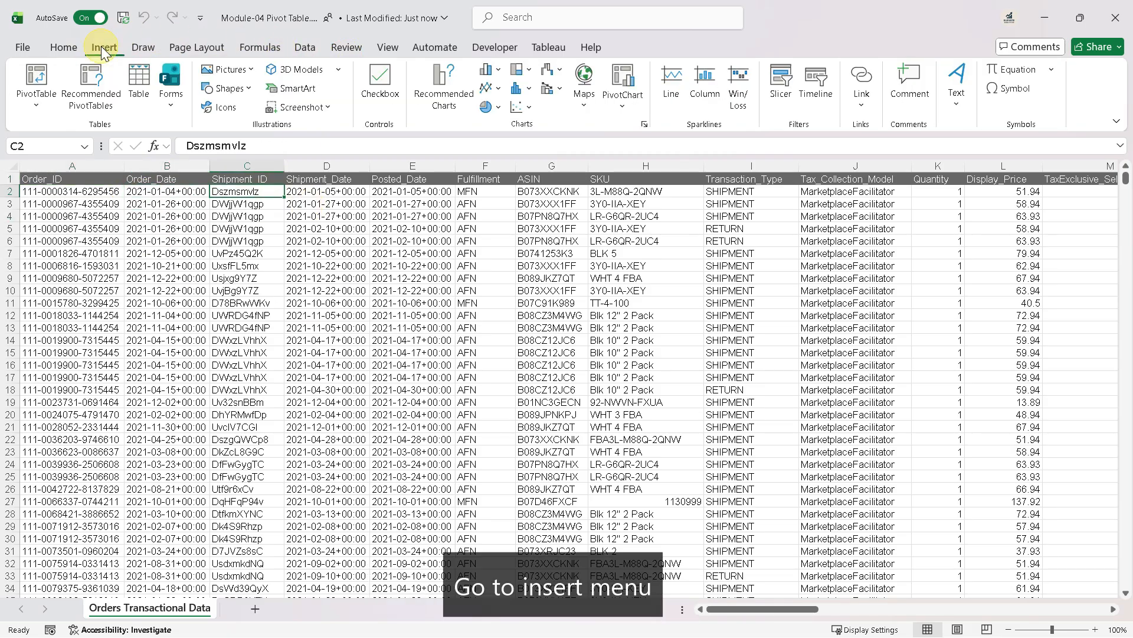
left_click(37, 78)
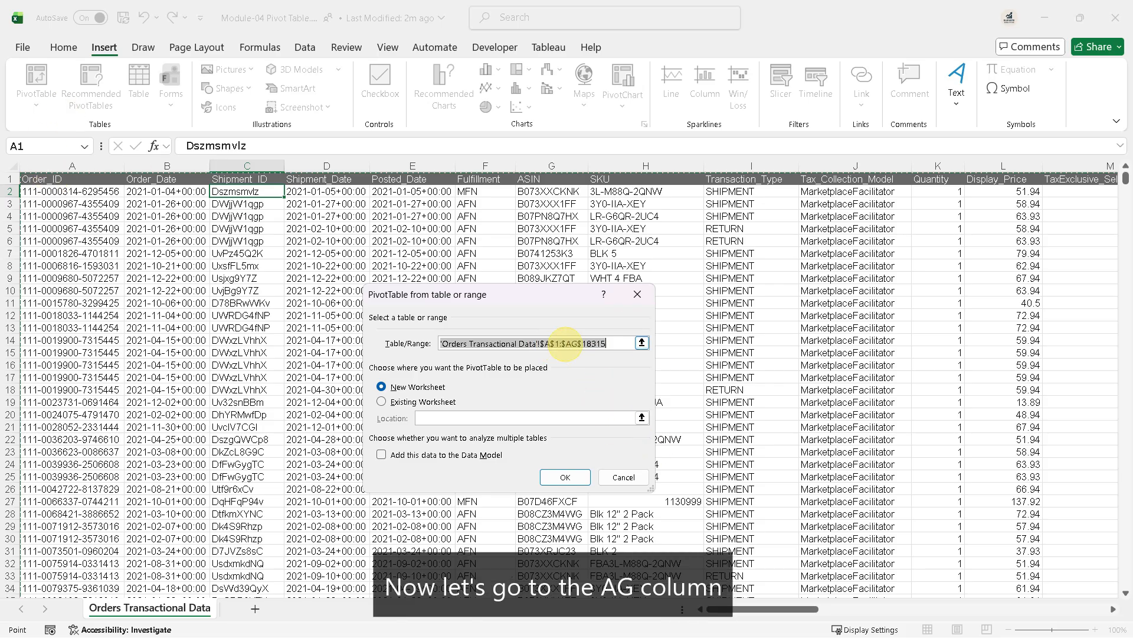
left_click_drag(774, 609, 1038, 612)
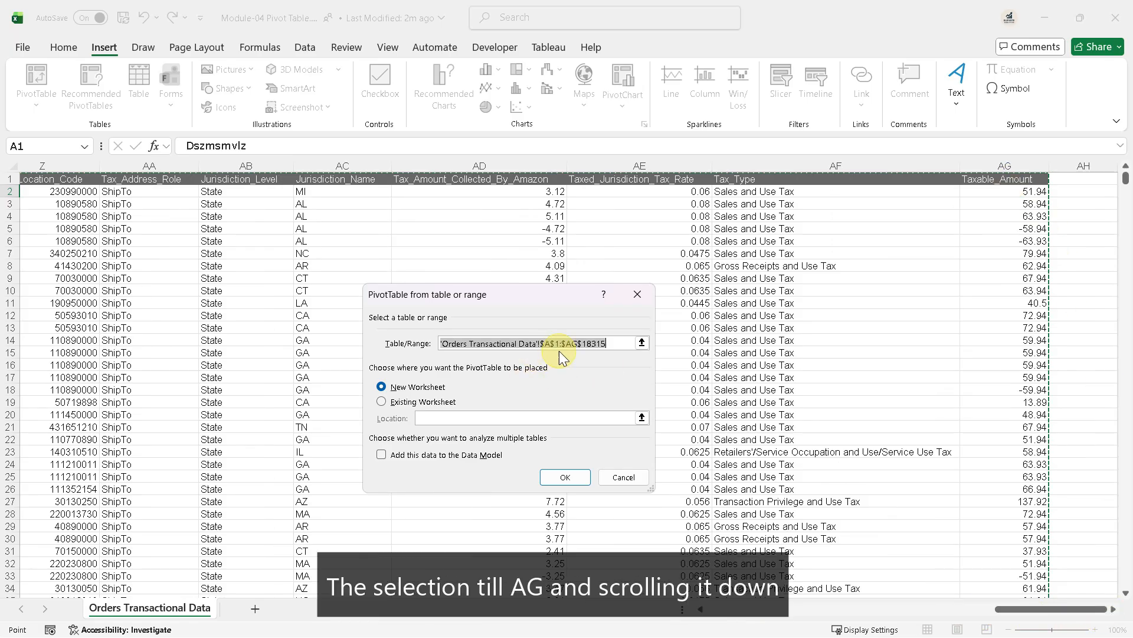
left_click_drag(1126, 177, 1128, 607)
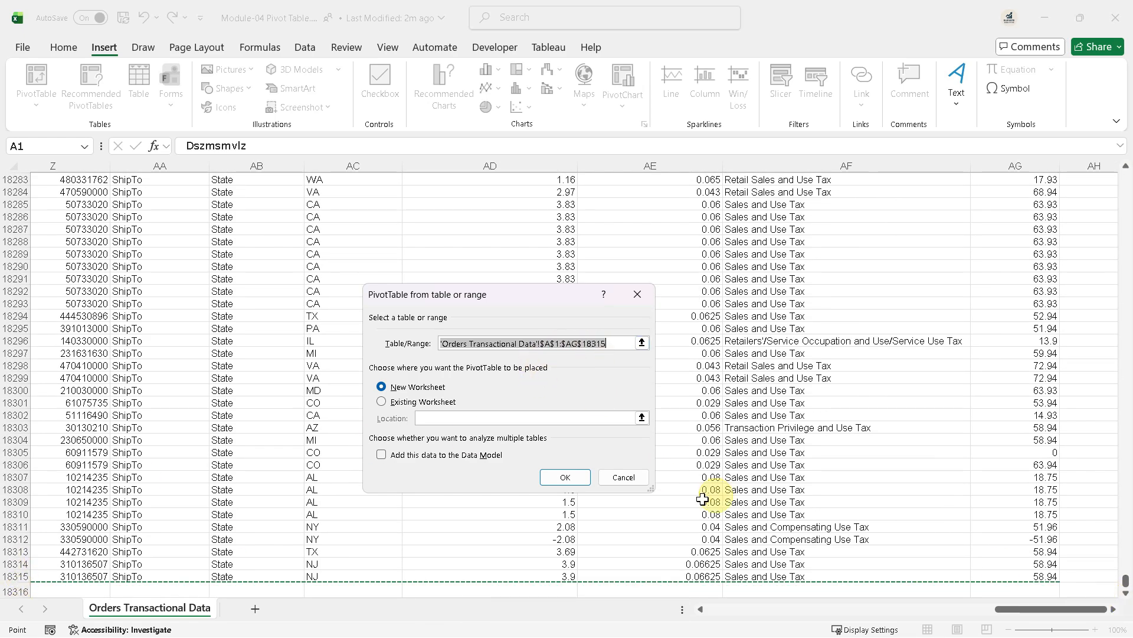
left_click(421, 391)
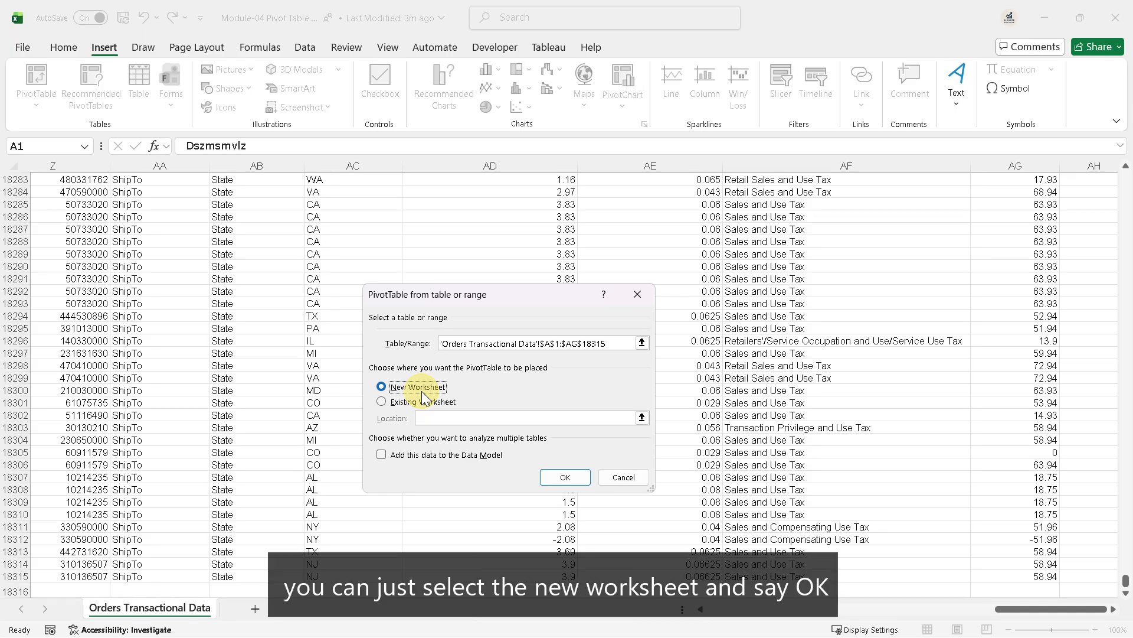
left_click(558, 480)
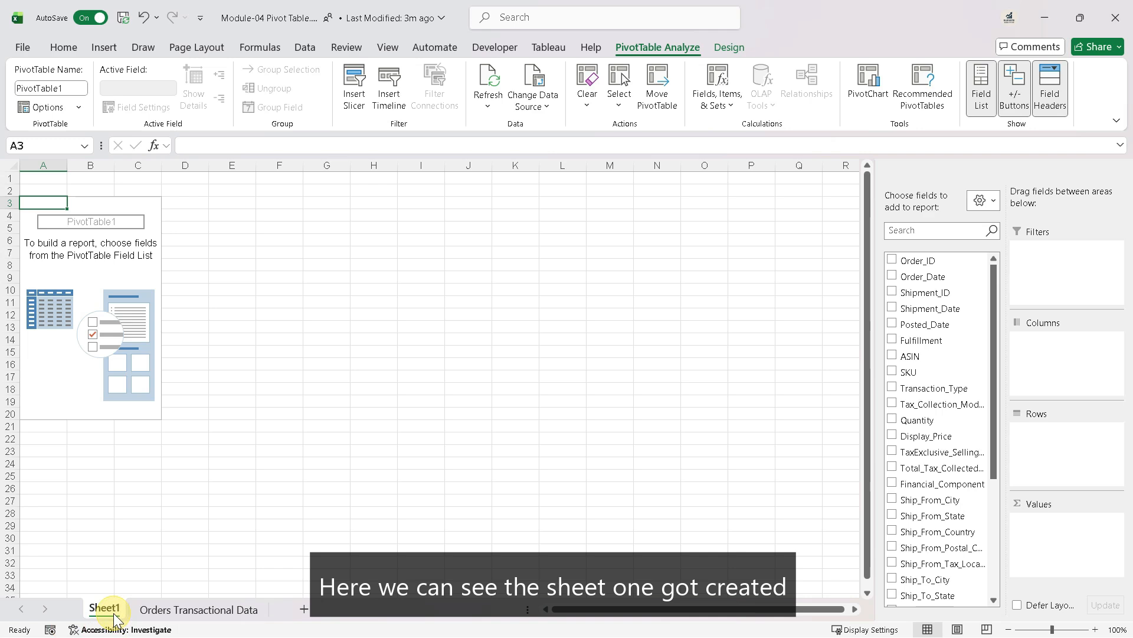
Add the ASIN field to the rows of the empty PivotTable on Sheet1.
left_click(106, 242)
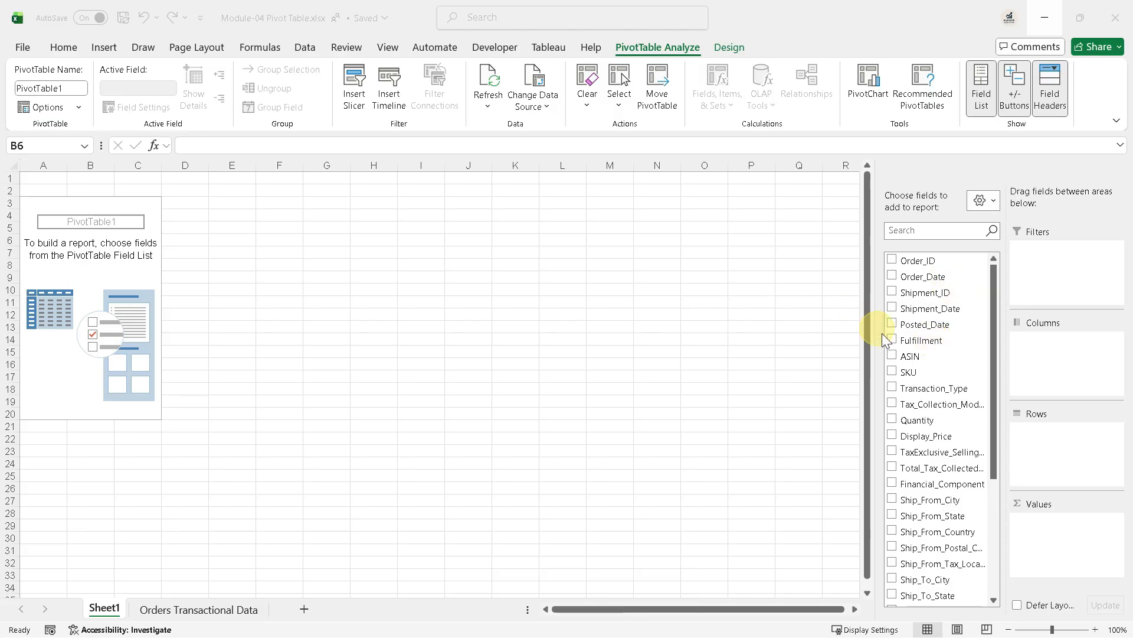
left_click_drag(907, 358, 1049, 446)
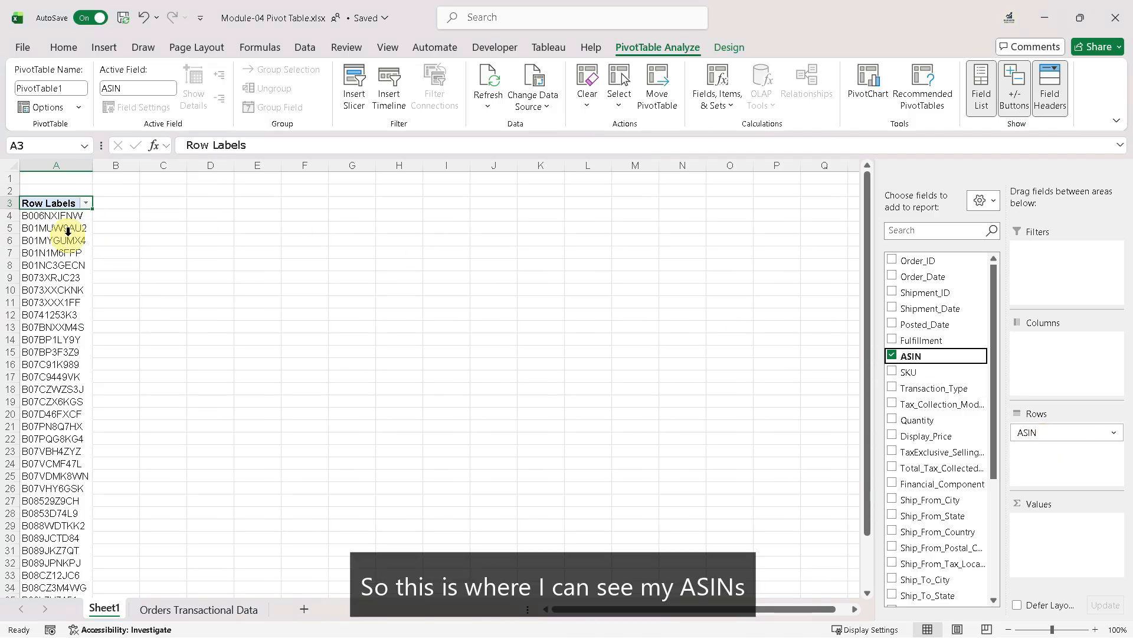
Try laying out the ASIN field as PivotTable columns, and return it to the rows.
left_click_drag(1037, 433, 1055, 374)
left_click_drag(71, 215, 413, 215)
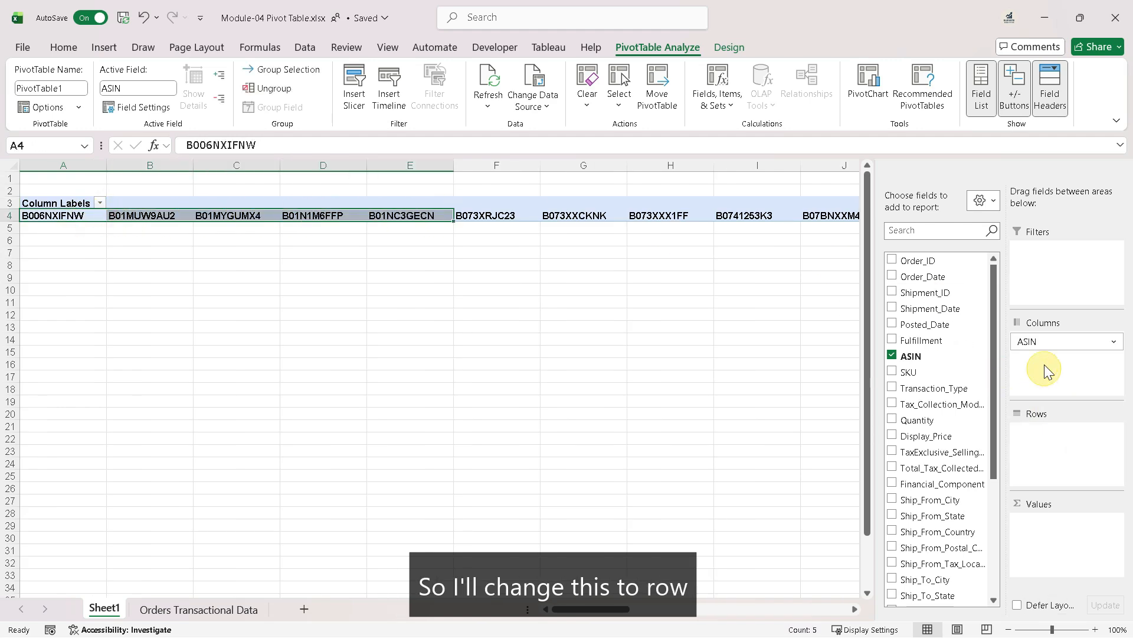
left_click_drag(1046, 343, 1049, 433)
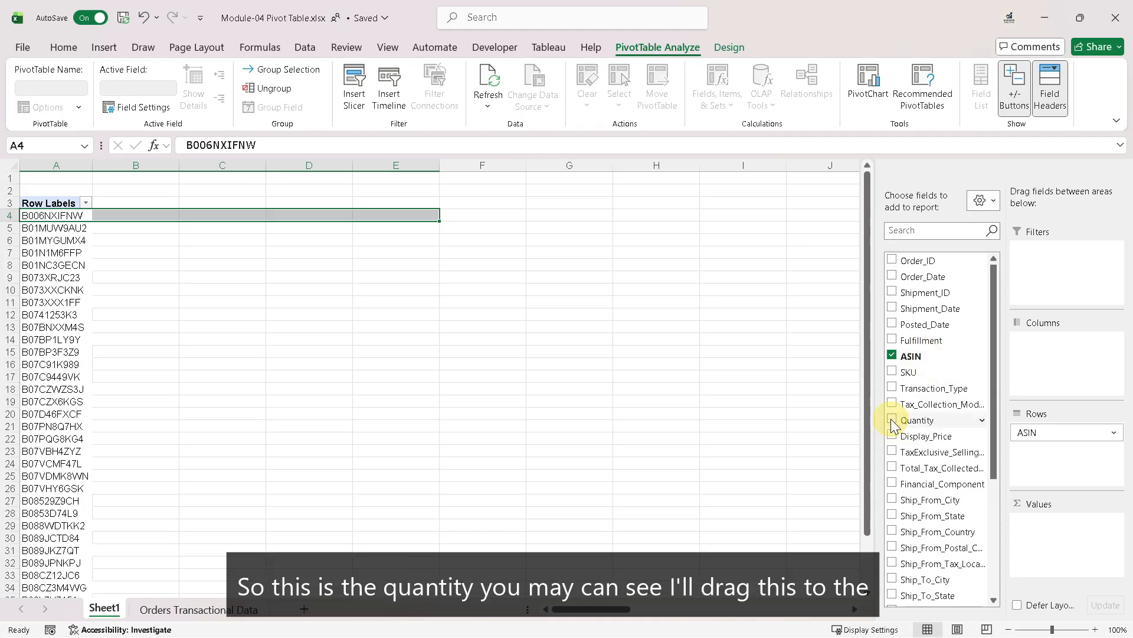
Add the Quantity field as a summed value and check the quantity for ASIN B01MUW9AU2.
left_click_drag(927, 422, 1037, 539)
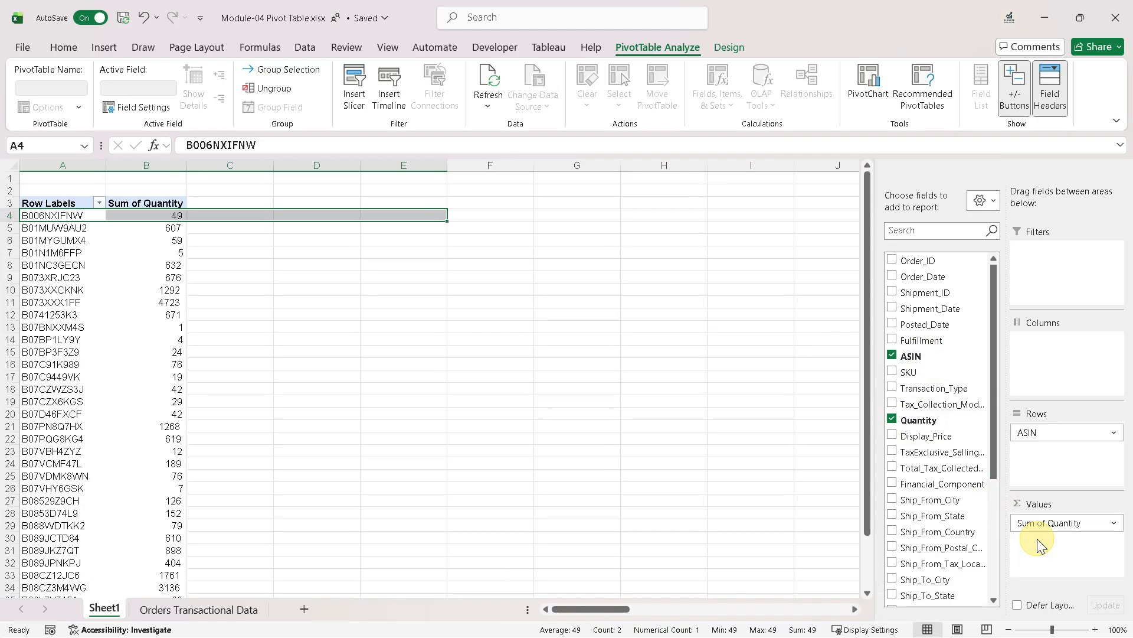
left_click(161, 237)
left_click(71, 231)
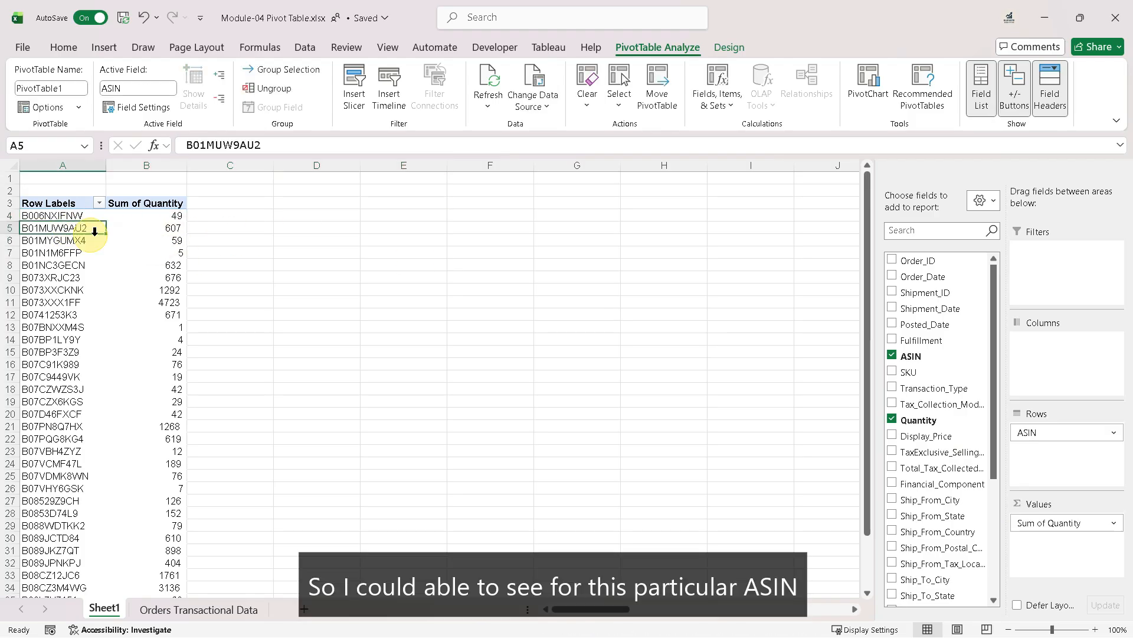
left_click(153, 229)
mouse_move(152, 229)
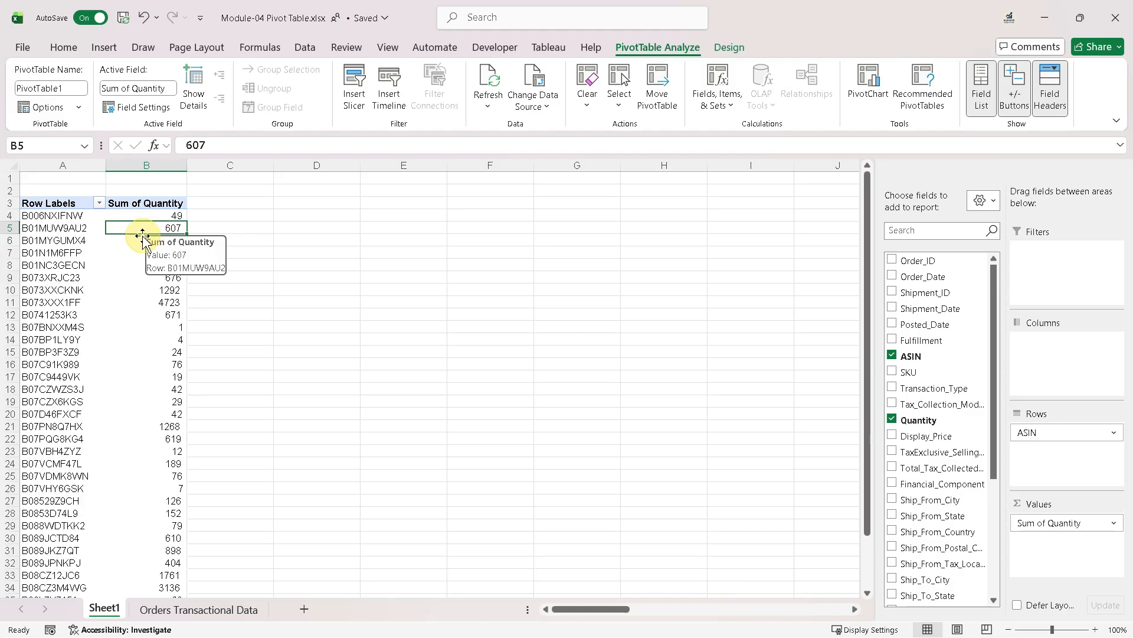
Copy the ASIN B01MUW9AU2 from the PivotTable's row labels.
left_click(78, 228)
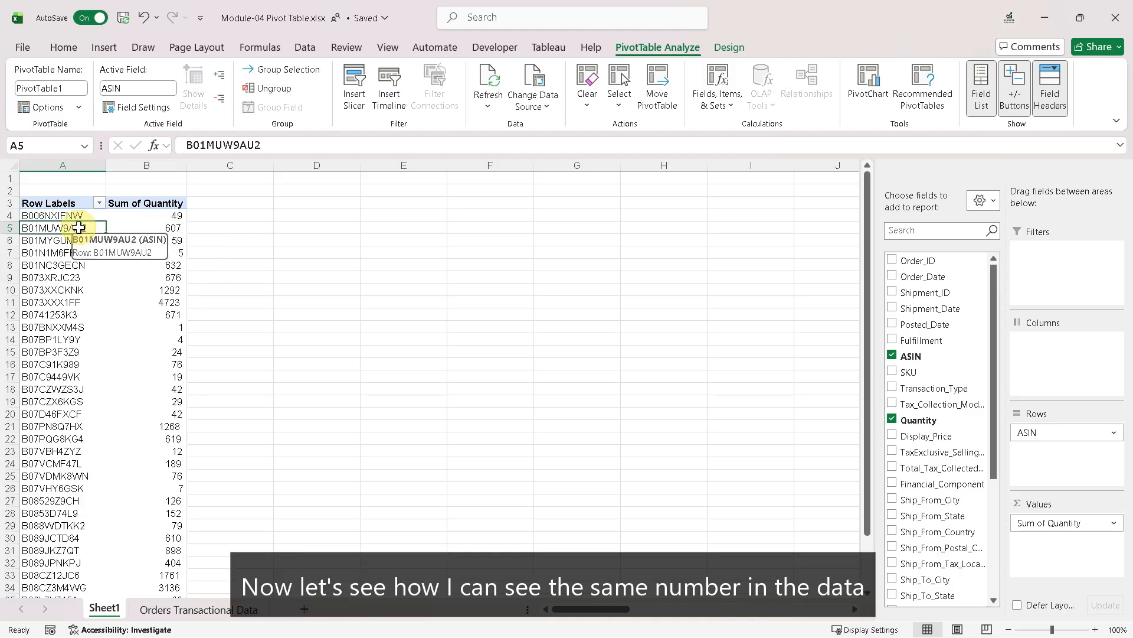
right_click(79, 227)
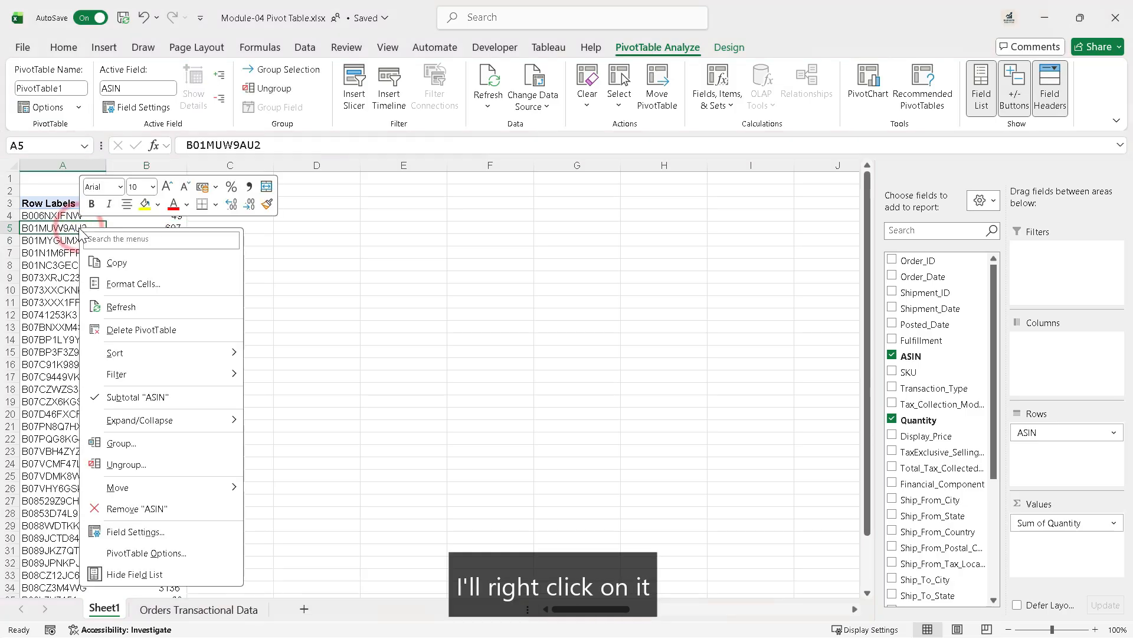
left_click(121, 261)
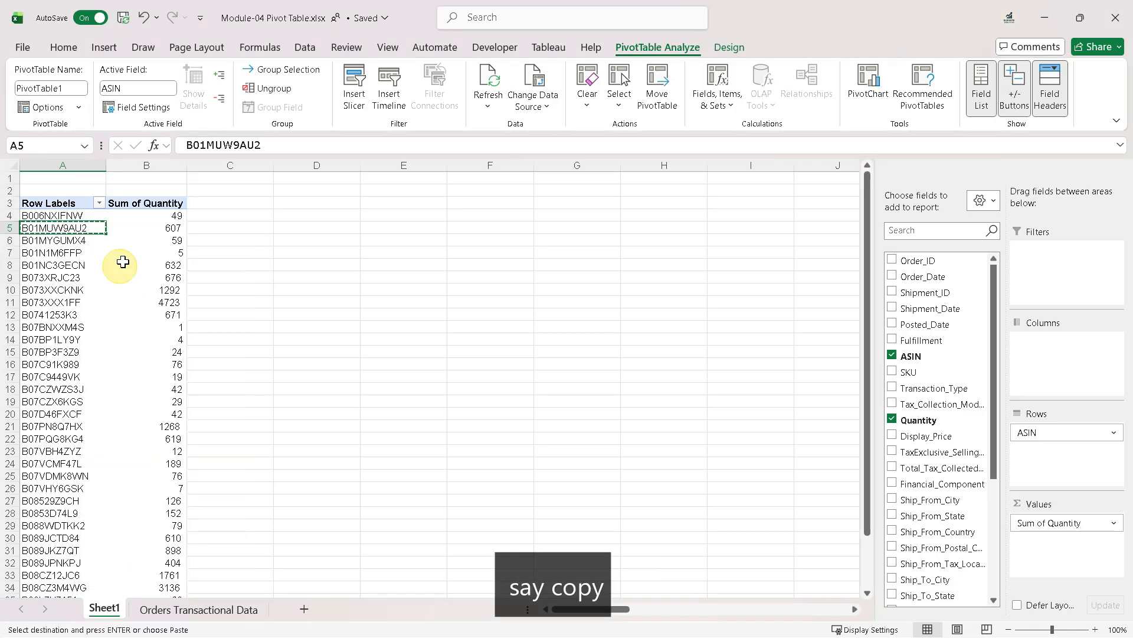
Turn on filtering in the Orders Transactional Data sheet and filter the ASIN column to B01MUW9AU2.
left_click(183, 611)
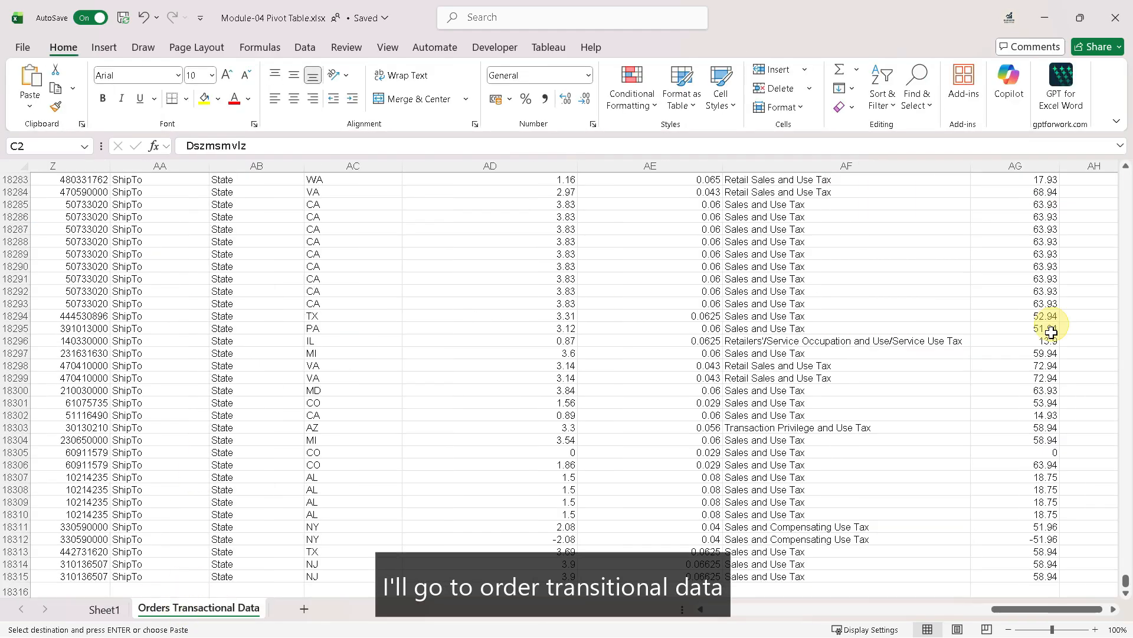
left_click_drag(1127, 584, 1124, 132)
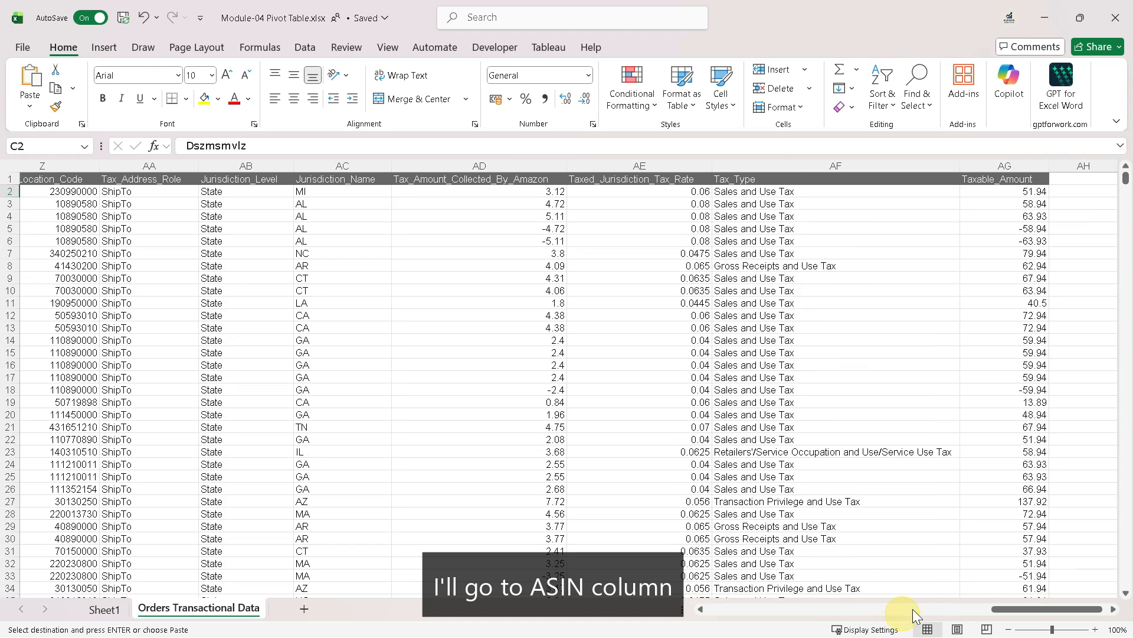
left_click_drag(1018, 608, 666, 614)
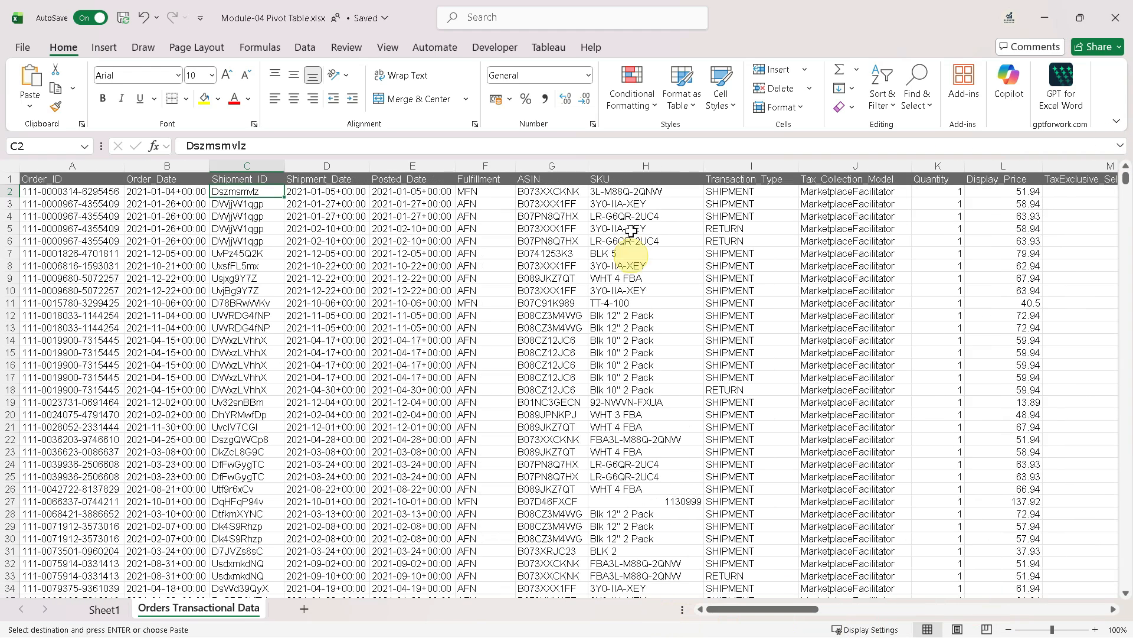
left_click(549, 178)
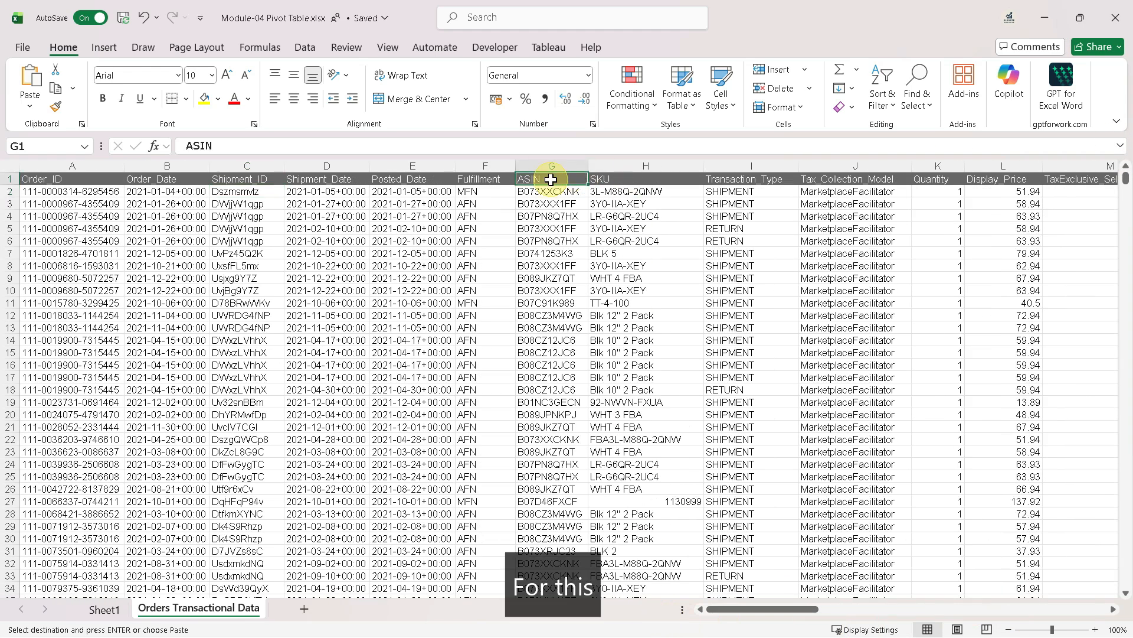
left_click(305, 47)
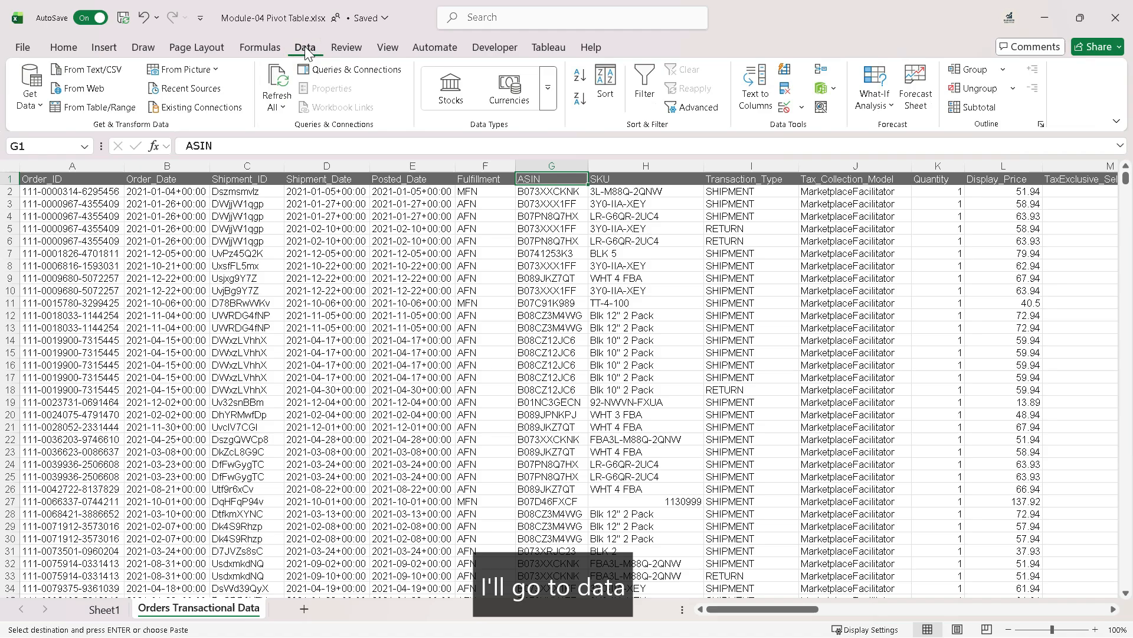
left_click(645, 83)
left_click(581, 179)
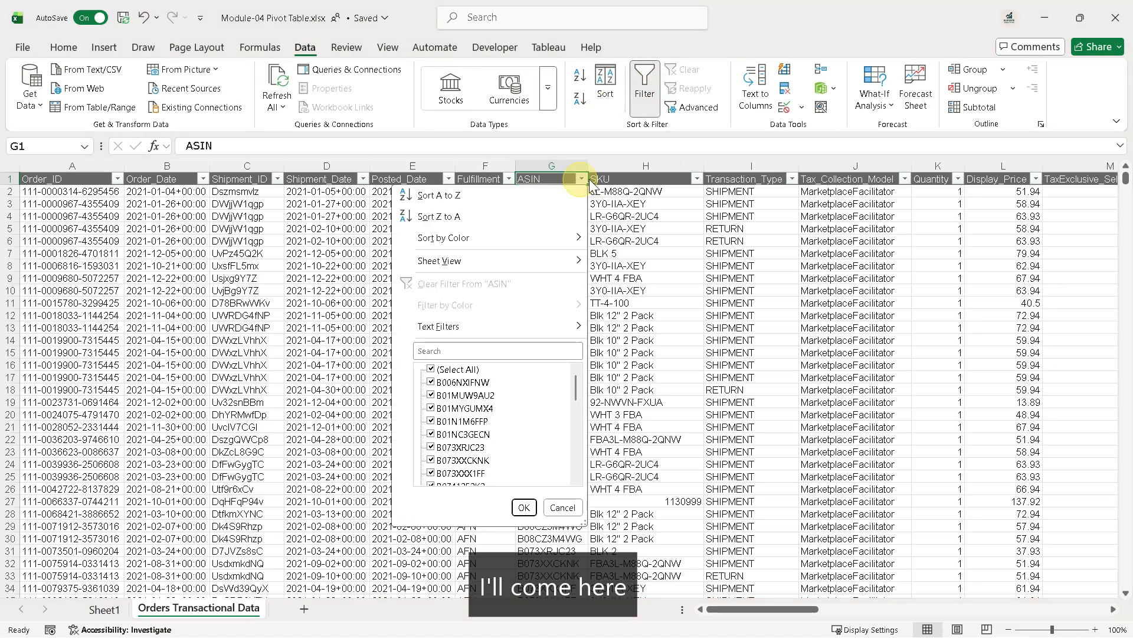
left_click(459, 349)
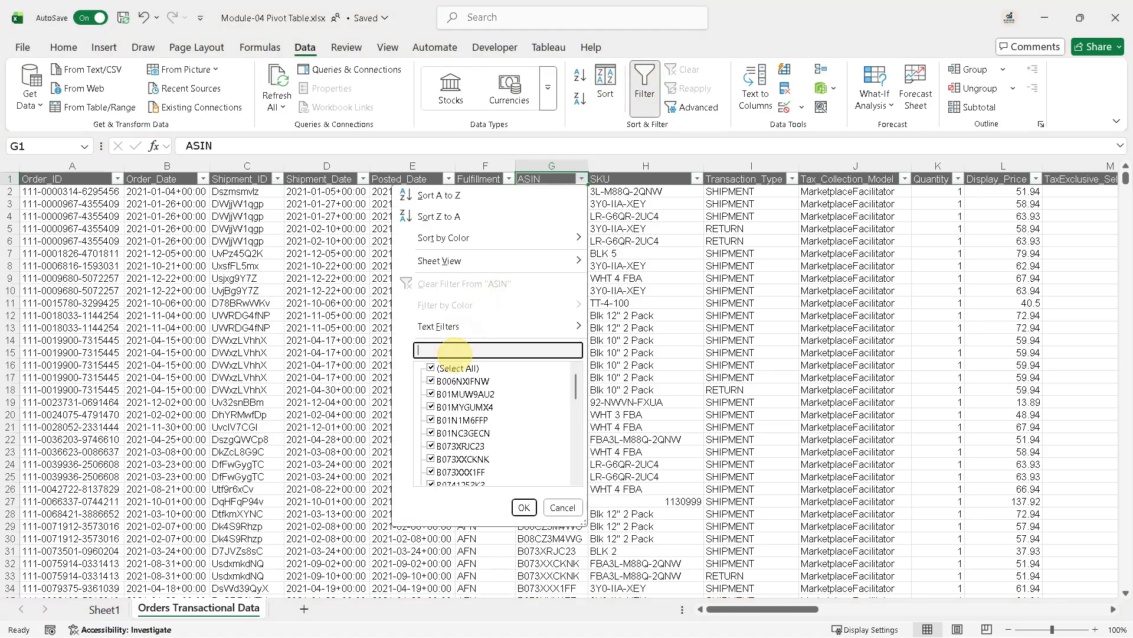
type("B01MUW9AU2")
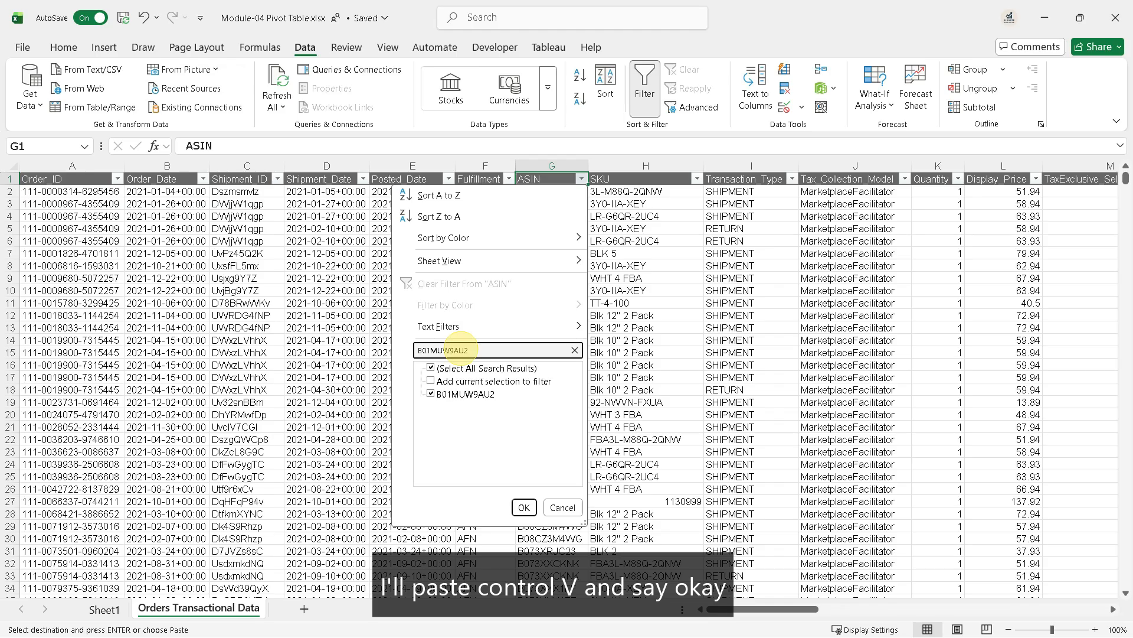
left_click(524, 507)
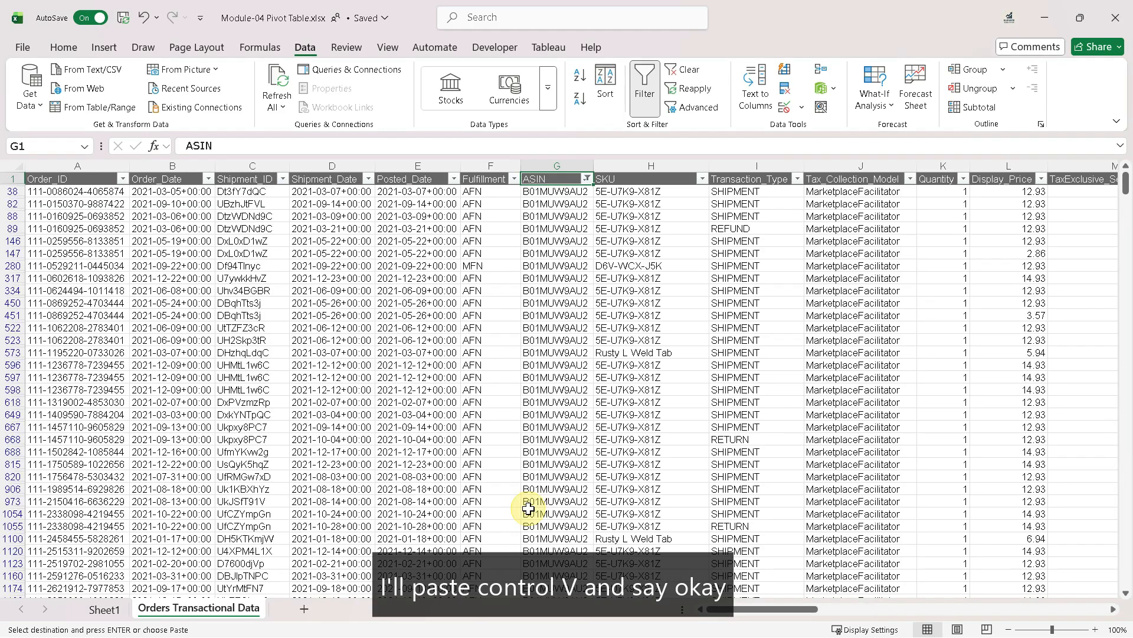
Check the sum of the filtered Quantity column and return to the PivotTable on Sheet1.
left_click_drag(800, 610, 821, 614)
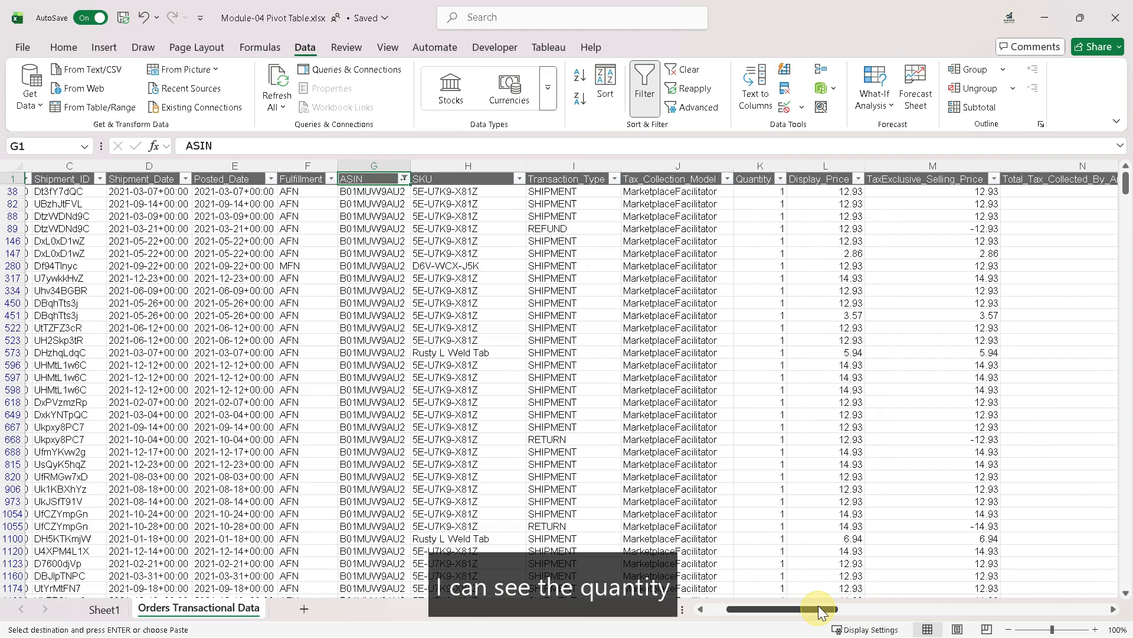
left_click(768, 161)
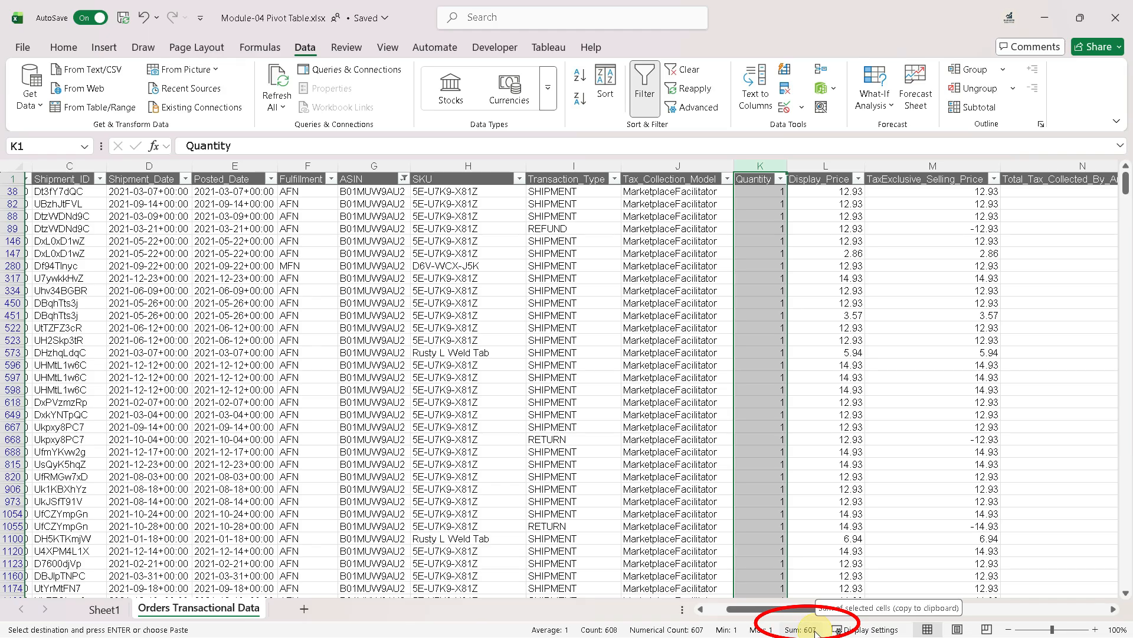
left_click(109, 610)
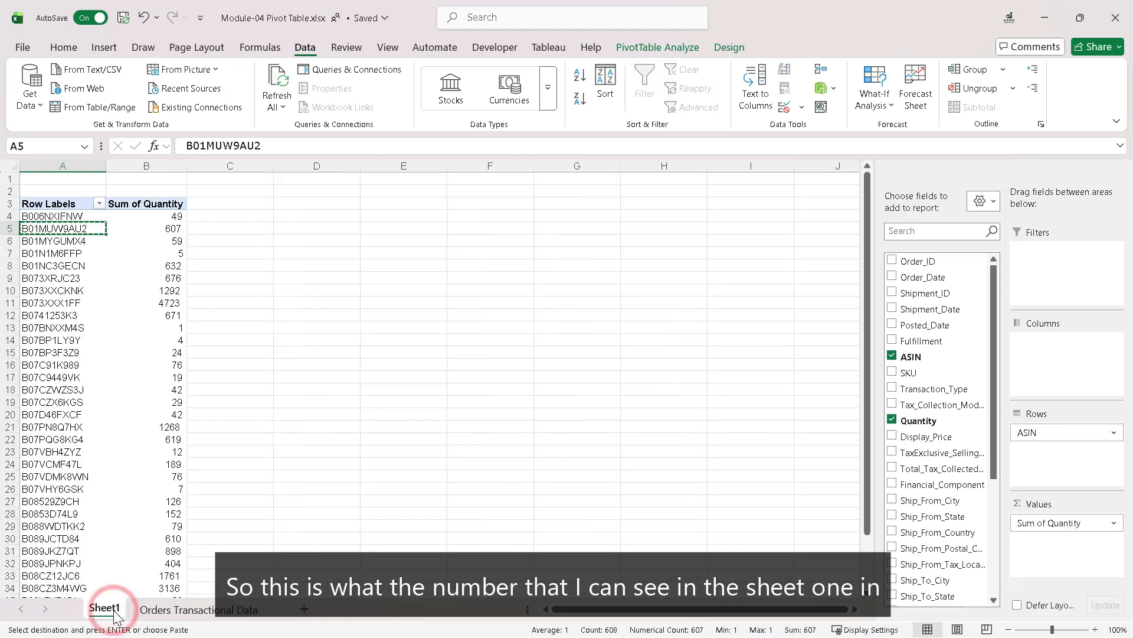
Sort the PivotTable by Sum of Quantity from largest to smallest.
left_click(141, 228)
mouse_move(174, 380)
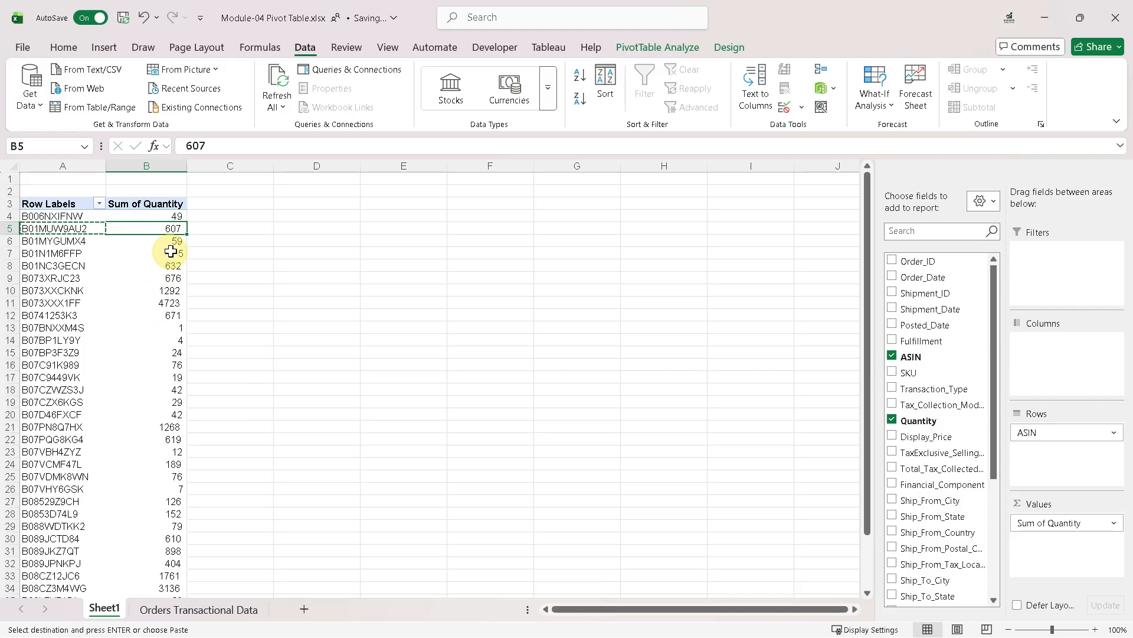
mouse_move(153, 252)
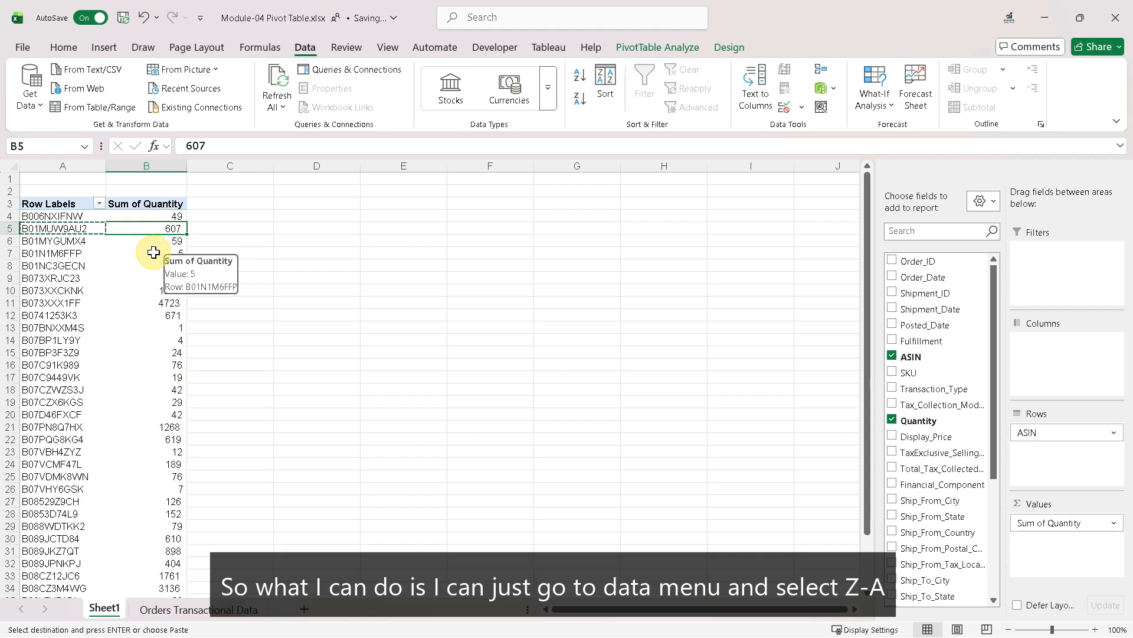
left_click(582, 101)
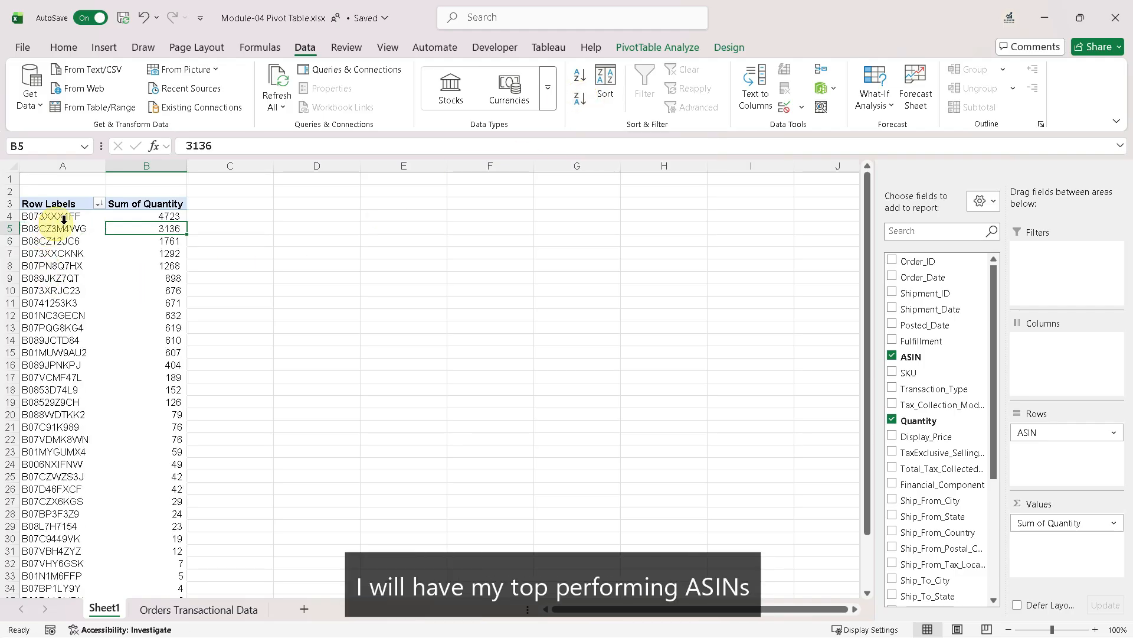
Highlight the top ten ASINs together with their quantities in A4:B13 to review the best sellers.
left_click_drag(70, 219, 67, 324)
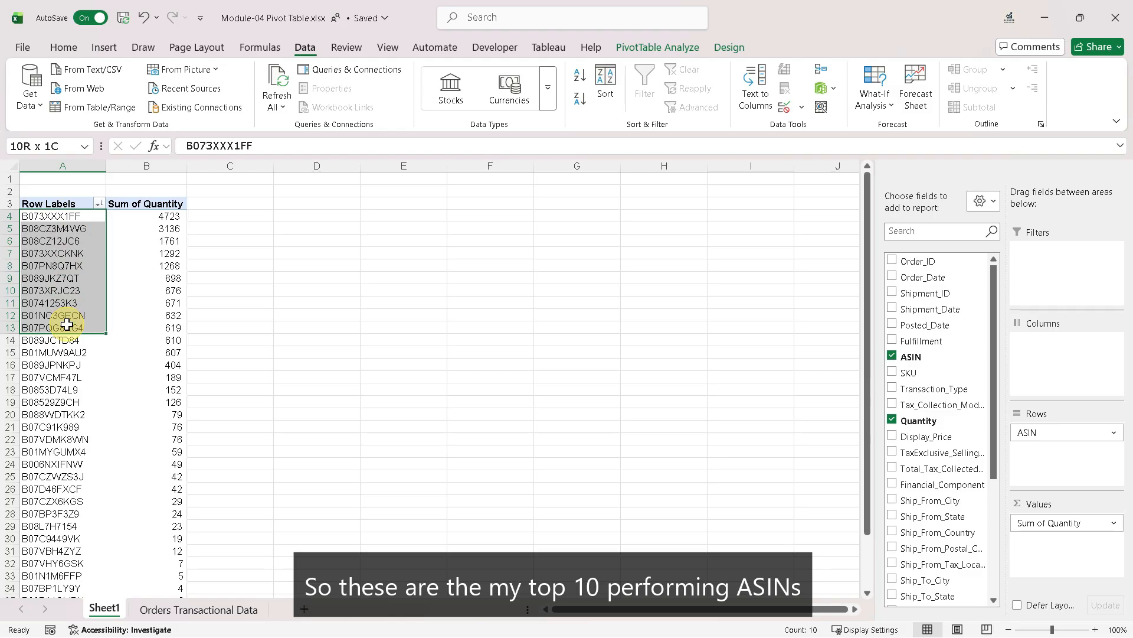
left_click_drag(66, 324, 134, 324)
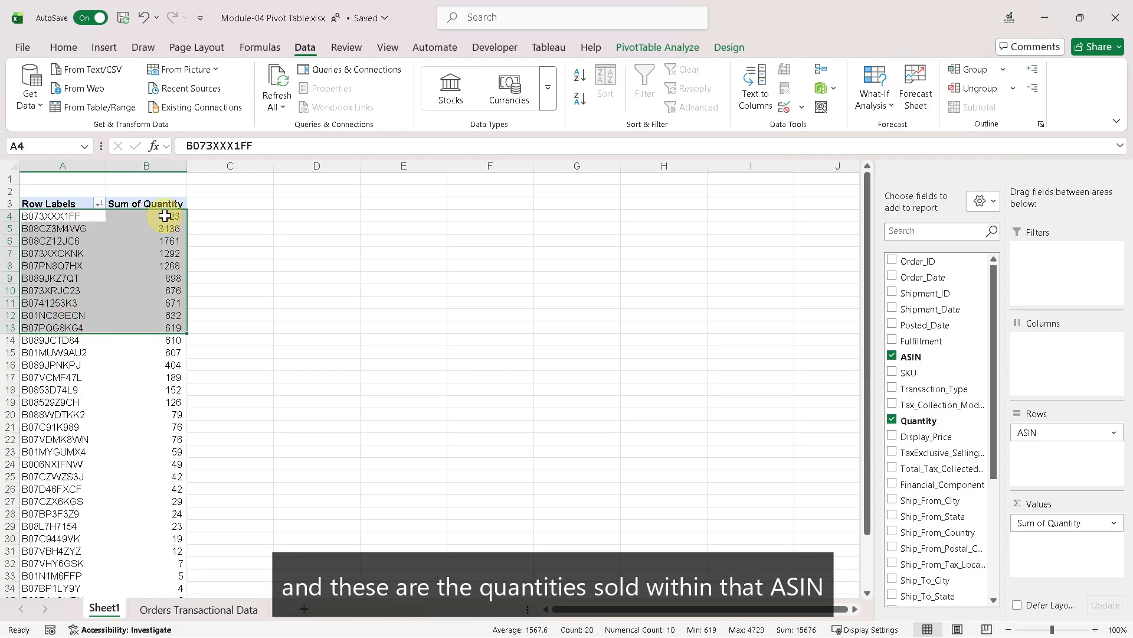
mouse_move(165, 216)
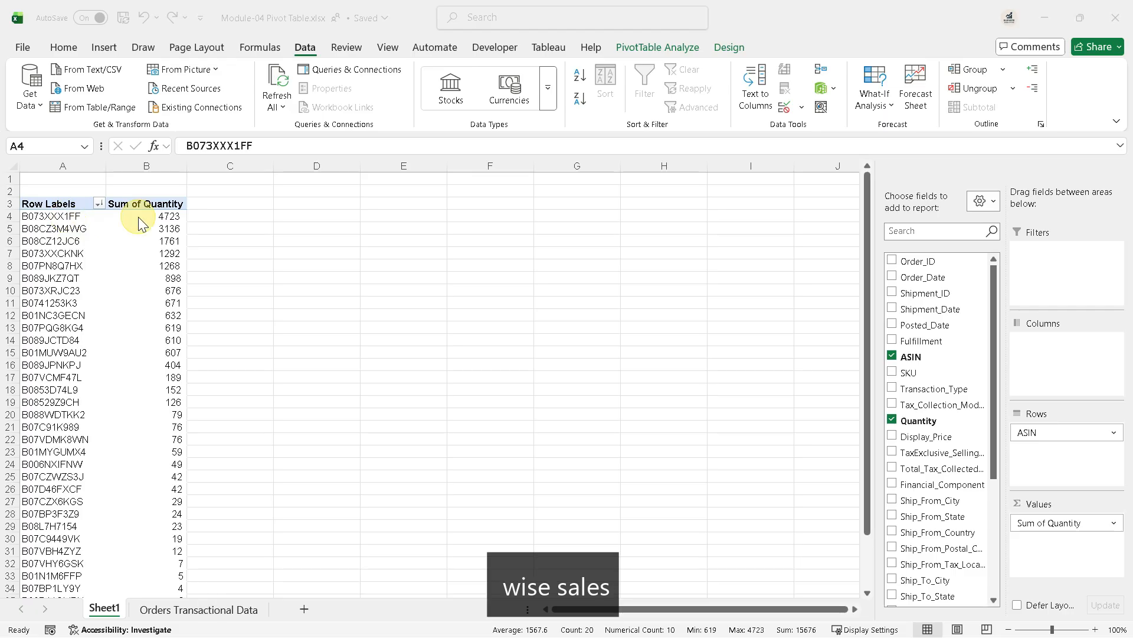
Filter the PivotTable to keep only the top ten ASINs in A4:A13.
left_click(83, 217)
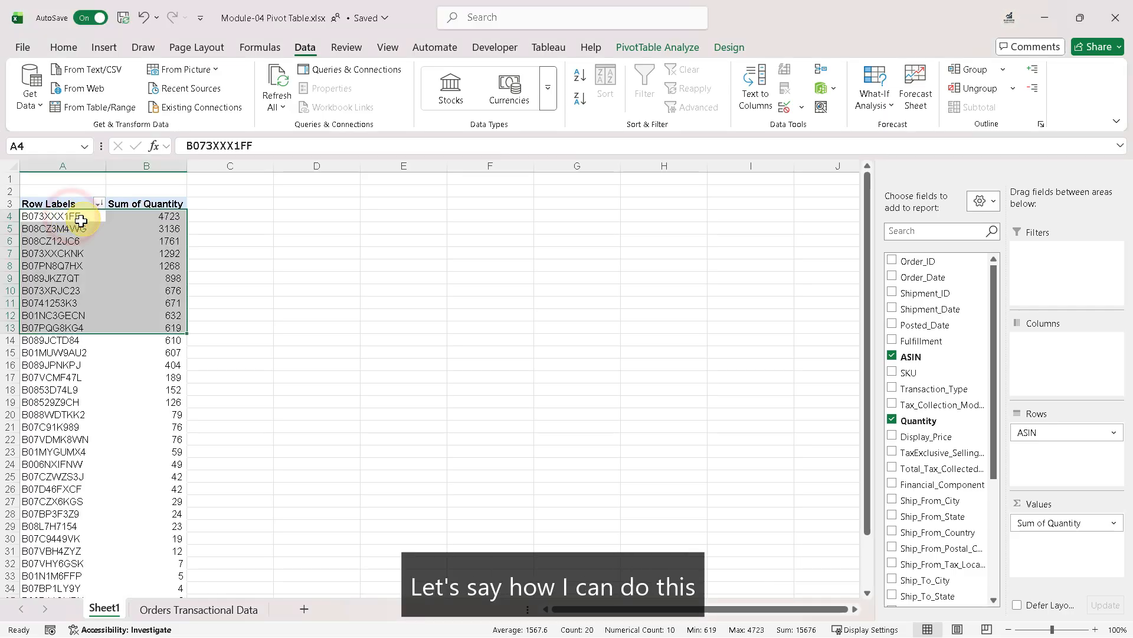
left_click_drag(63, 216, 58, 326)
right_click(70, 232)
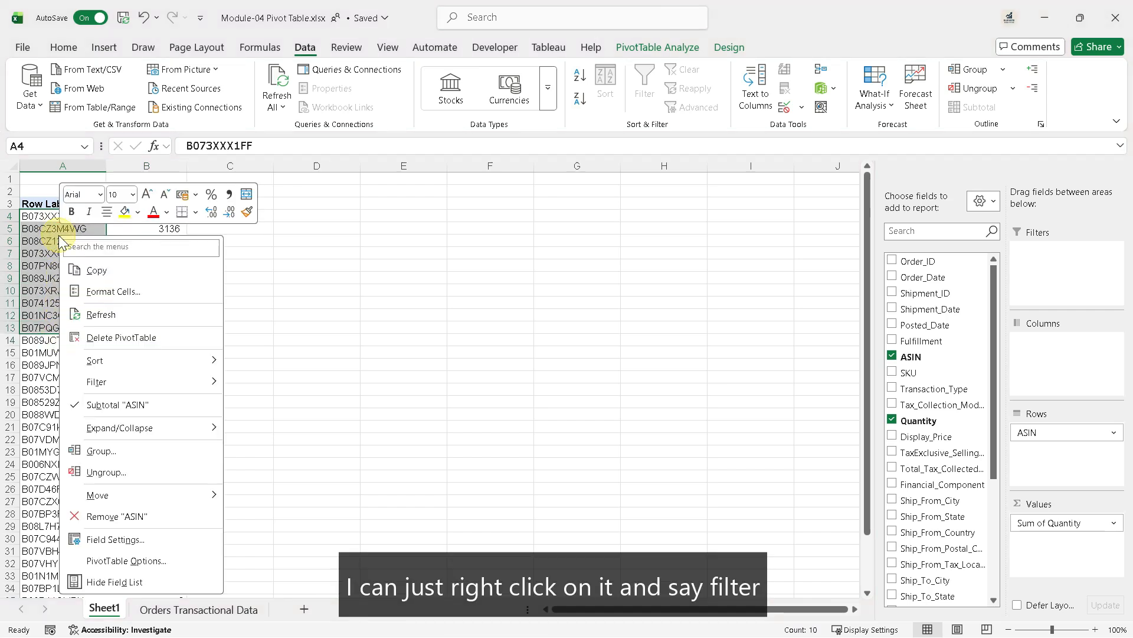
mouse_move(109, 383)
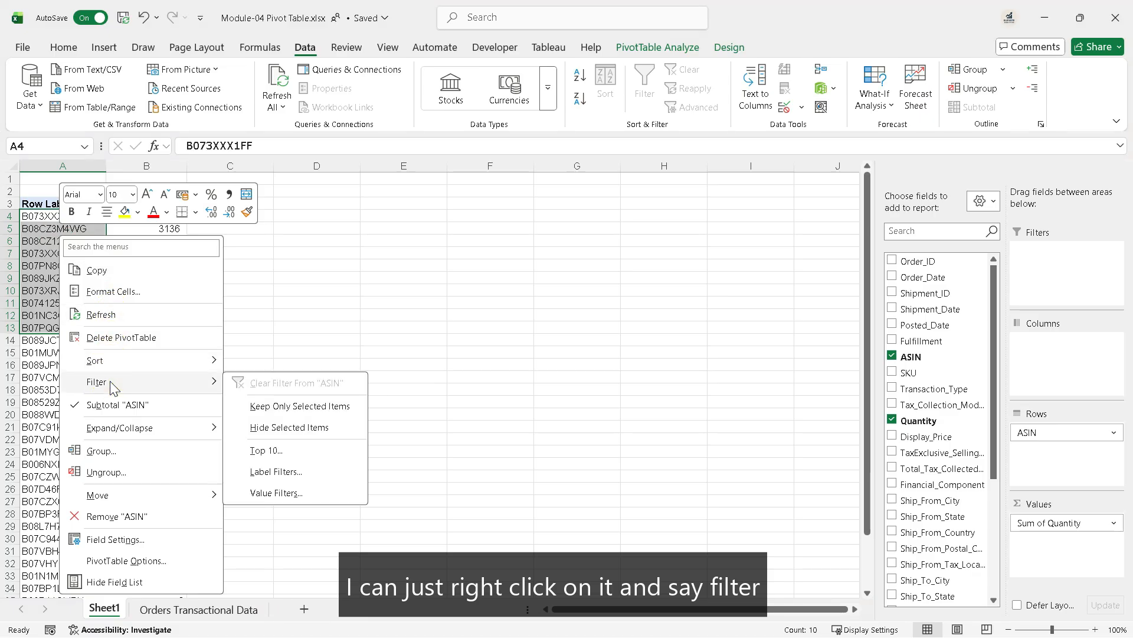
left_click(355, 415)
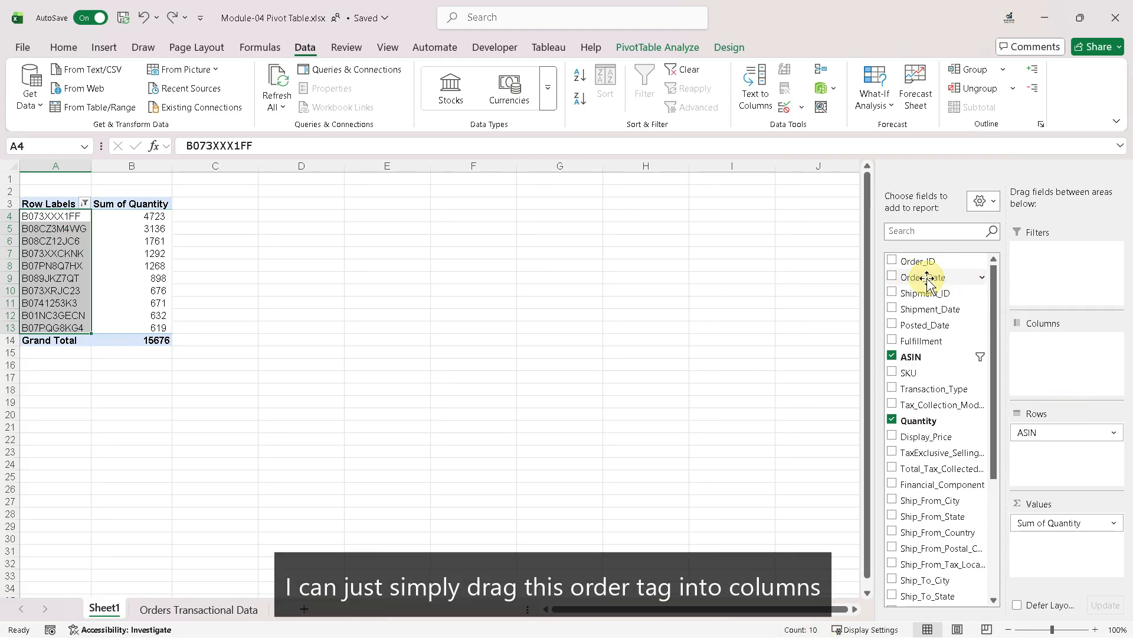
Add Order_Date to the PivotTable columns and compare the monthly quantities of ASIN B073XXX1FF with its grand total.
left_click_drag(930, 282, 1040, 352)
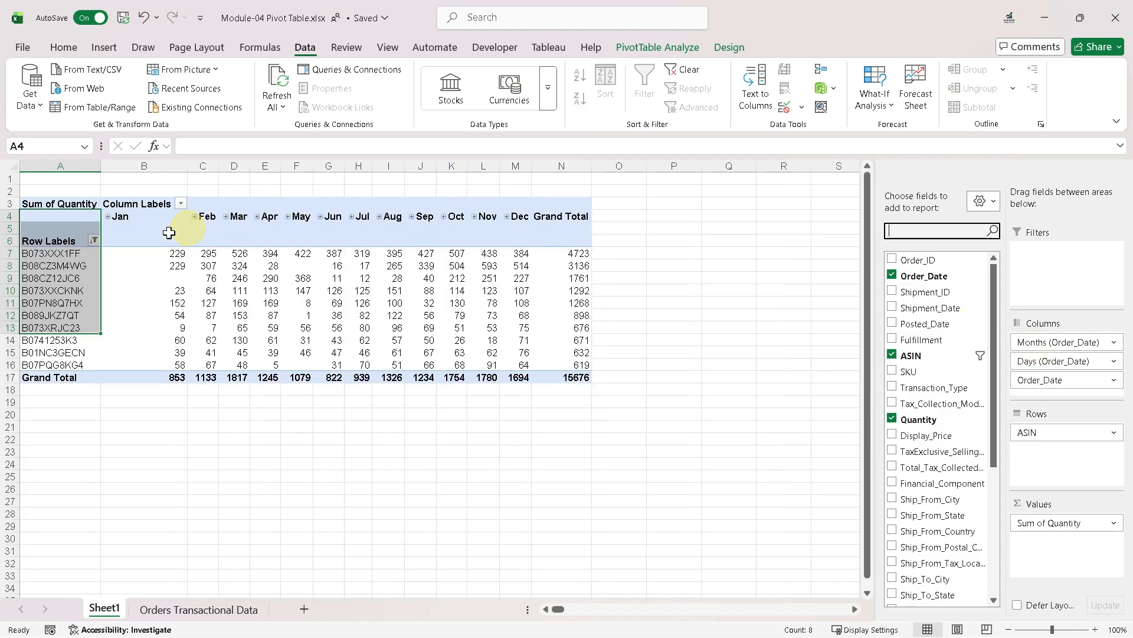
left_click(147, 252)
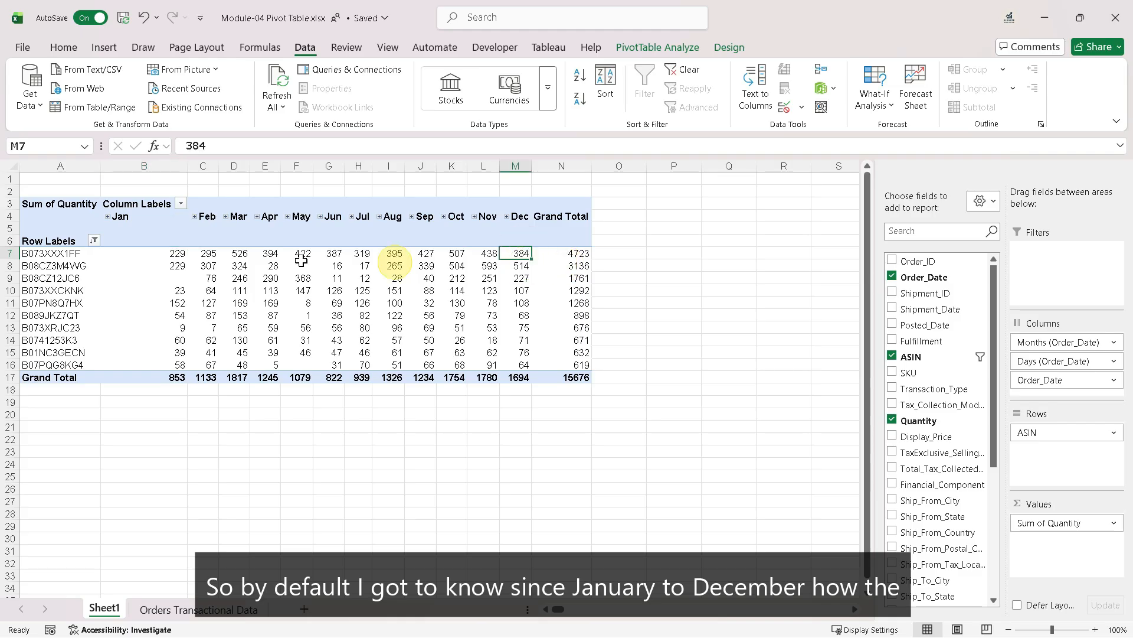
left_click_drag(171, 252, 512, 252)
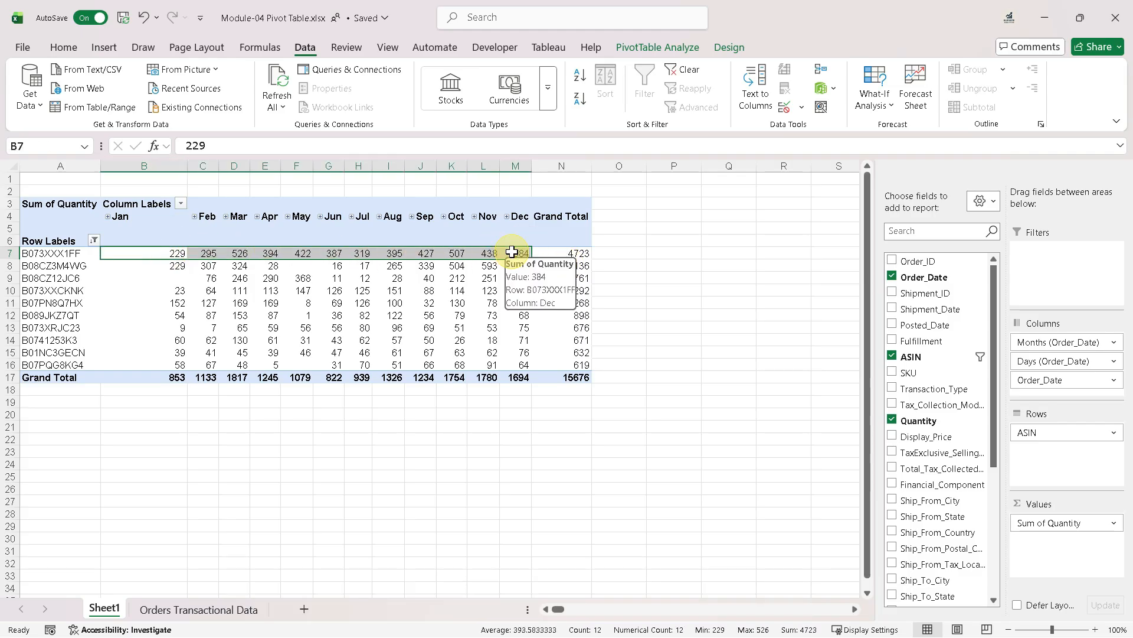
left_click(570, 253)
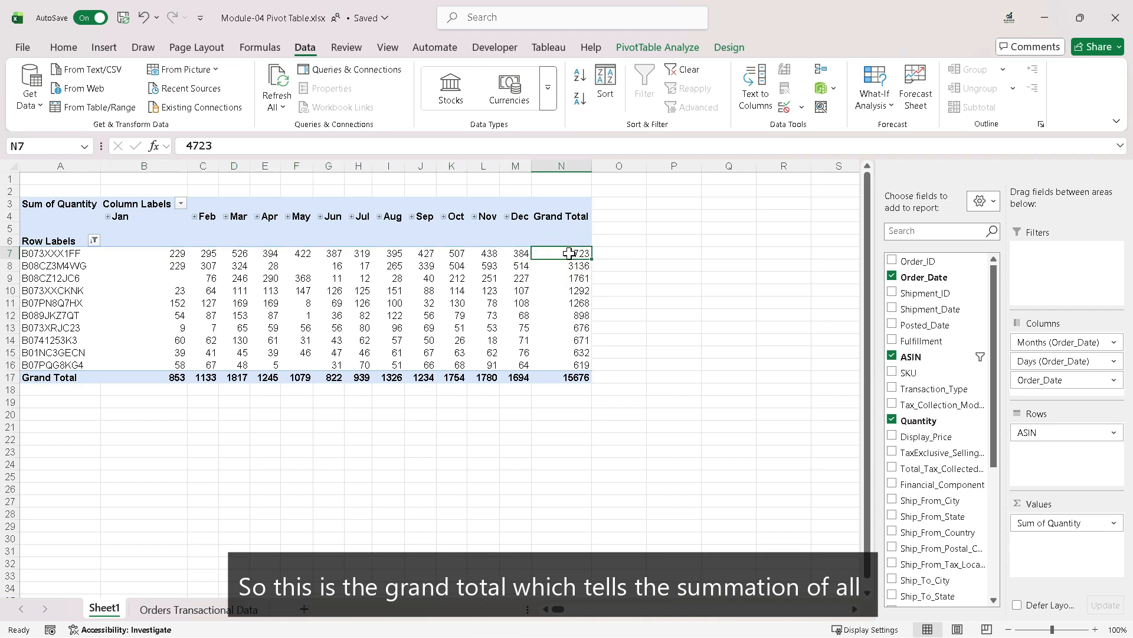
left_click_drag(153, 256, 506, 255)
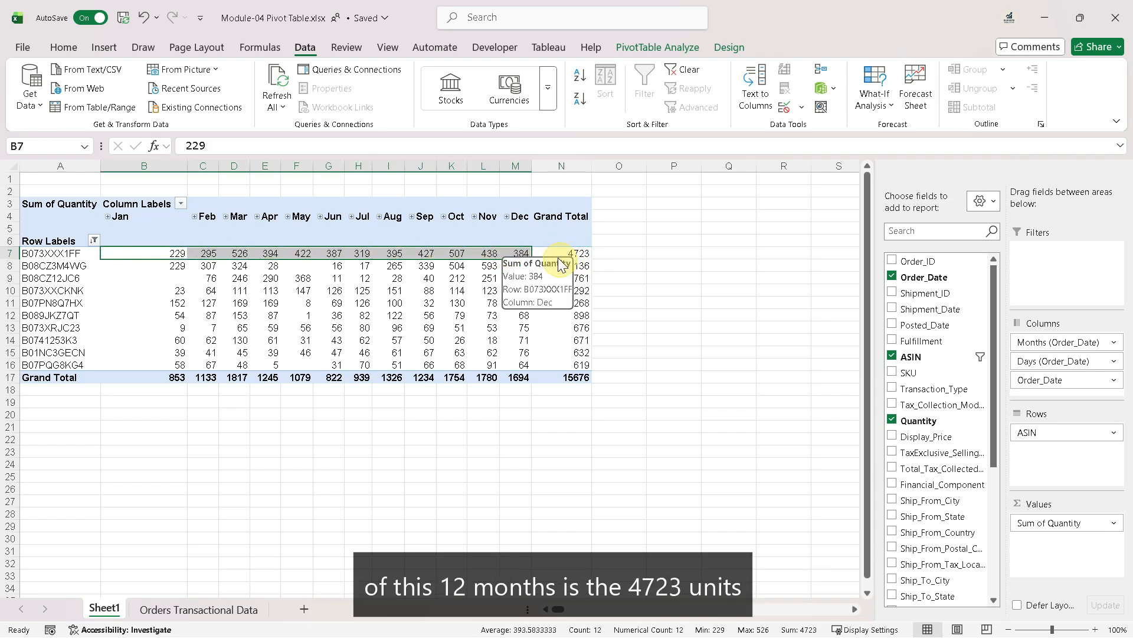
mouse_move(559, 252)
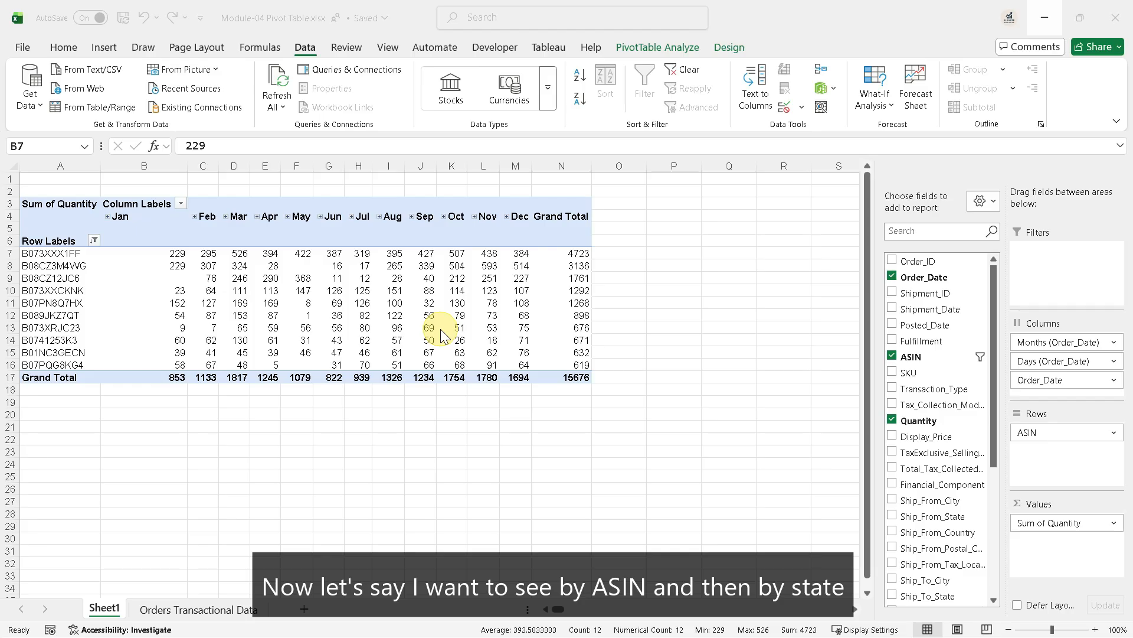
Move the Months, Days and Order_Date fields from the PivotTable's columns to its report filters.
left_click_drag(68, 253, 64, 363)
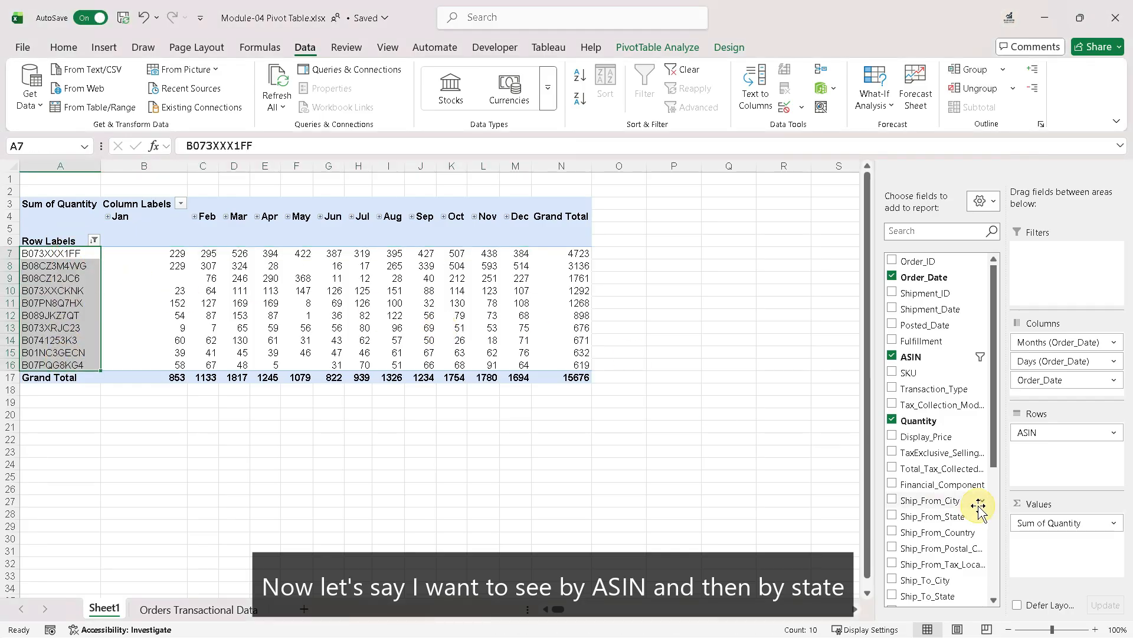
left_click(131, 253)
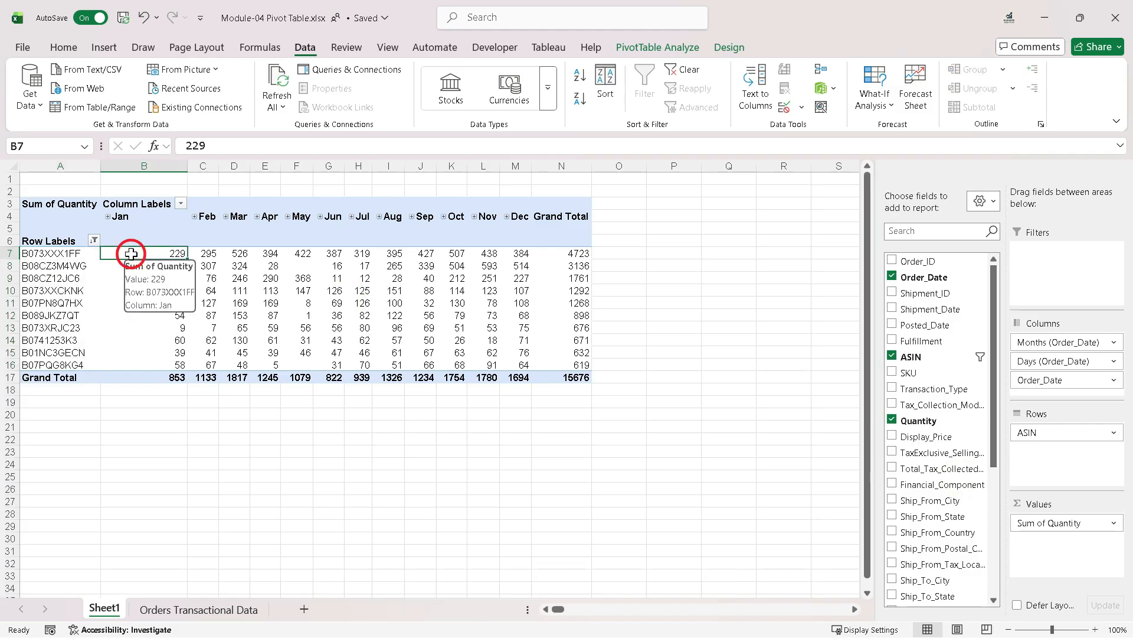
left_click_drag(1064, 343, 1061, 252)
left_click_drag(1054, 348, 1061, 295)
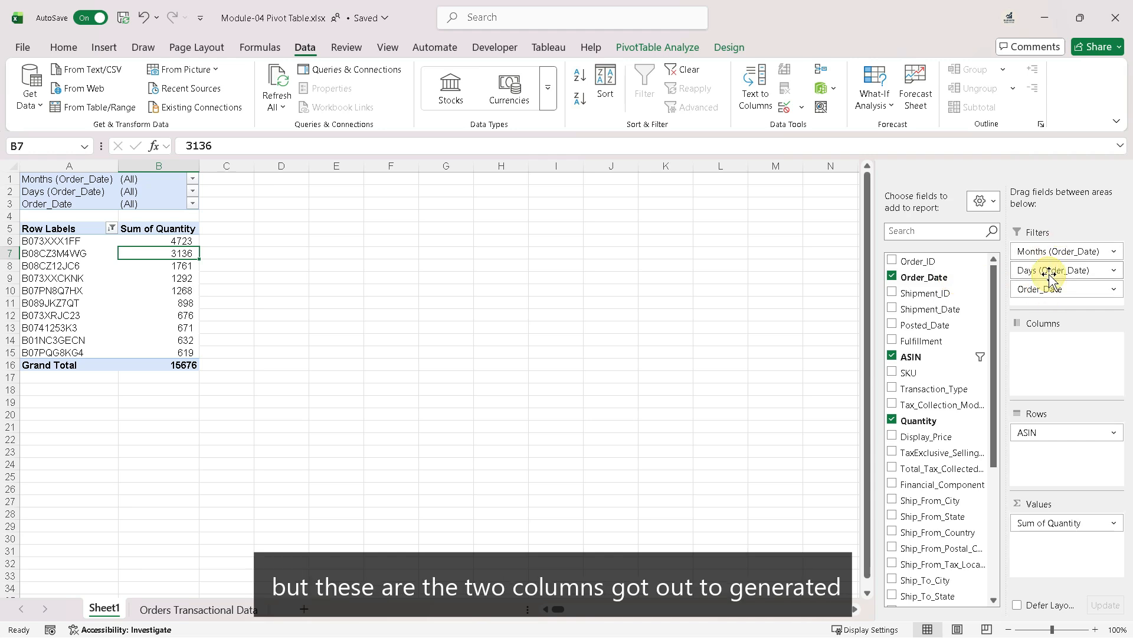
Search the PivotTable fields for "sta", add Ship_To_State to the columns and review the quantities per ASIN and state.
left_click(938, 232)
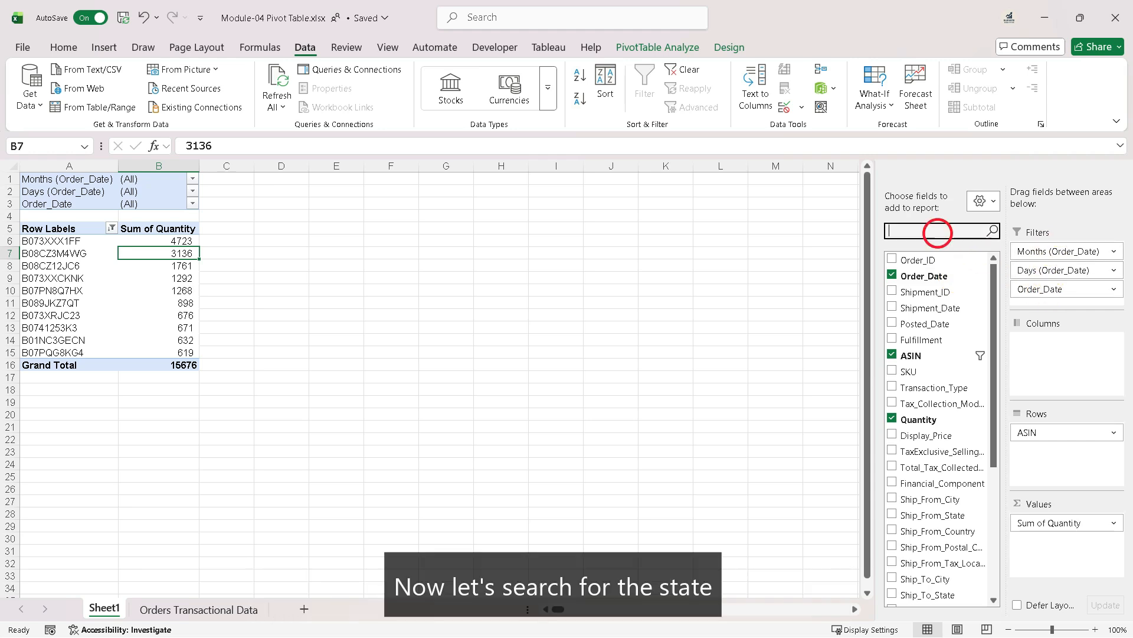
type("sta")
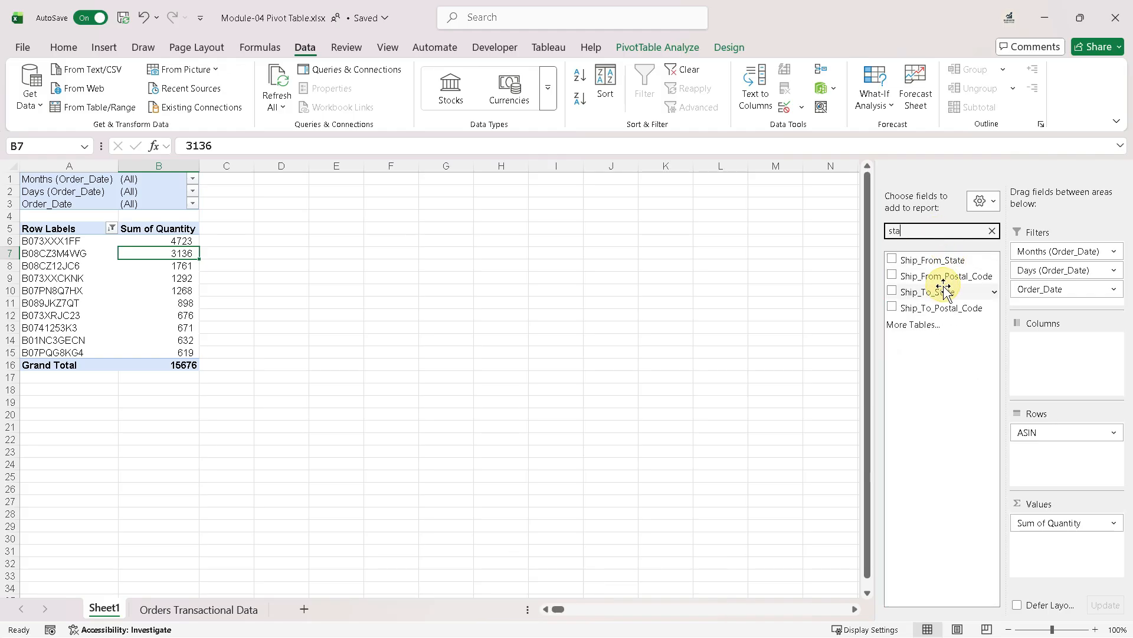
left_click_drag(940, 296, 1068, 367)
left_click(175, 242)
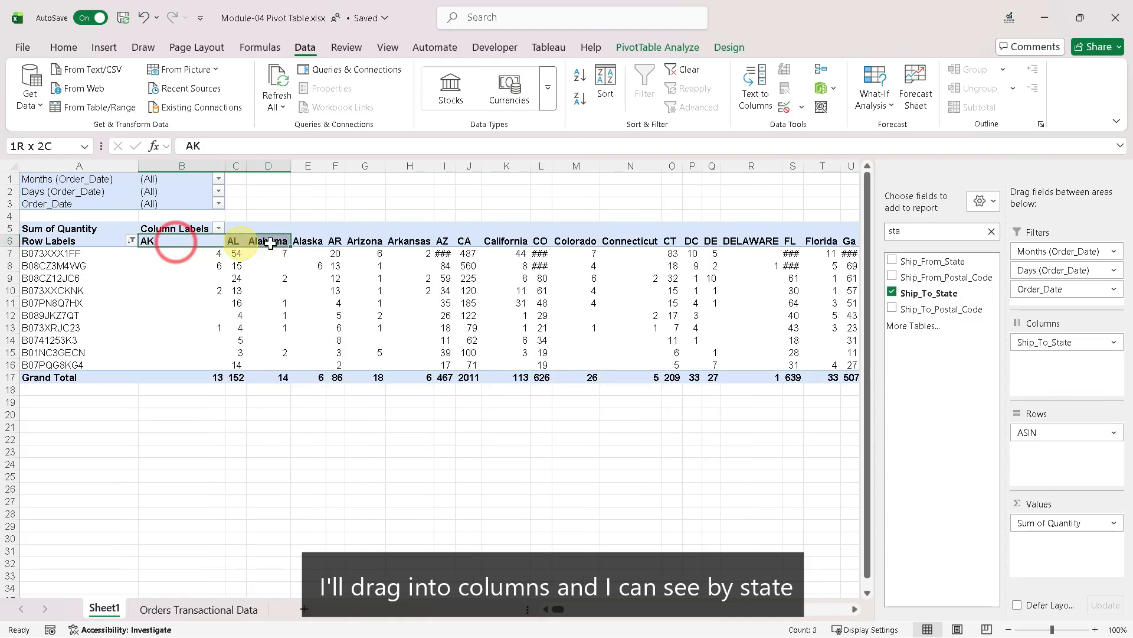
left_click_drag(68, 254, 66, 358)
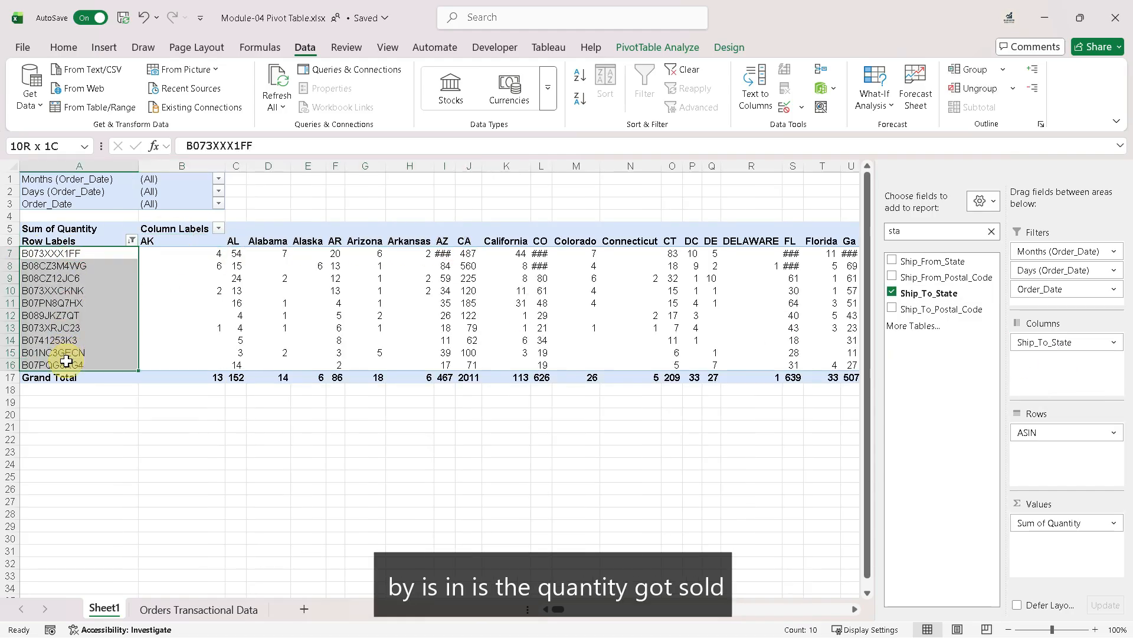
left_click_drag(200, 260, 538, 354)
left_click(156, 254)
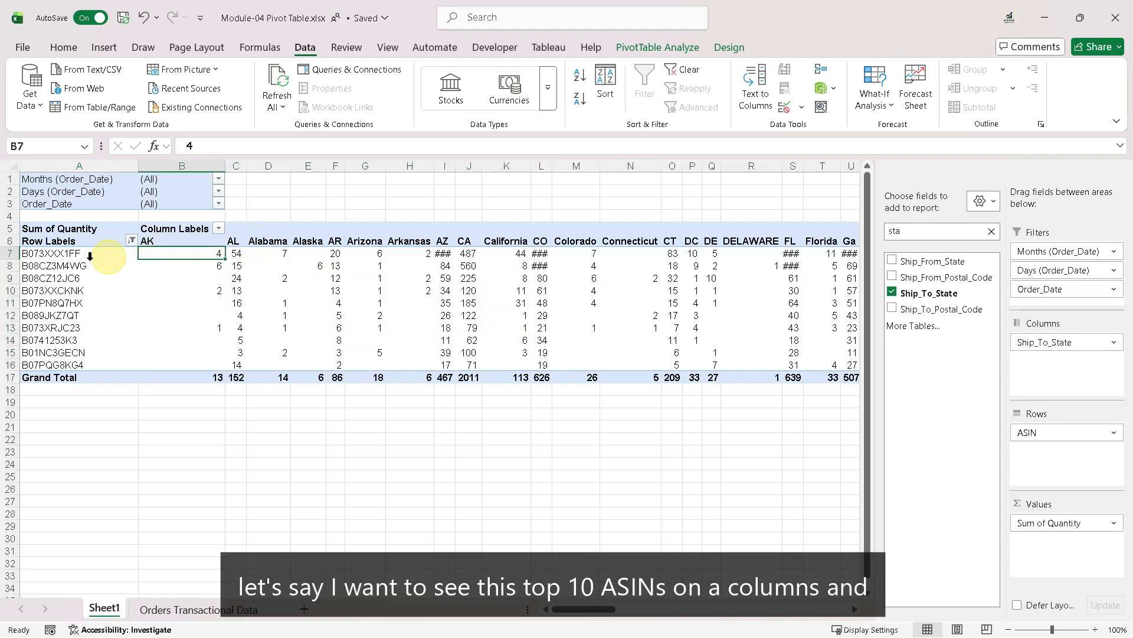
Swap the PivotTable layout so that ASIN is in the columns and Ship_To_State is in the rows.
left_click_drag(64, 253, 64, 366)
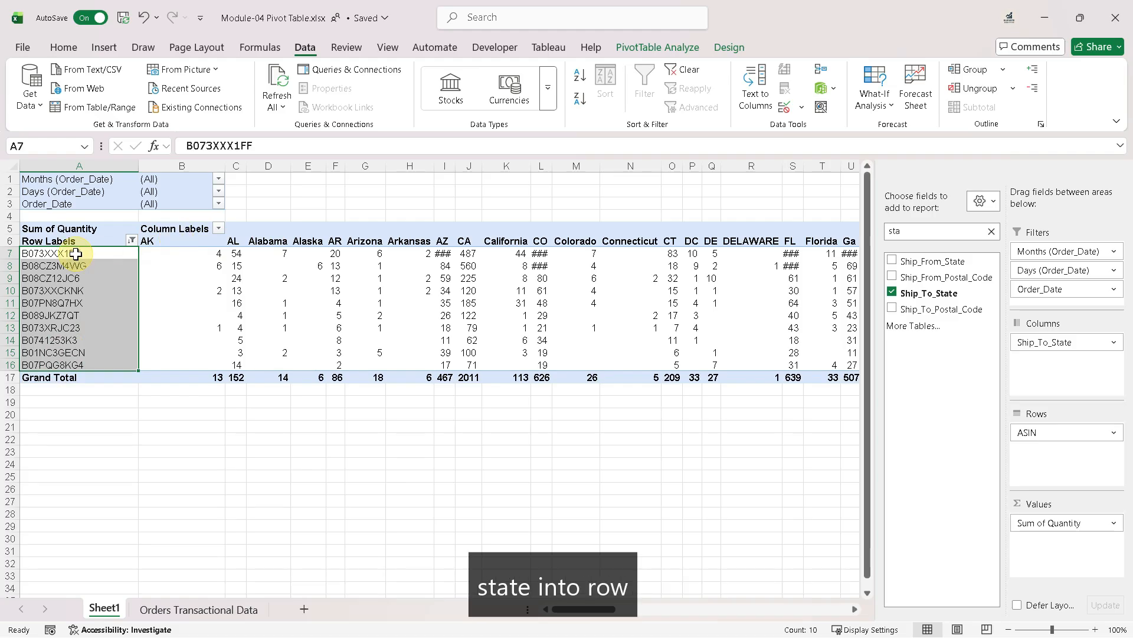
left_click_drag(1045, 434, 1051, 383)
left_click_drag(1057, 344, 1057, 440)
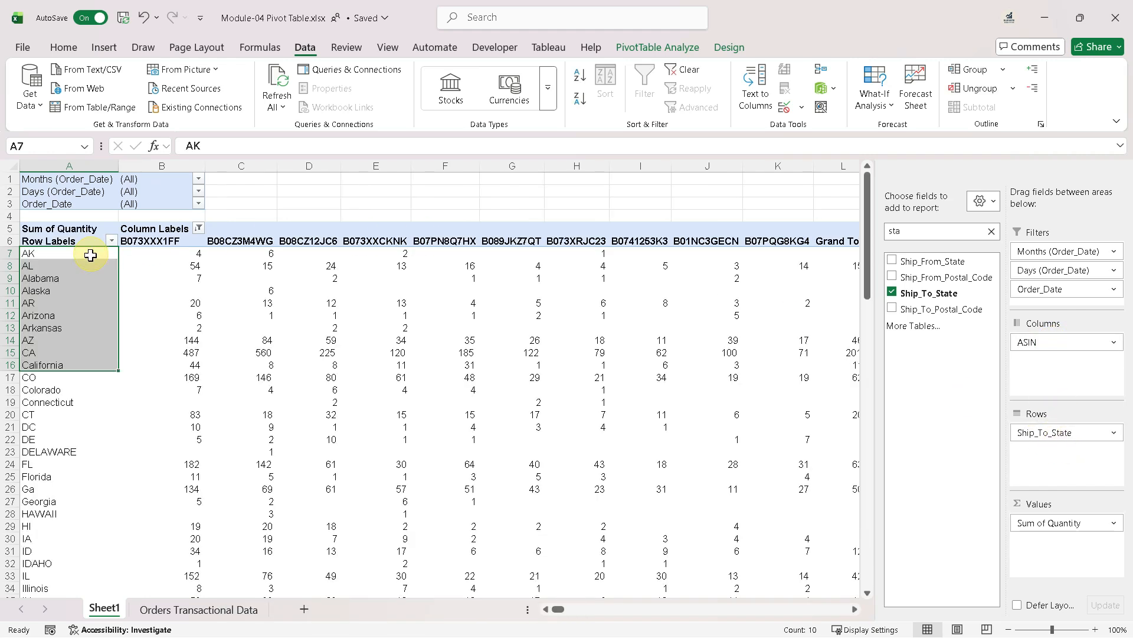
left_click(156, 265)
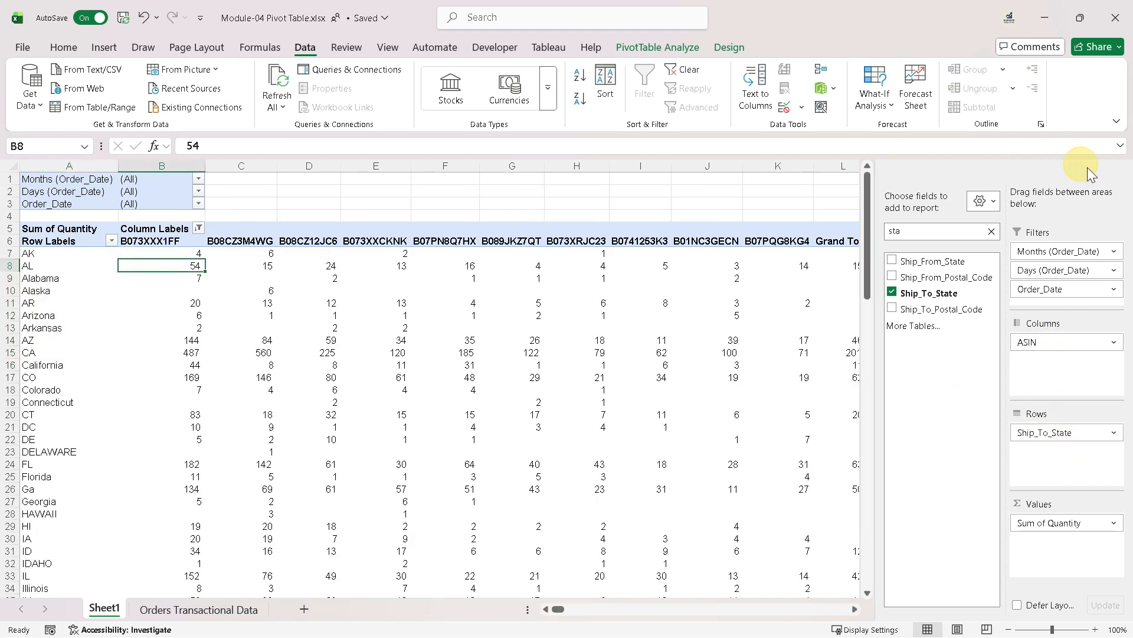
Hide the PivotTable field list to give the state-by-ASIN table more room.
left_click(759, 335)
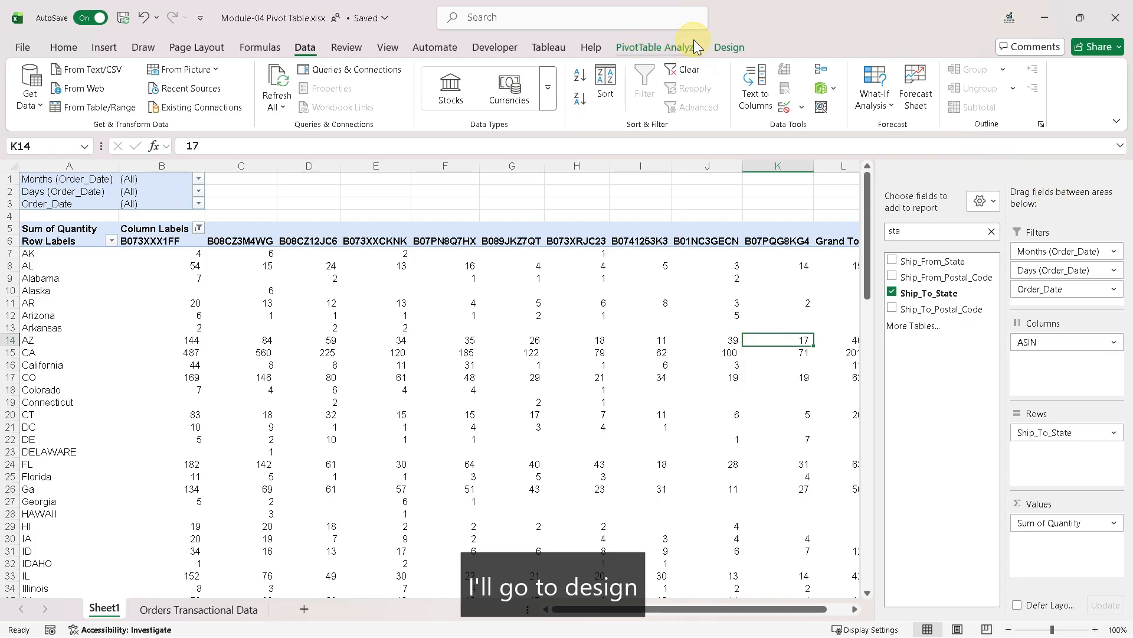
left_click(650, 47)
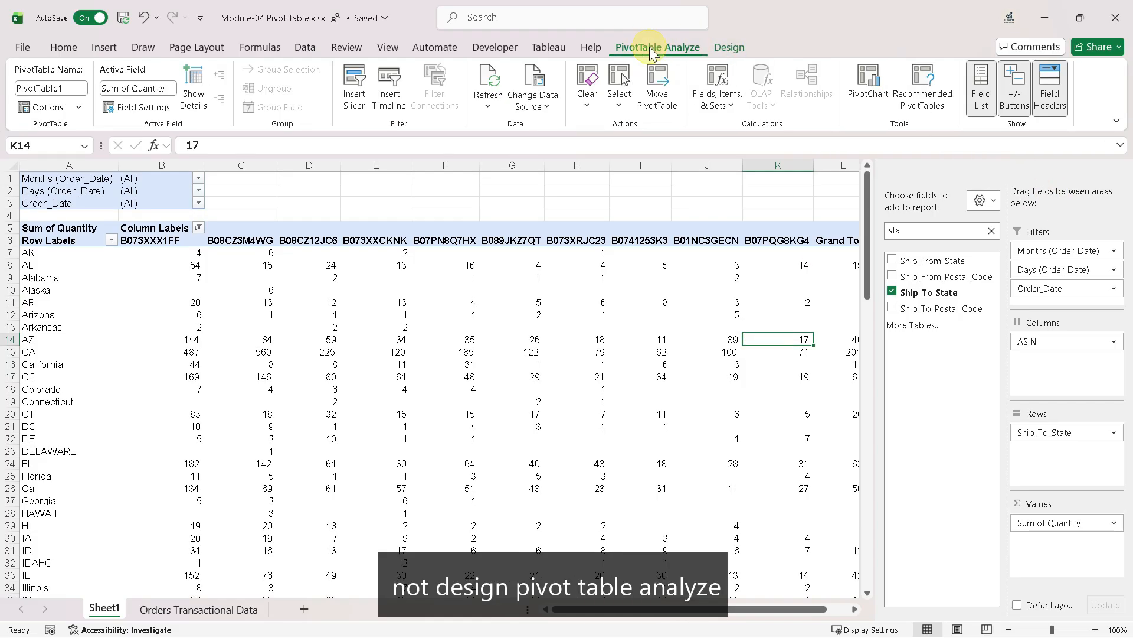
left_click(982, 89)
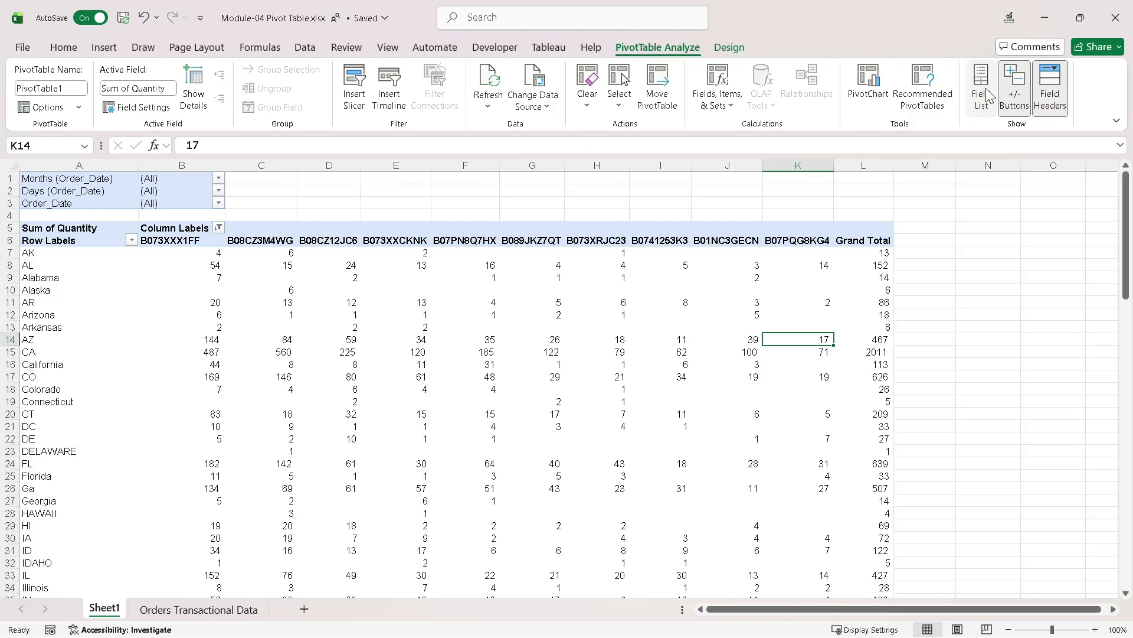
Sort the states in the PivotTable by their Grand Total from largest to smallest.
left_click(871, 276)
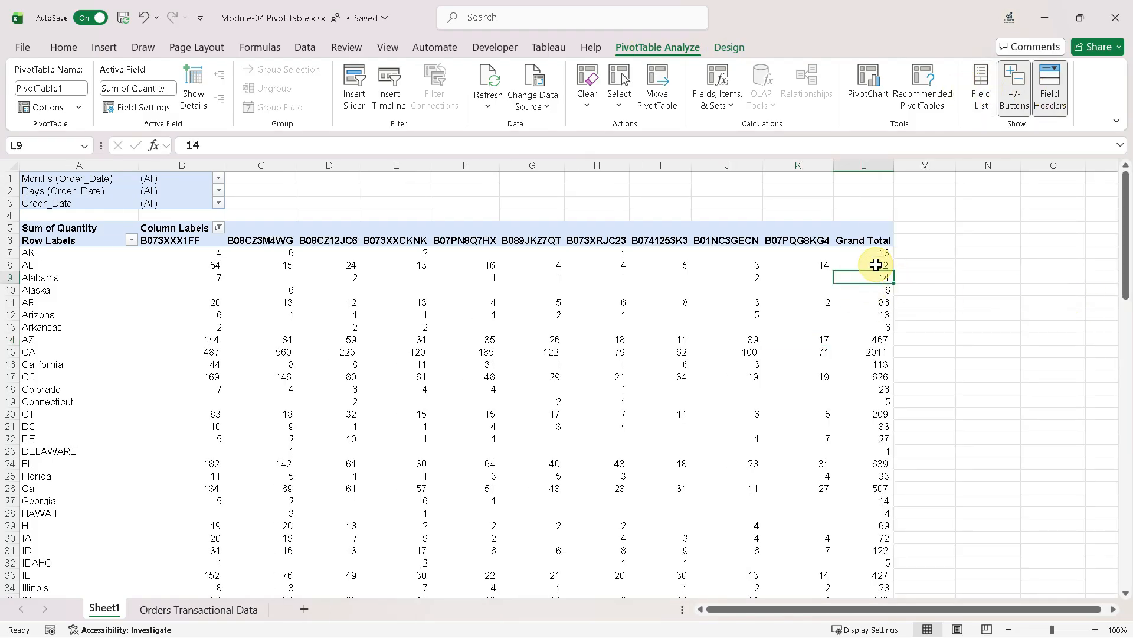
left_click_drag(59, 255, 52, 326)
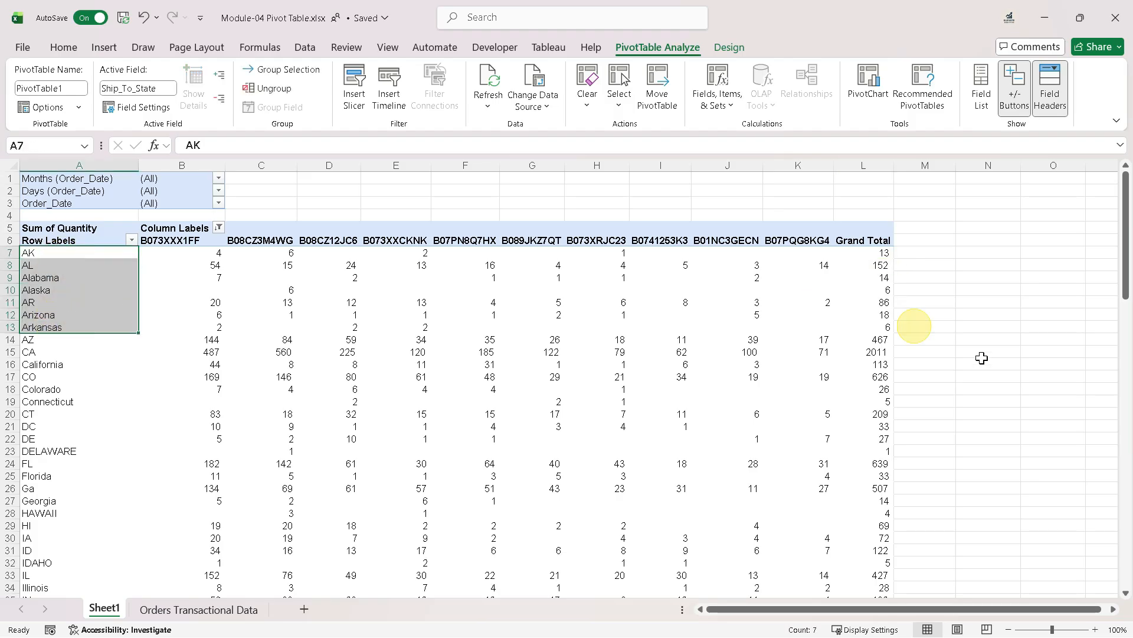
left_click(868, 265)
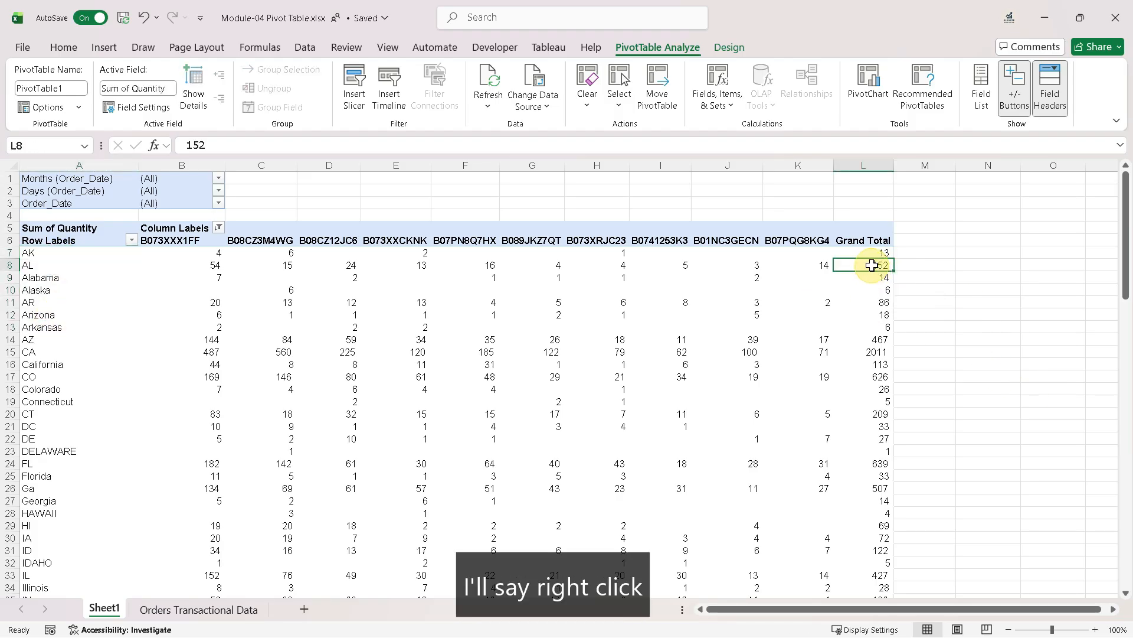
right_click(872, 264)
mouse_move(923, 412)
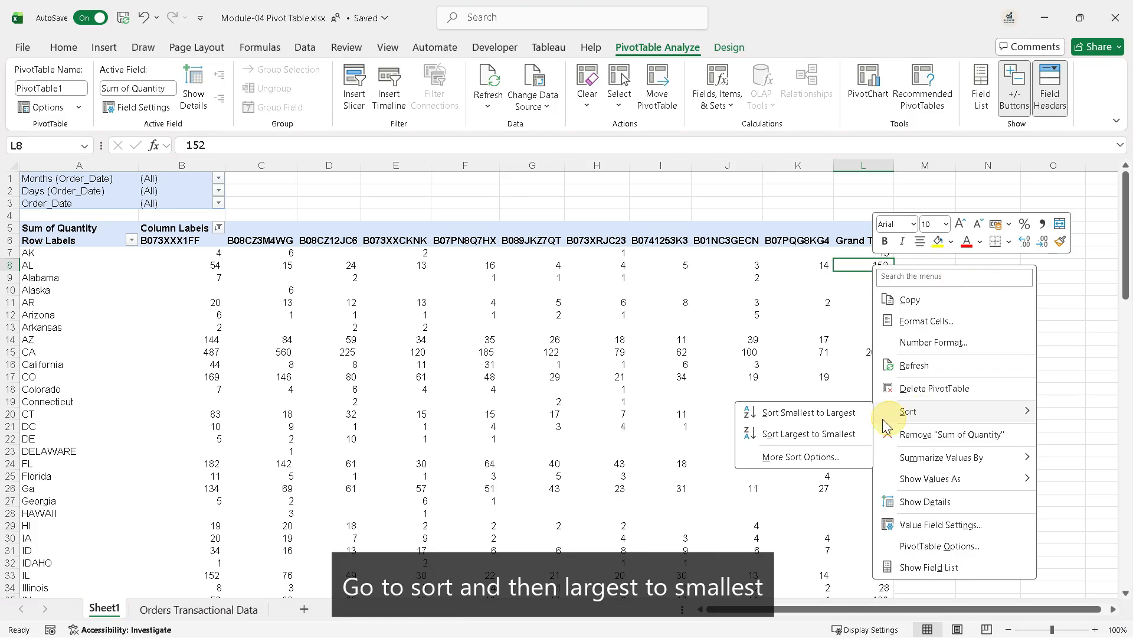
left_click(821, 436)
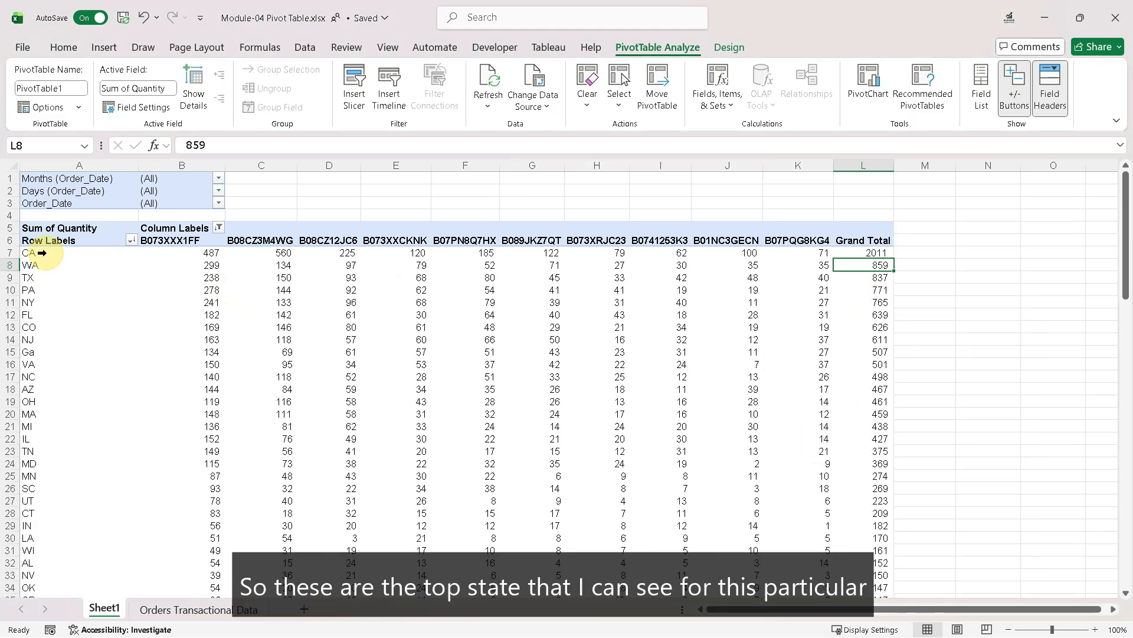
Review the top states in A7:A14, their quantities across the ten ASINs, and the filter options for Ship_To_State.
left_click_drag(63, 252, 61, 337)
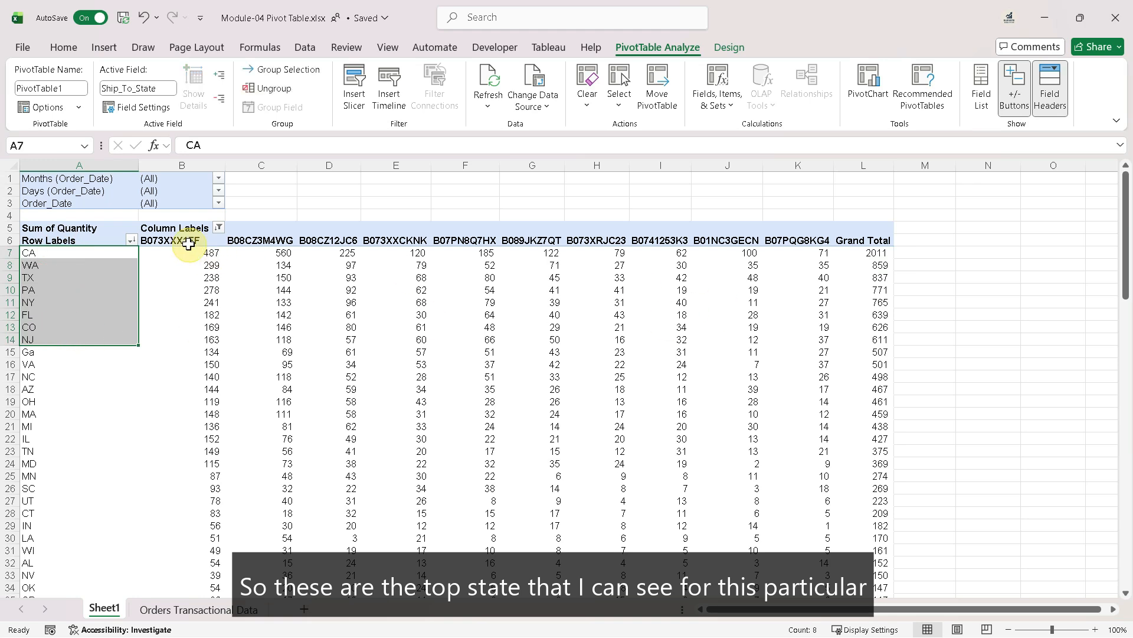
left_click_drag(182, 240, 822, 319)
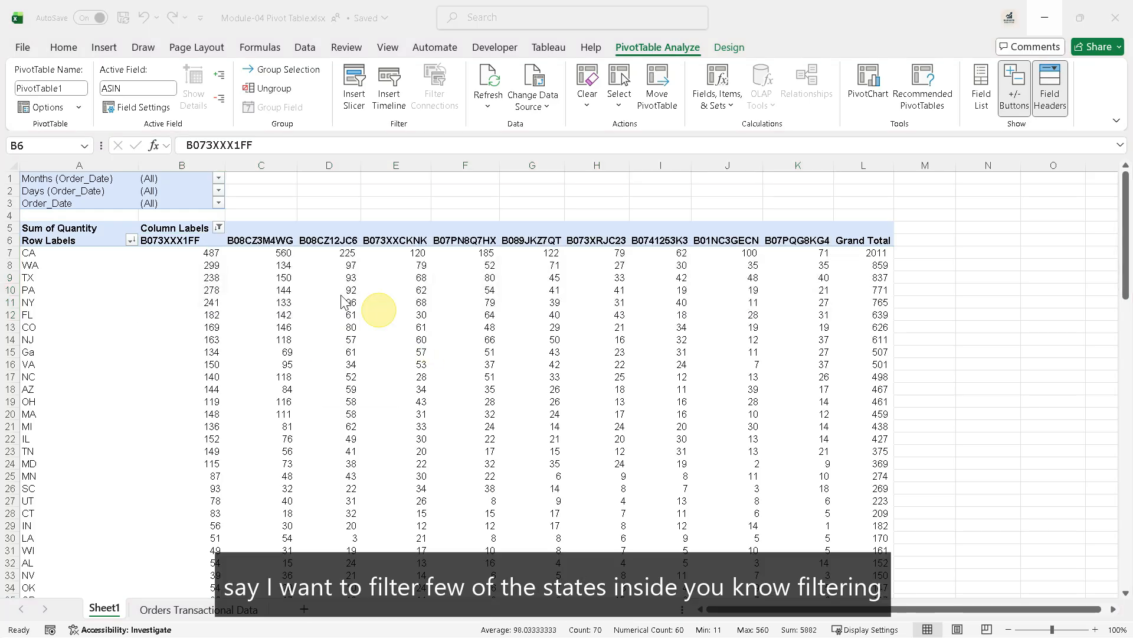
left_click(261, 266)
left_click(131, 241)
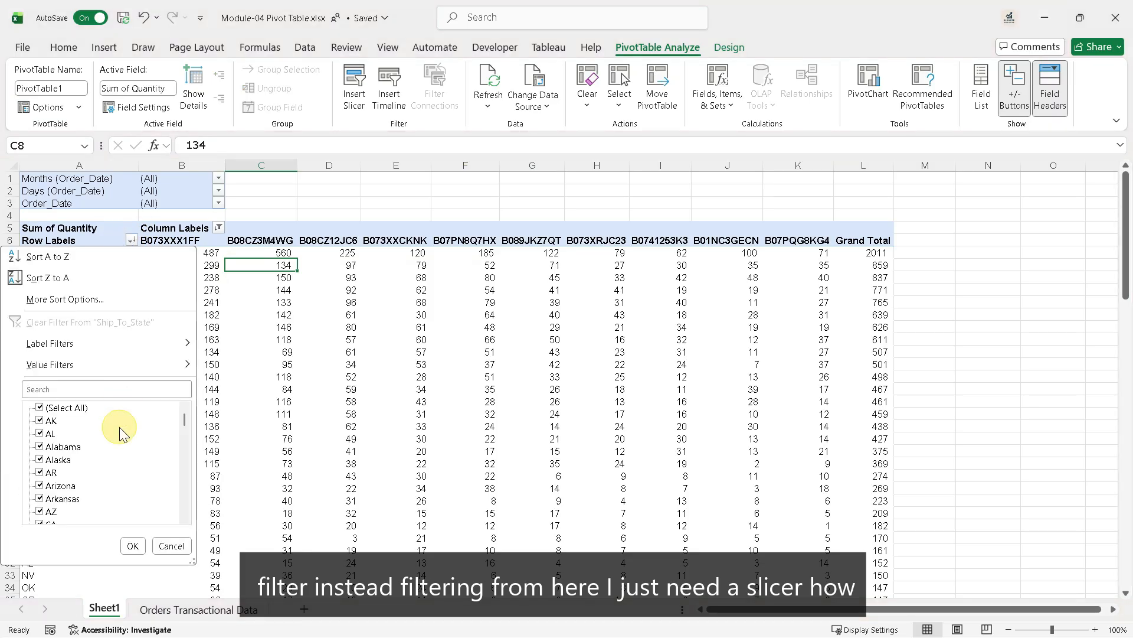
left_click(313, 307)
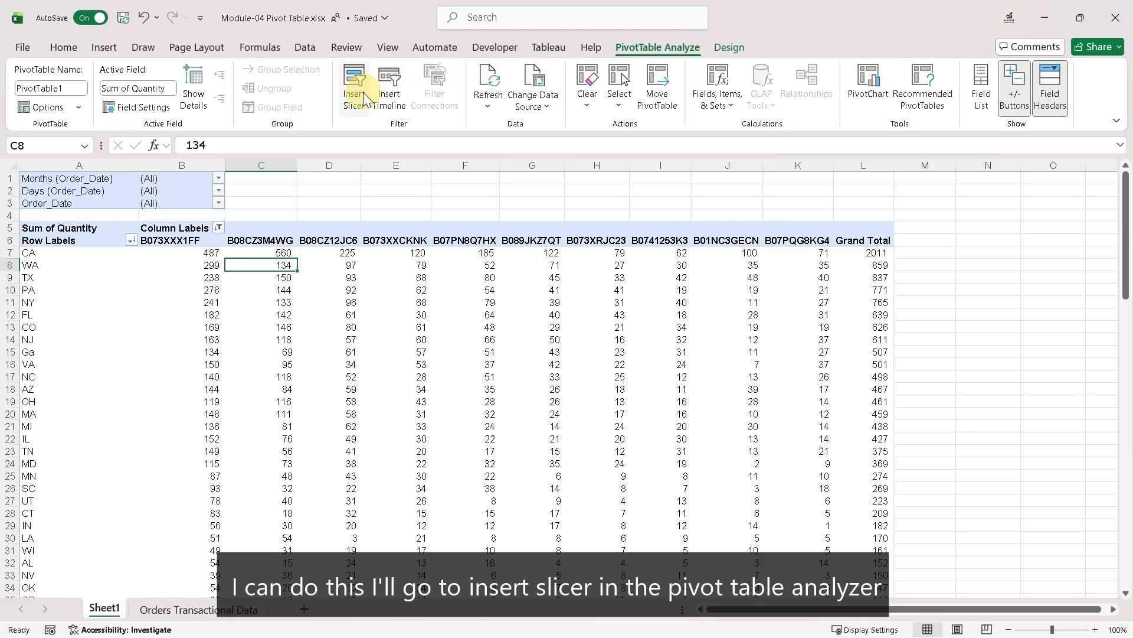
Insert slicers for ASIN and Ship_To_State and place them beside the PivotTable, with the Ship_To_State slicer above the ASIN slicer.
left_click(648, 49)
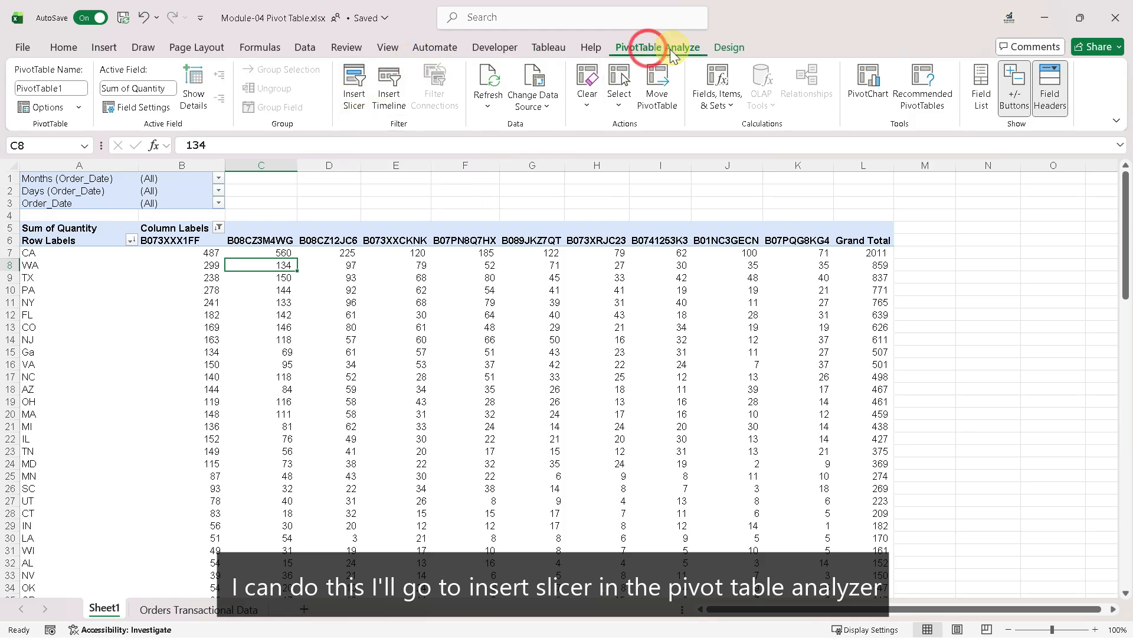
left_click(356, 88)
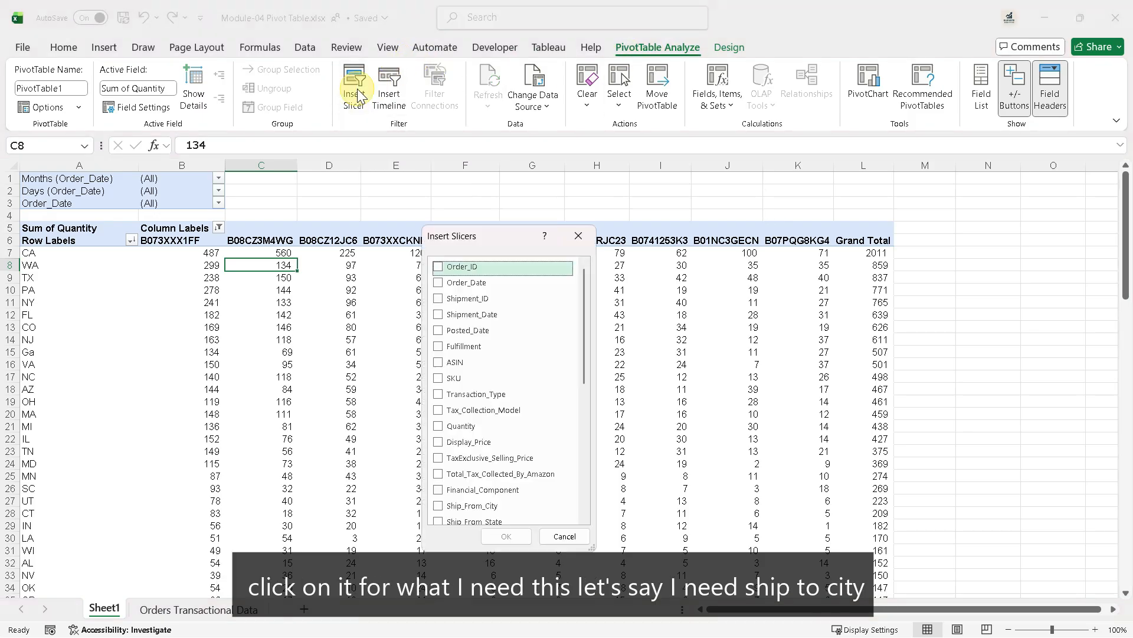
left_click_drag(490, 243, 545, 219)
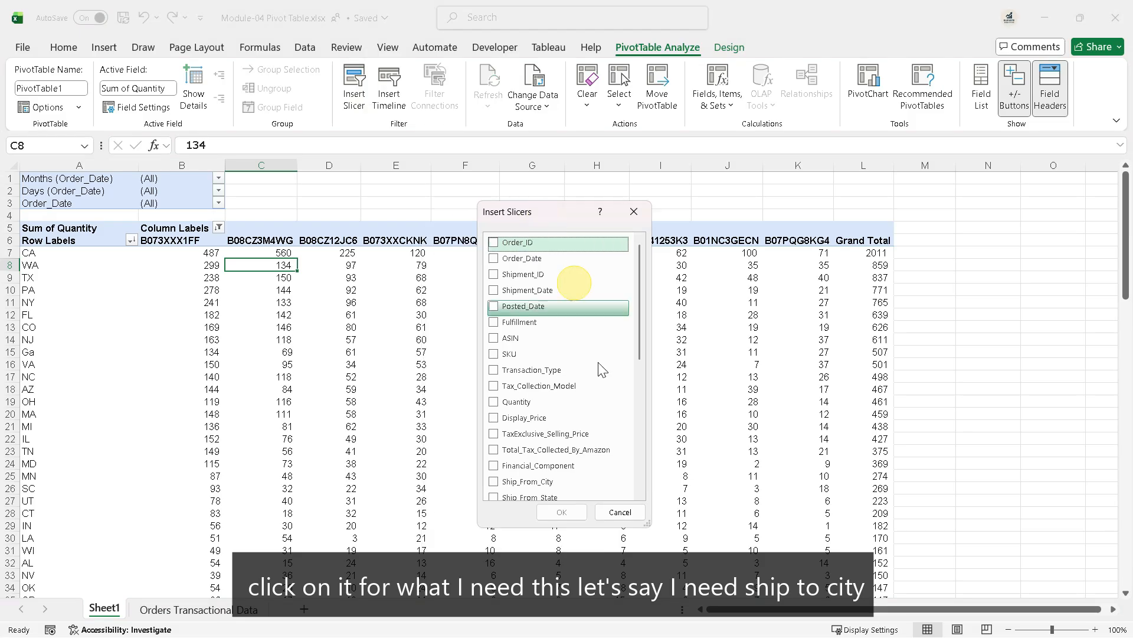
scroll(521, 475, "down", 1)
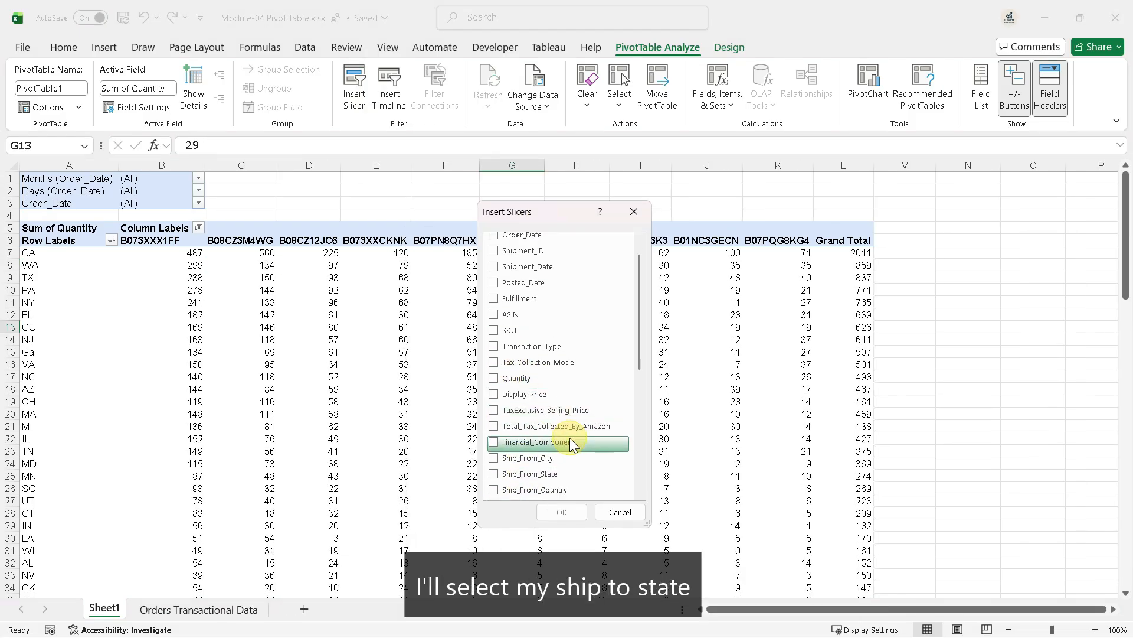
scroll(572, 437, "down", 2)
scroll(532, 461, "down", 2)
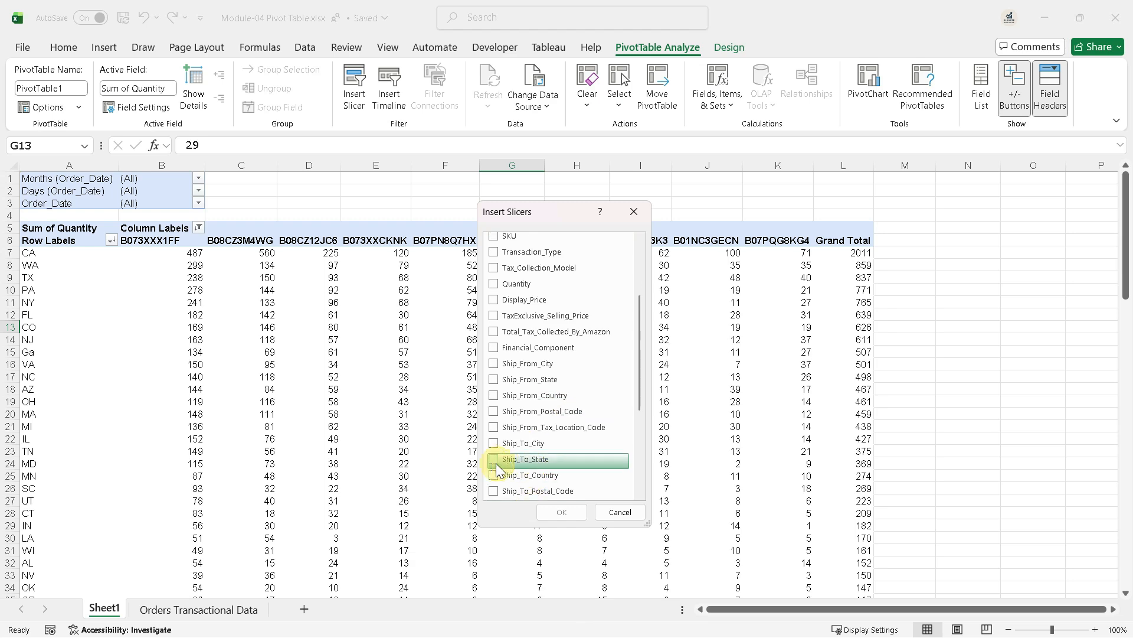
left_click(494, 464)
scroll(590, 327, "up", 4)
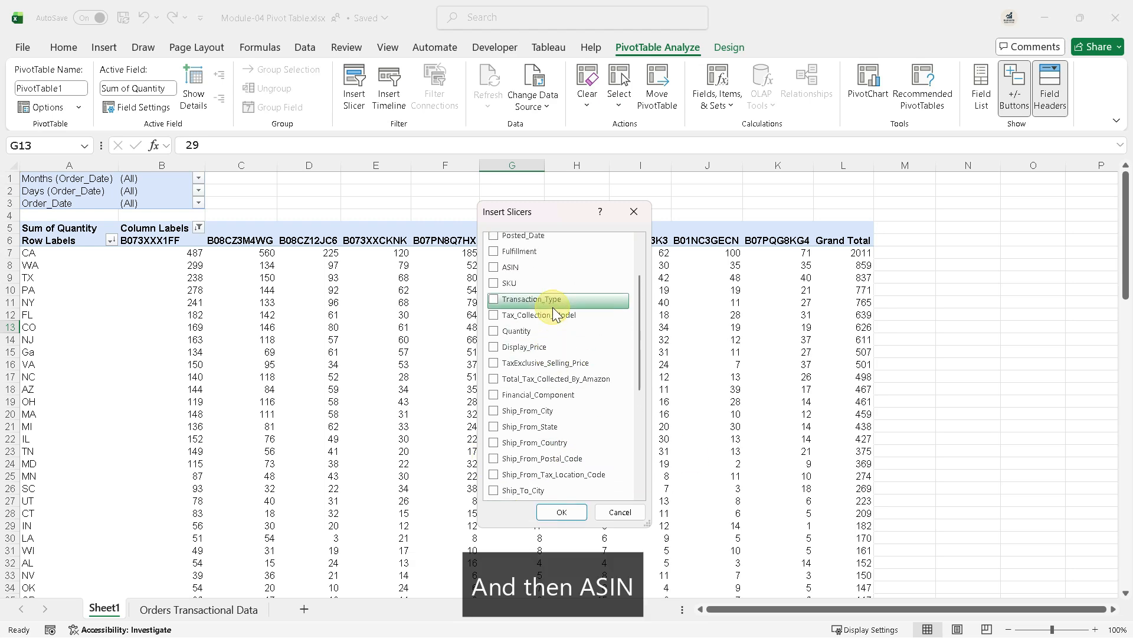
left_click(564, 512)
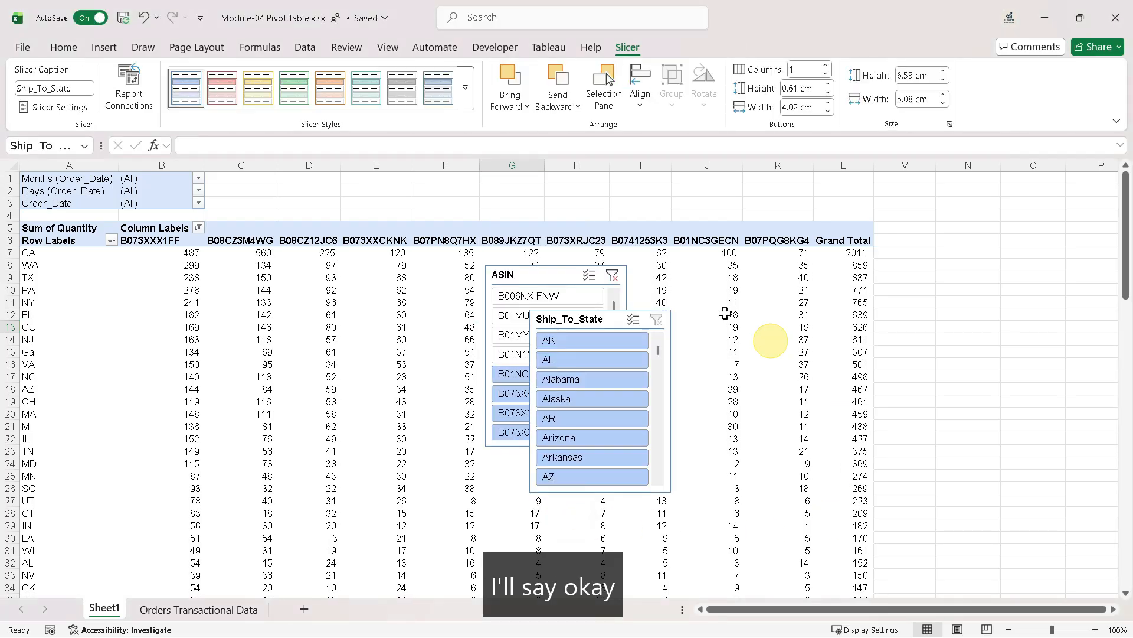
left_click_drag(572, 320, 922, 182)
left_click_drag(583, 279, 941, 380)
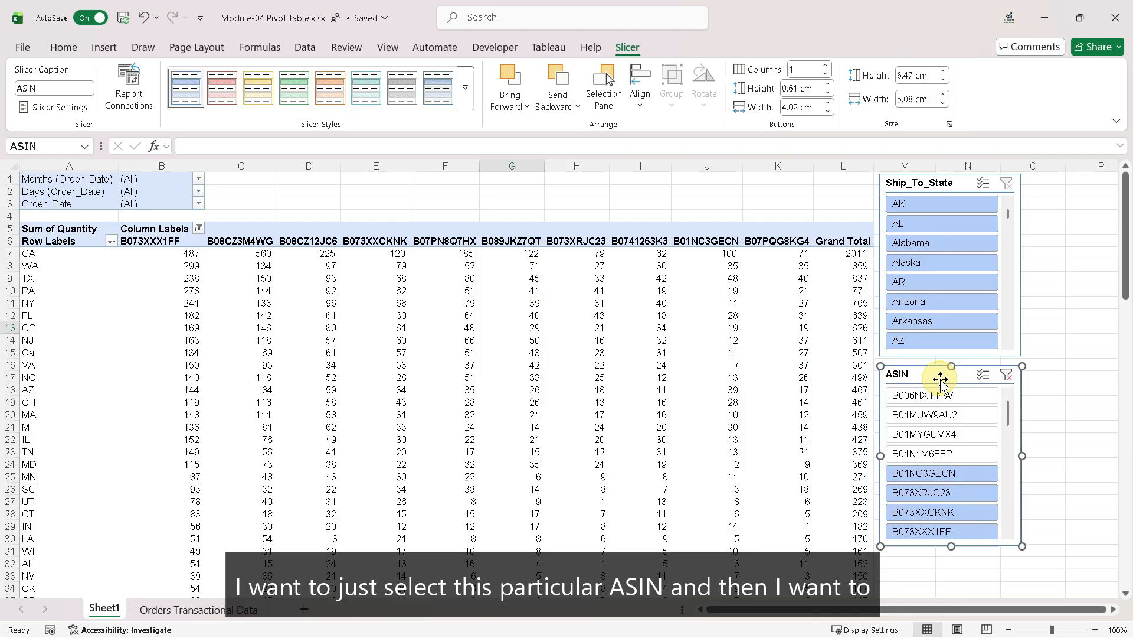
Filter the PivotTable to the single ASIN B01NC3GECN with the ASIN slicer and select its CA quantity.
left_click(970, 476)
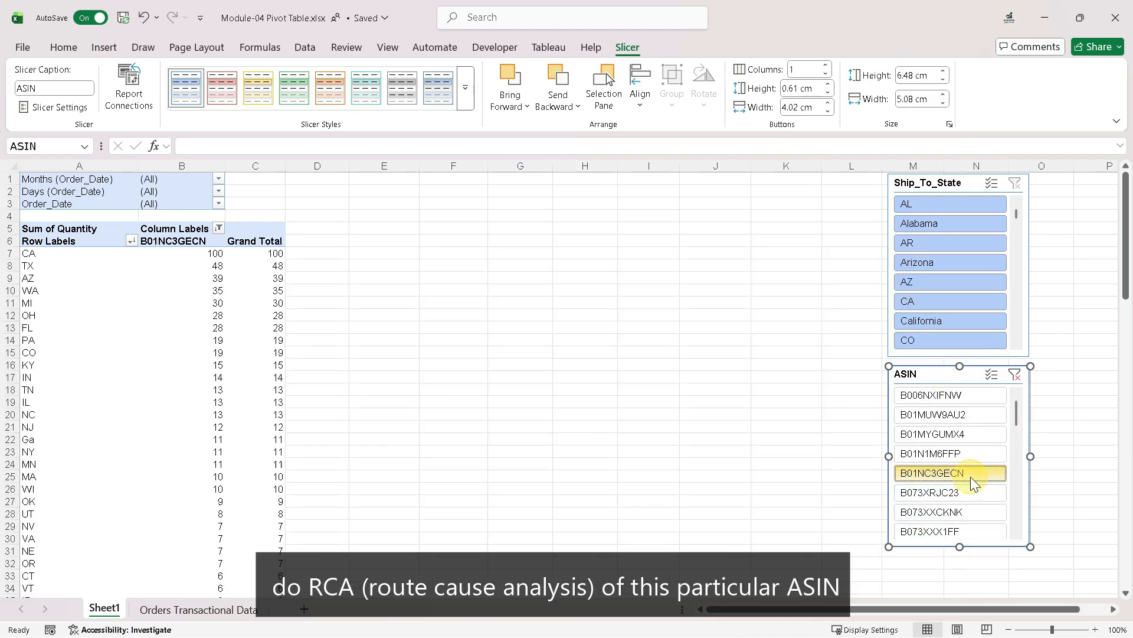
left_click(187, 256)
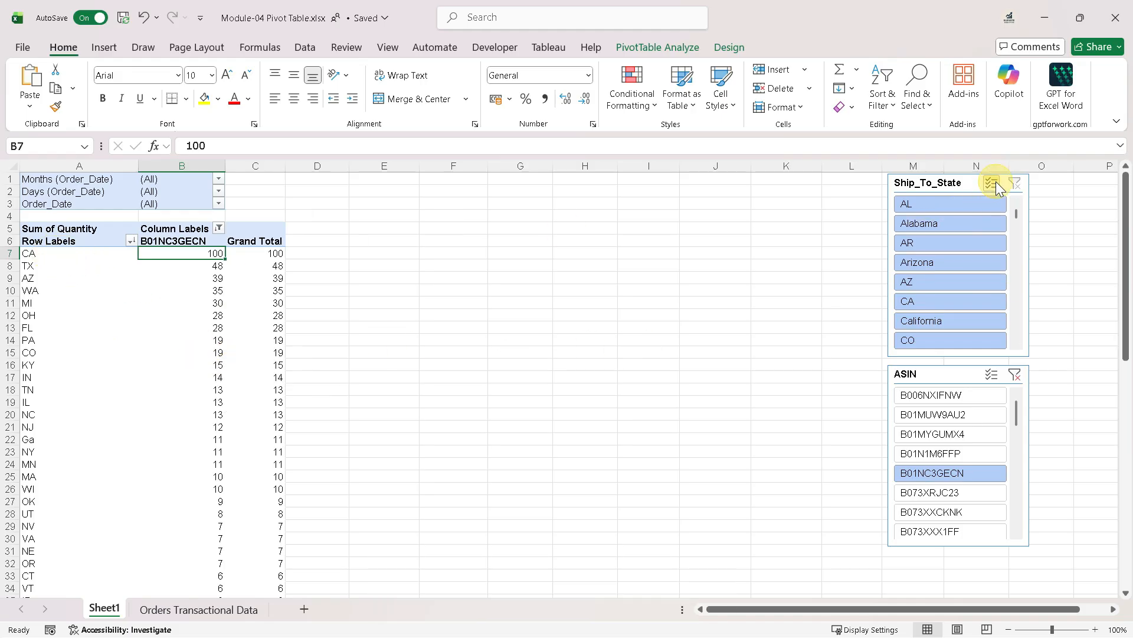
Try the Ship_To_State slicer with CA and with Arizona, and clear the state filter.
left_click(931, 300)
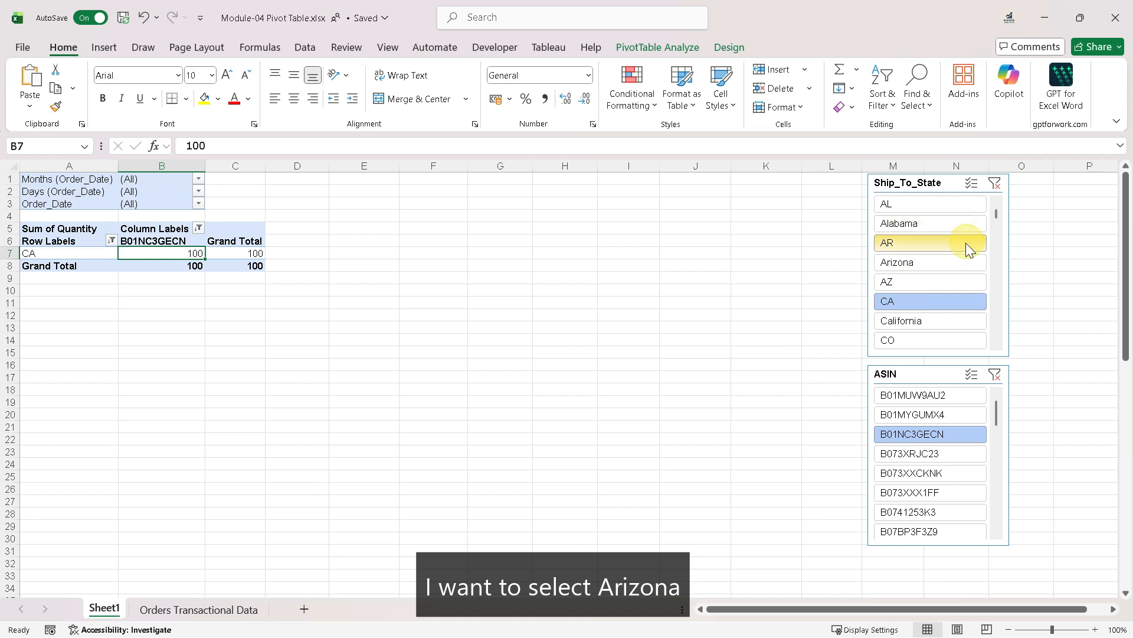
left_click(946, 263)
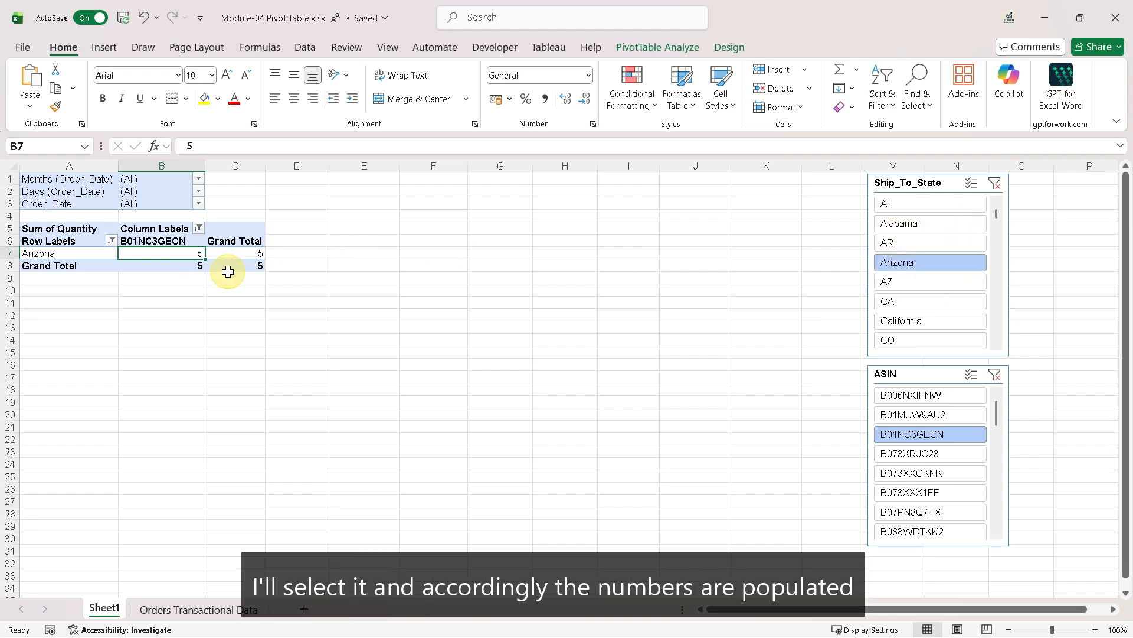
left_click(995, 185)
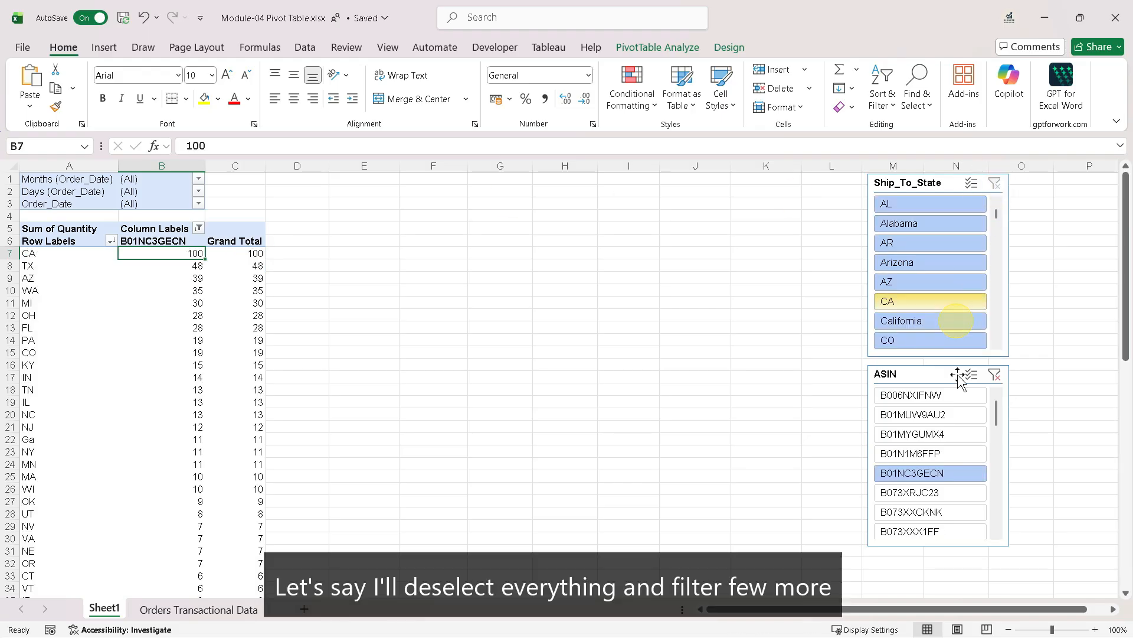
Filter the ASIN slicer to B006NXIFNW, B01MUW9AU2, B01MYGUMX4, B01N1M6FFP, B01NC3GECN, B073XRJC23 and B073XXCKNK together.
left_click(931, 454)
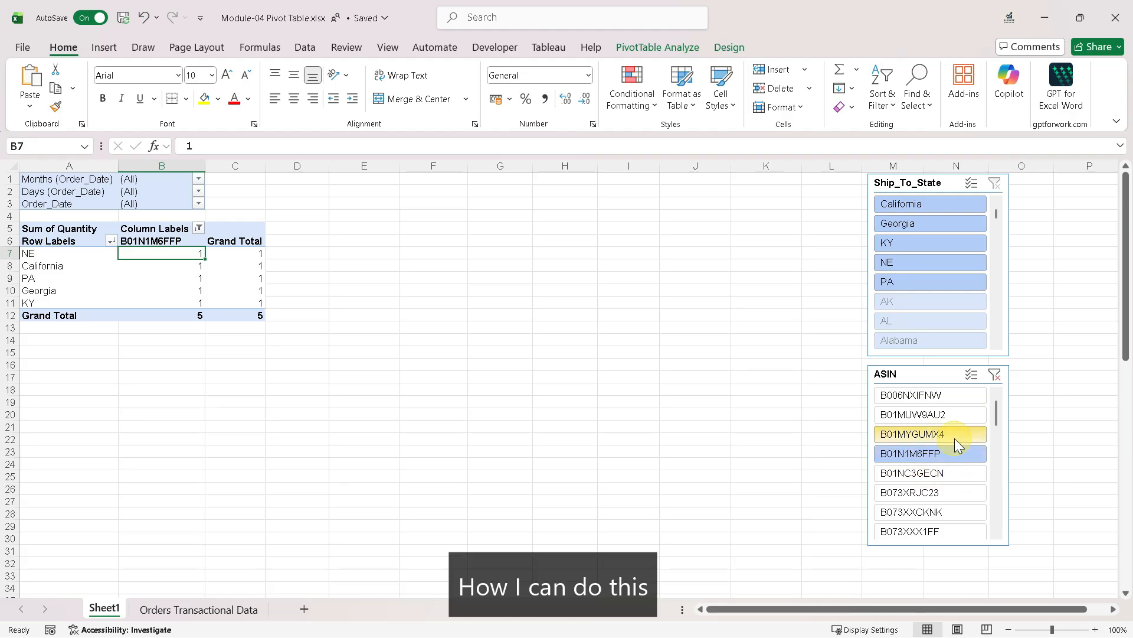
left_click(936, 472, "ctrl")
left_click(930, 499, "ctrl")
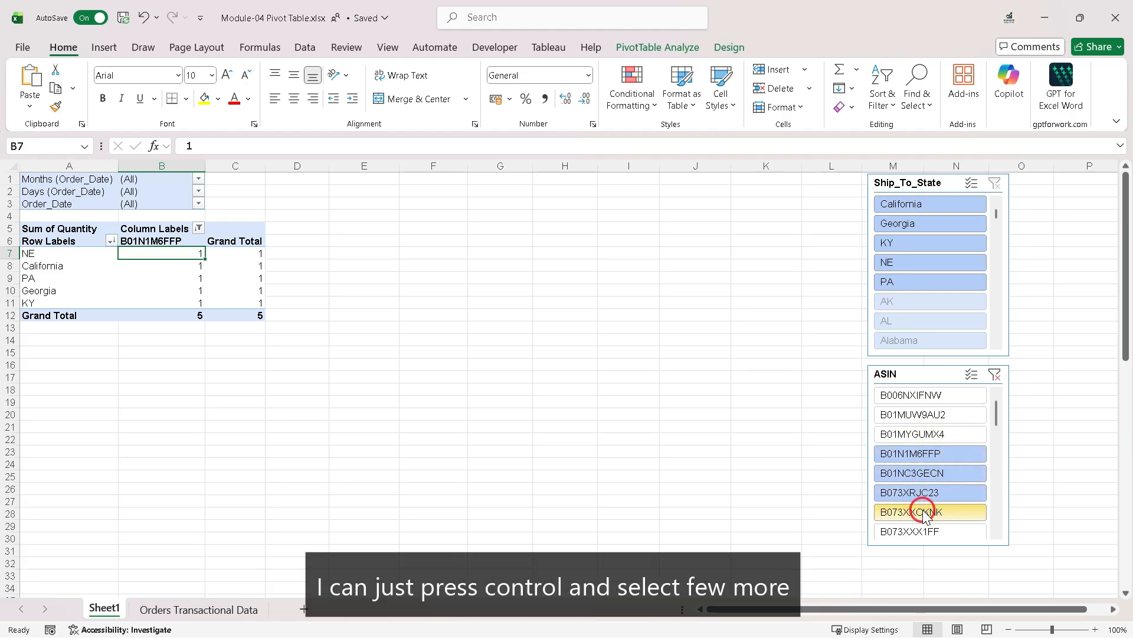
left_click(930, 513, "ctrl")
left_click(927, 434, "ctrl")
left_click(929, 413, "ctrl")
left_click(928, 394, "ctrl")
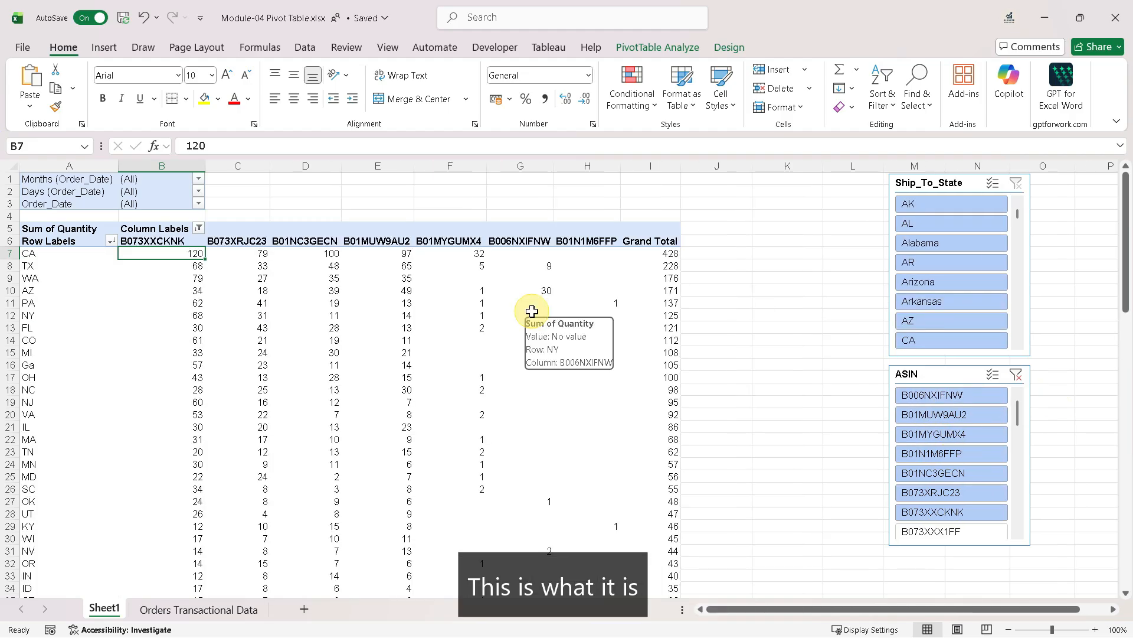
Insert a timeline for Order_Date into the PivotTable.
left_click(458, 254)
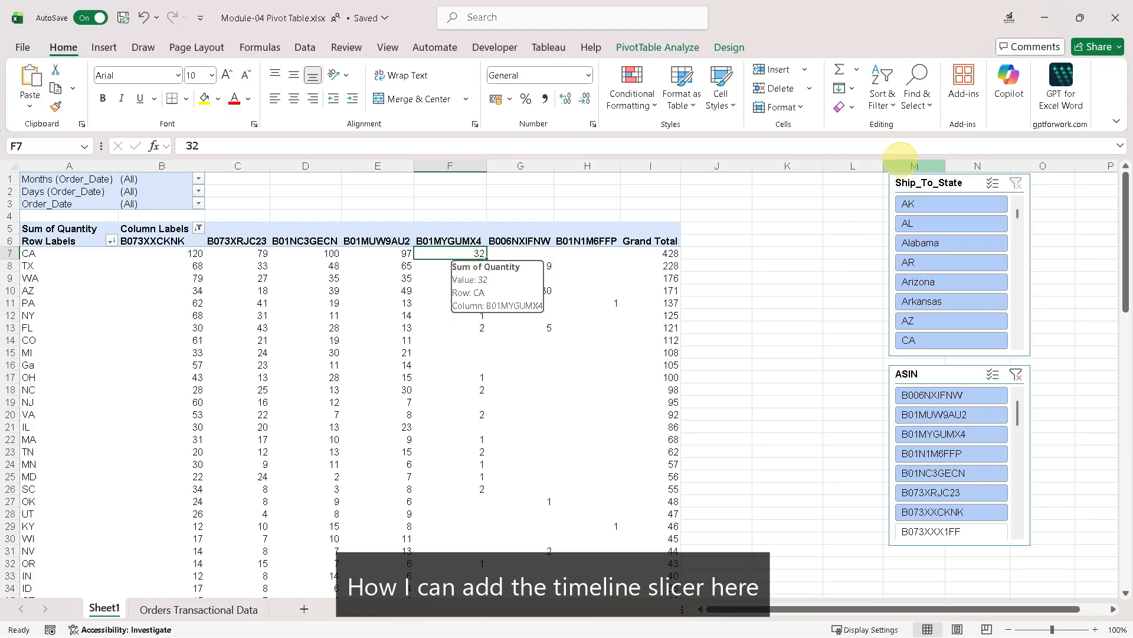
left_click(651, 52)
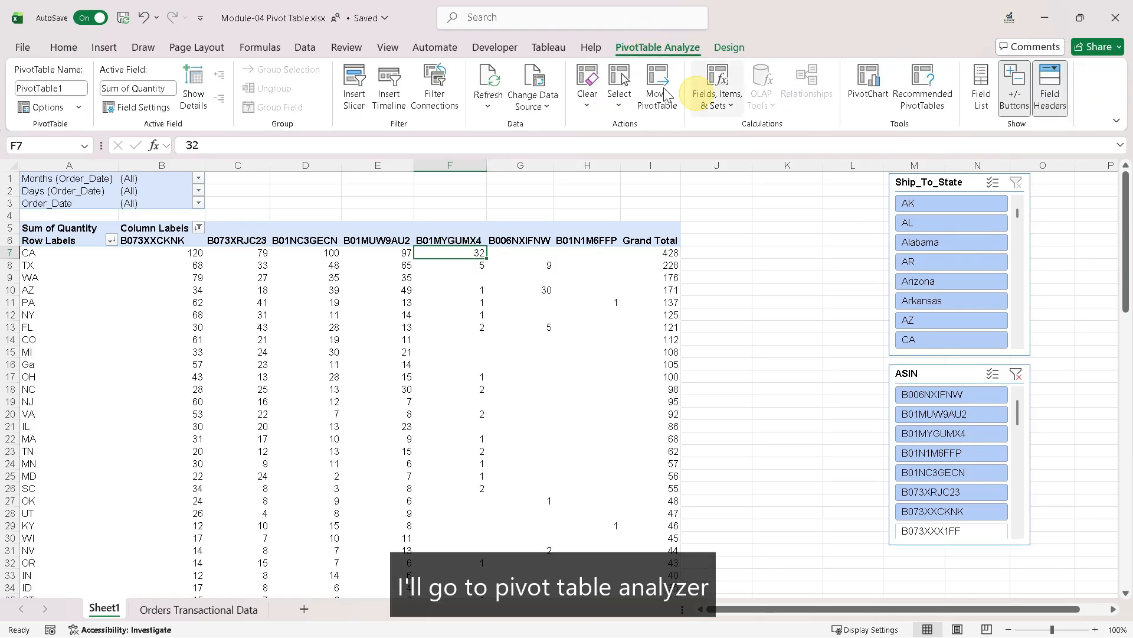
left_click(389, 89)
left_click(493, 298)
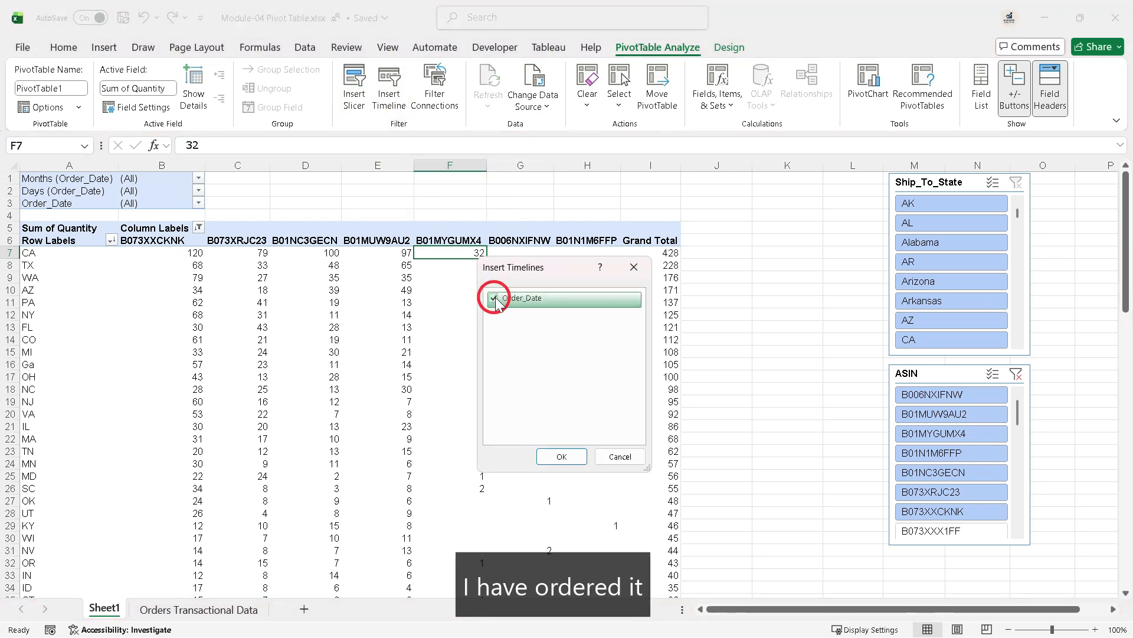
left_click(561, 456)
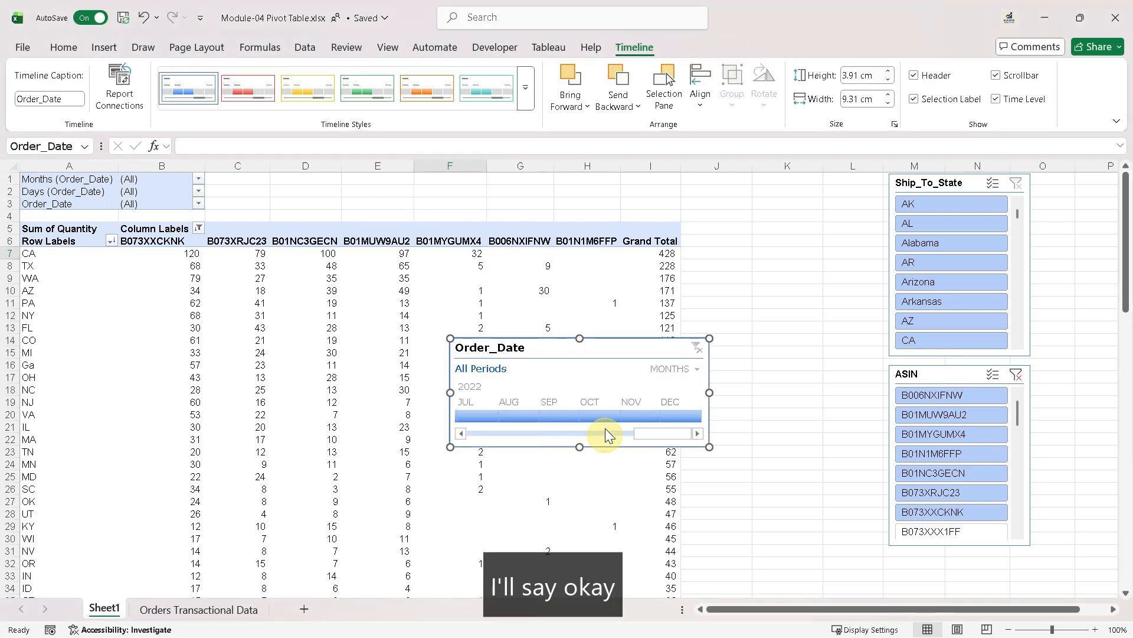
Move the Order_Date timeline off the middle of the table so it sits directly beside the Ship_To_State slicer.
left_click_drag(602, 336, 771, 169)
left_click(772, 167)
left_click(622, 341)
left_click_drag(623, 341, 800, 180)
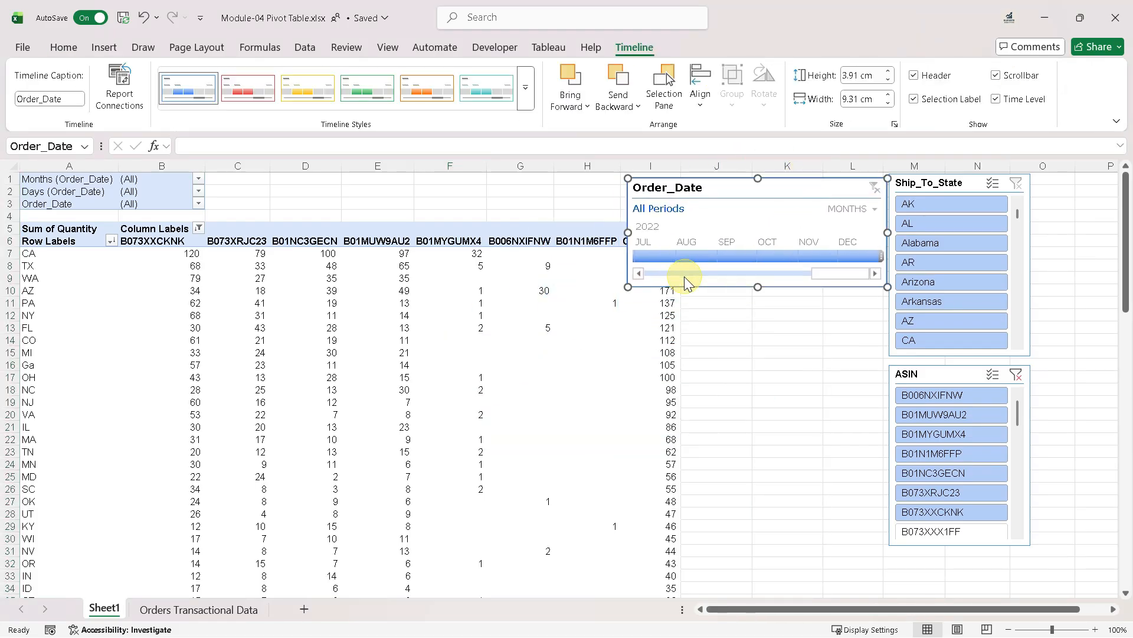
Restrict the Order_Date timeline to the period from Jul 2021 to Jul 2022.
left_click(638, 273)
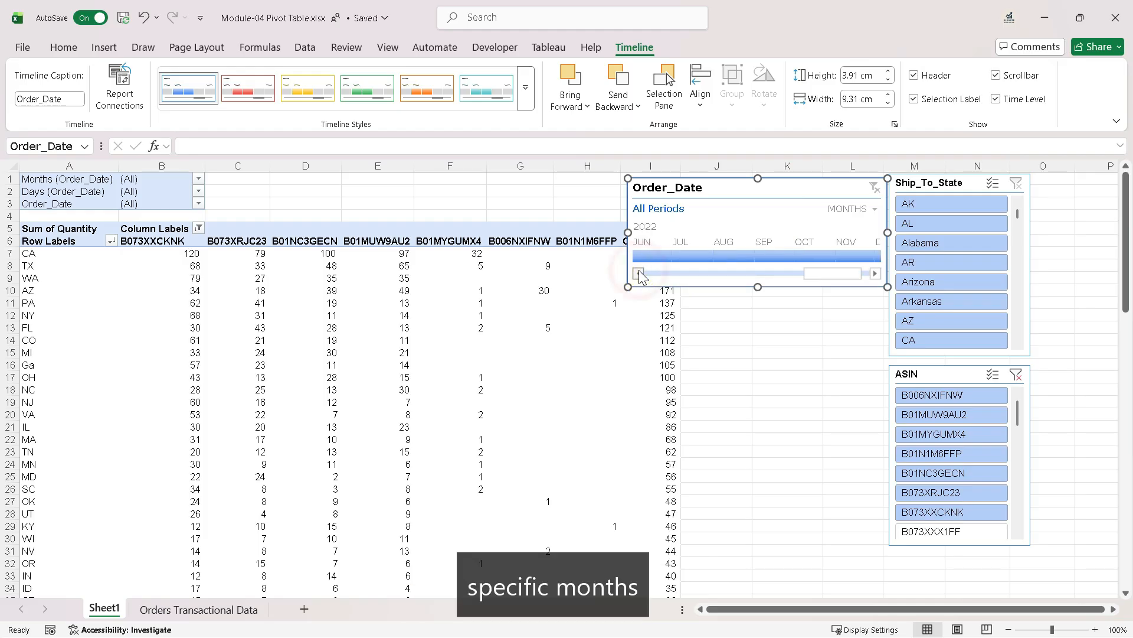
left_click(638, 272)
left_click(638, 272)
left_click(639, 273)
left_click(639, 273)
left_click(638, 273)
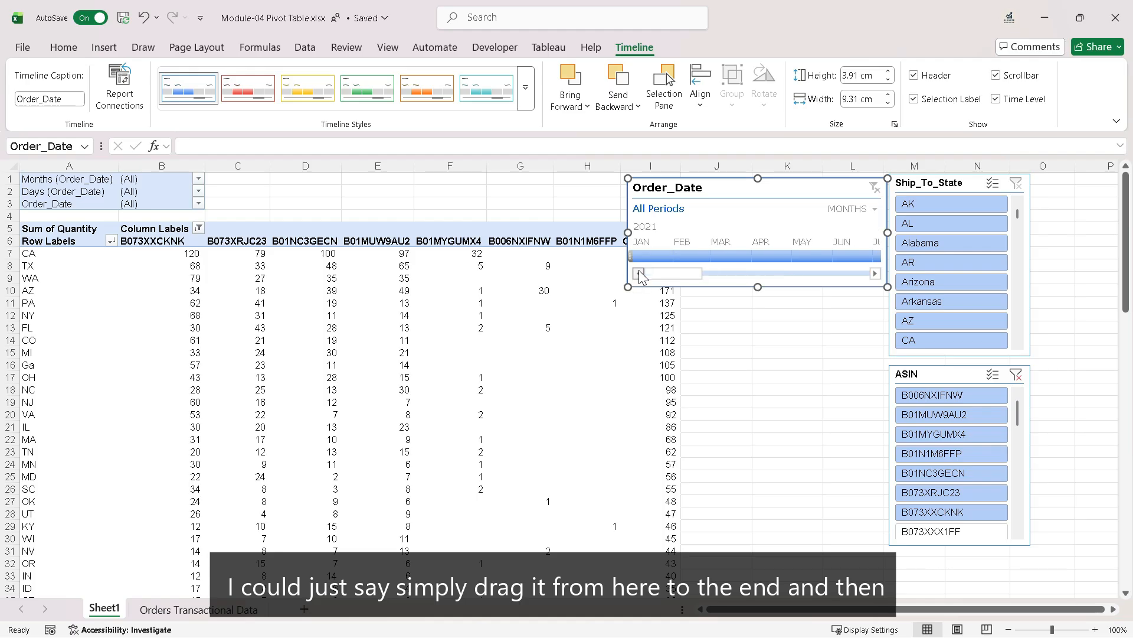
left_click_drag(635, 255, 882, 254)
left_click_drag(696, 274, 834, 275)
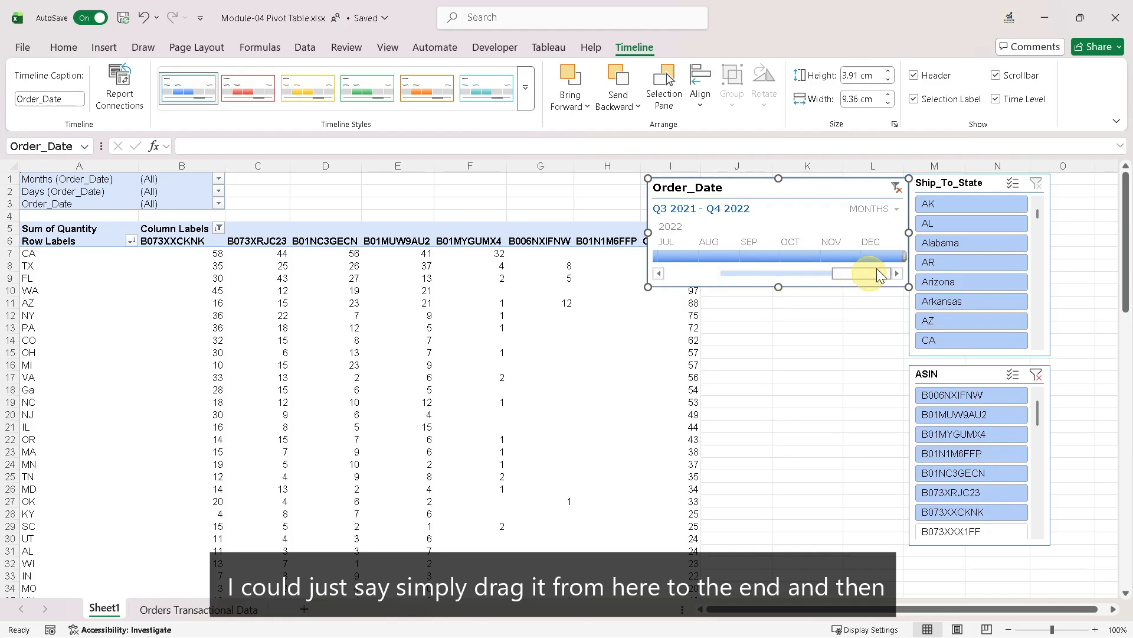
left_click_drag(904, 256, 678, 255)
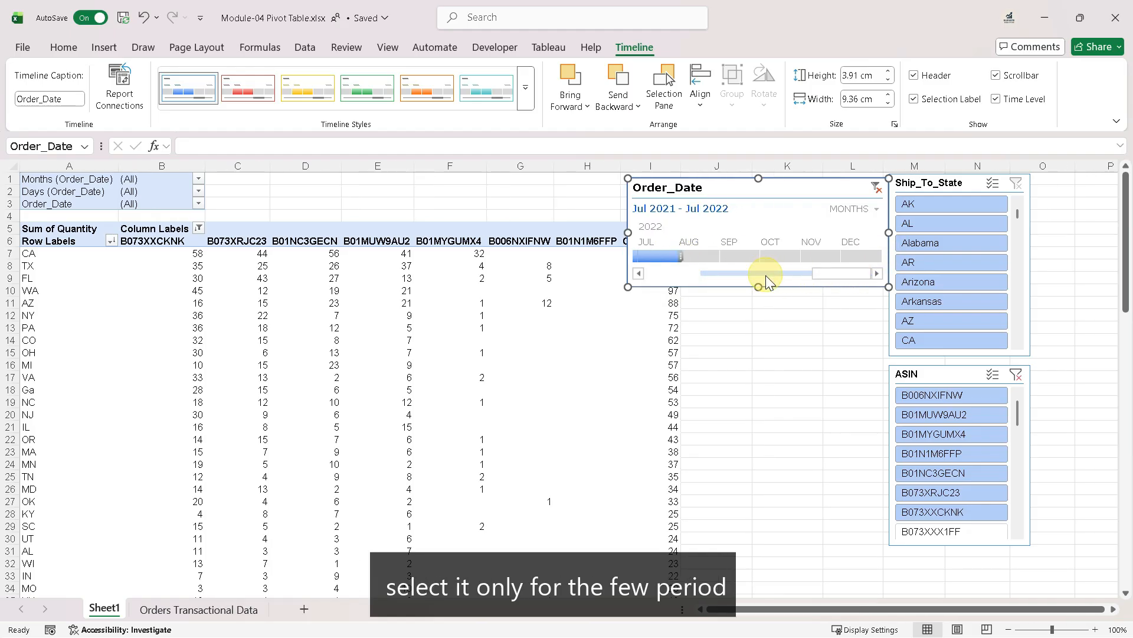
left_click_drag(816, 275, 768, 274)
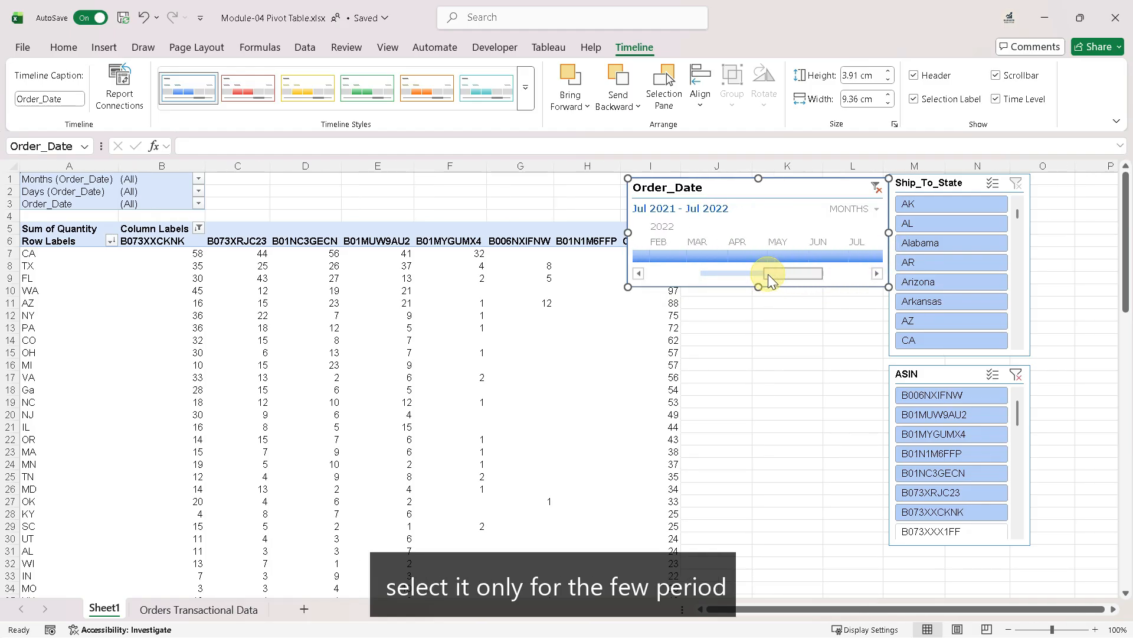
Show the PivotTable field list, and move ASIN to the report filters and Months (Order_Date) to the columns.
left_click(420, 274)
left_click(211, 289)
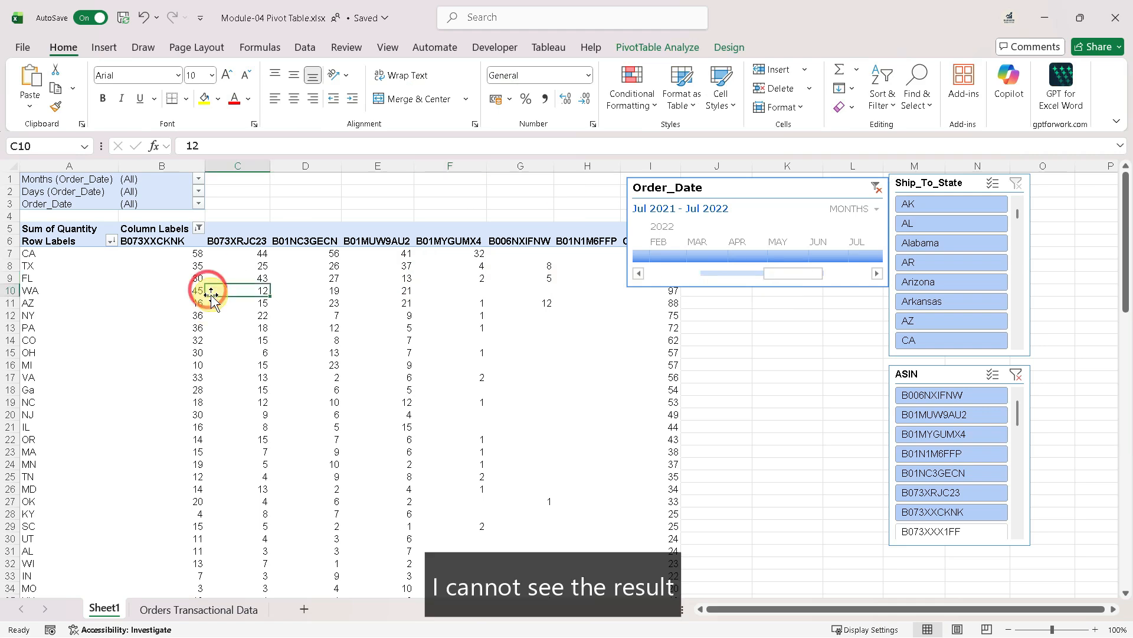
left_click(155, 228)
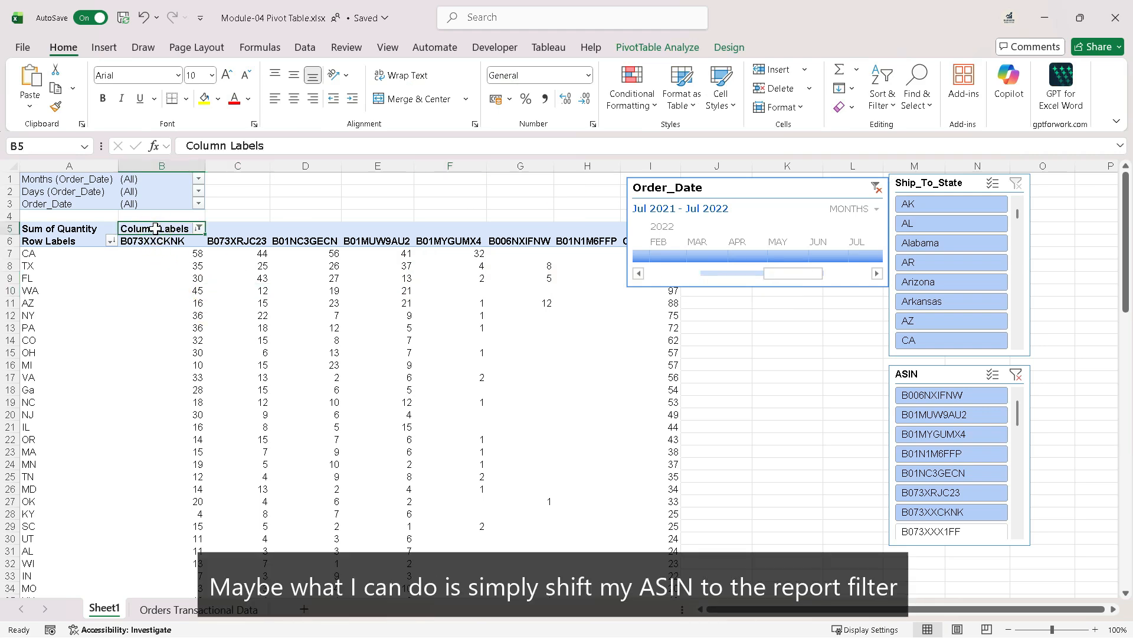
right_click(156, 228)
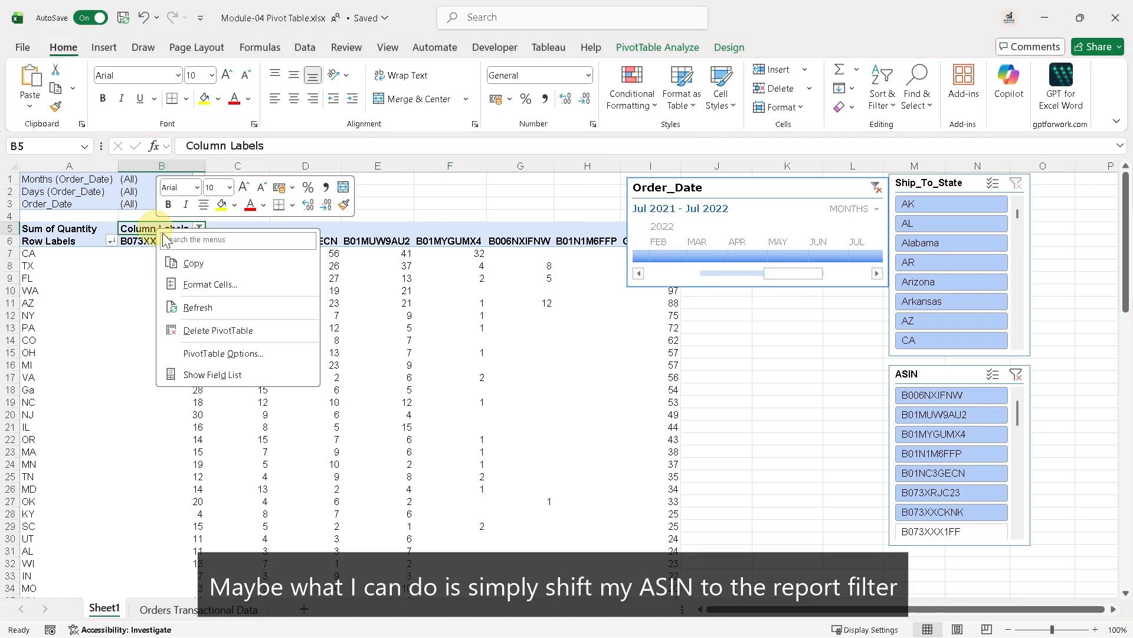
left_click(183, 378)
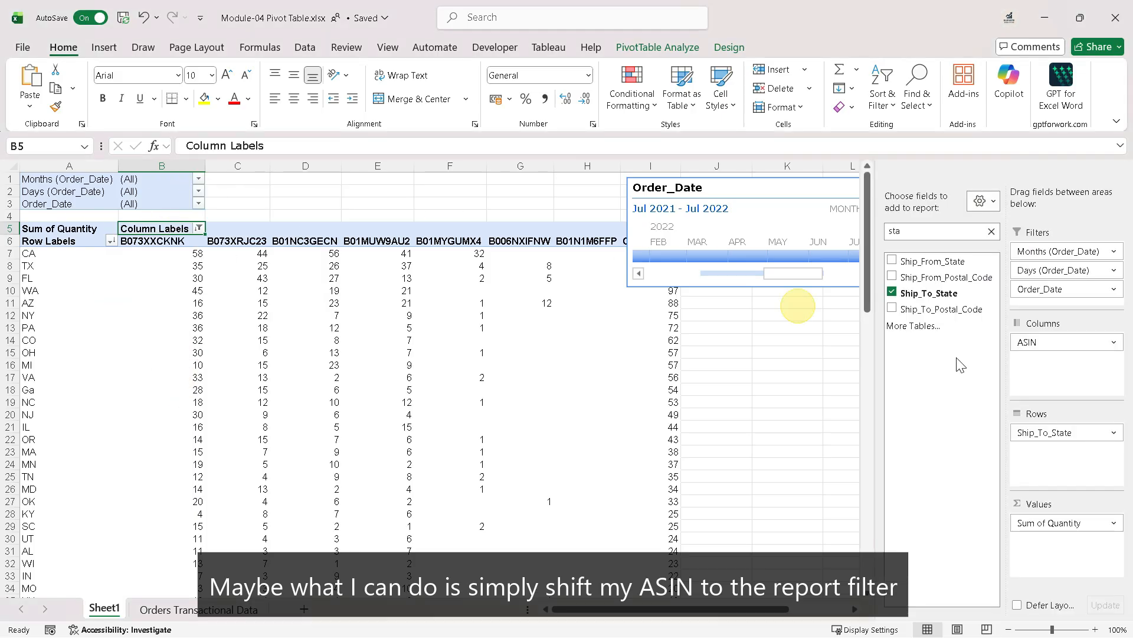
left_click_drag(1066, 344, 1071, 301)
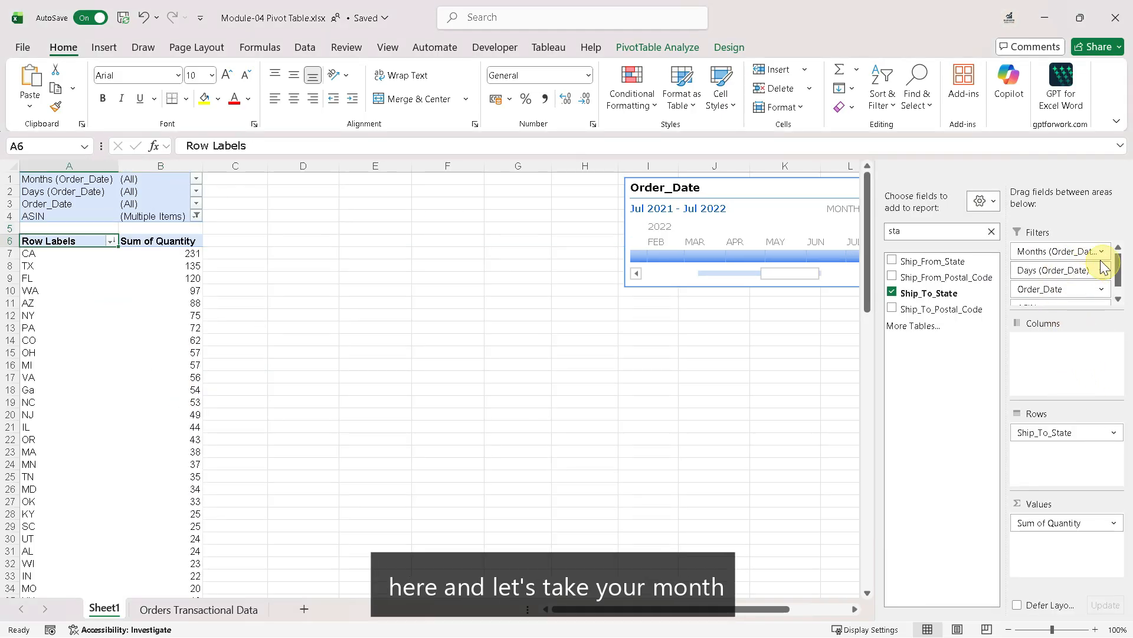
left_click_drag(1070, 250, 1054, 344)
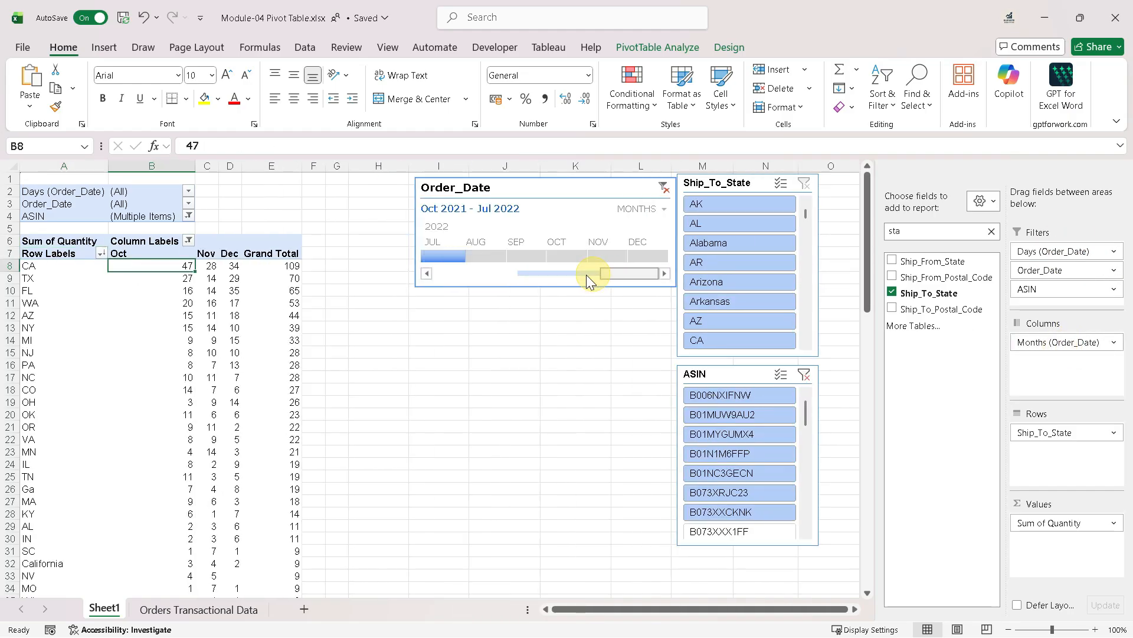
Switch the time level of the Order_Date timeline to years.
left_click_drag(586, 275, 418, 282)
left_click(182, 290)
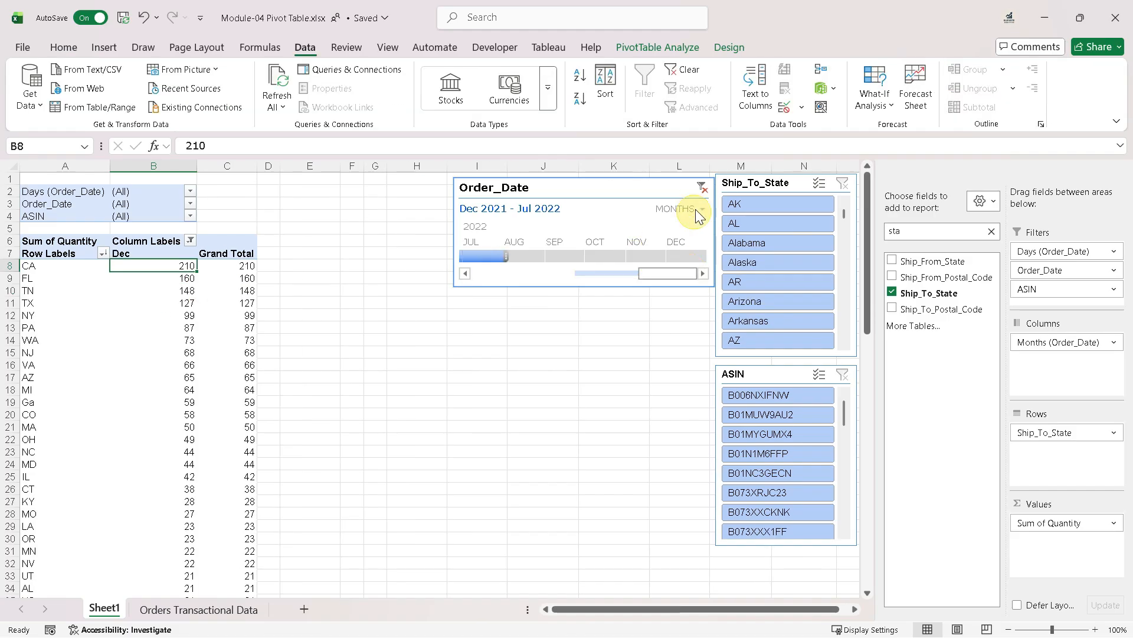
left_click(691, 208)
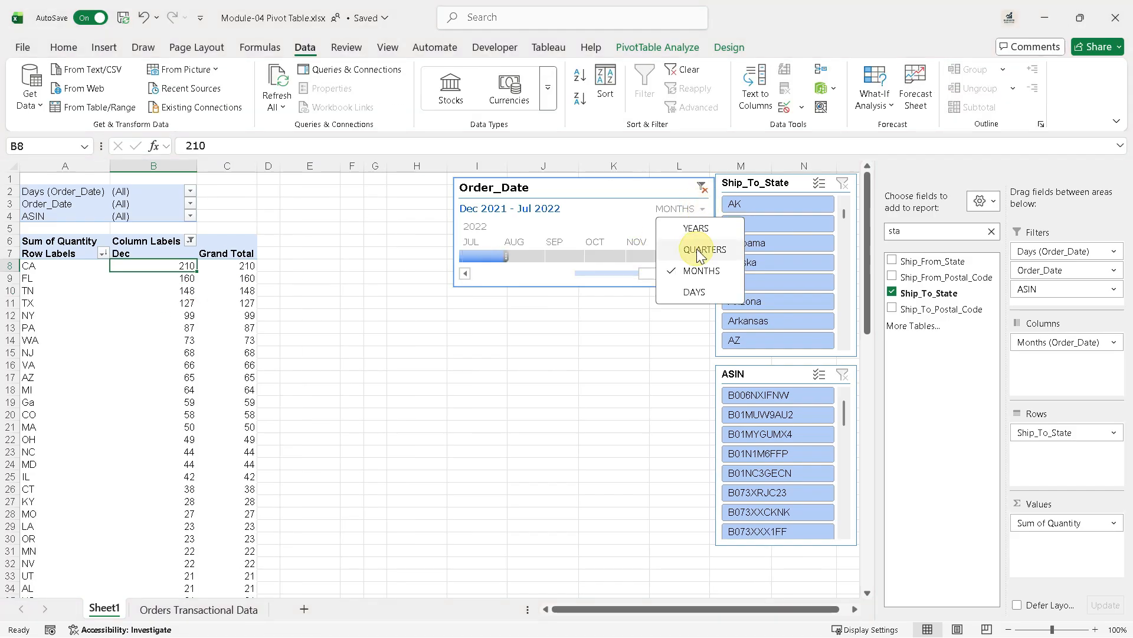
left_click(697, 229)
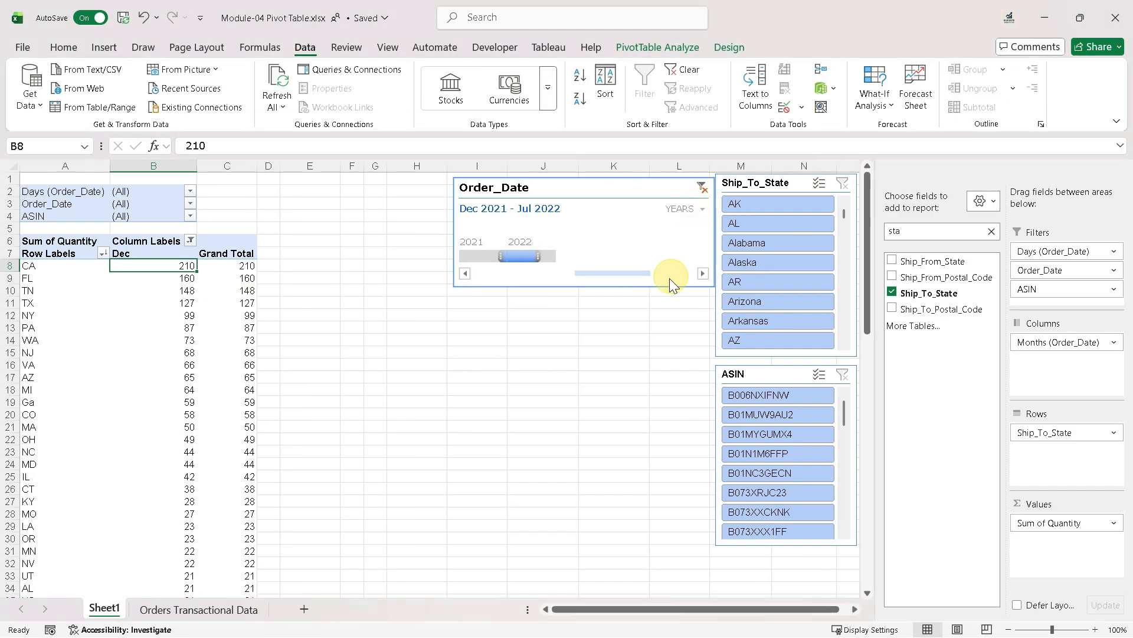
Restrict the Order_Date timeline to 2021 and move it clear of the widened table, beside the Ship_To_State slicer.
left_click(477, 257)
left_click_drag(499, 194, 763, 189)
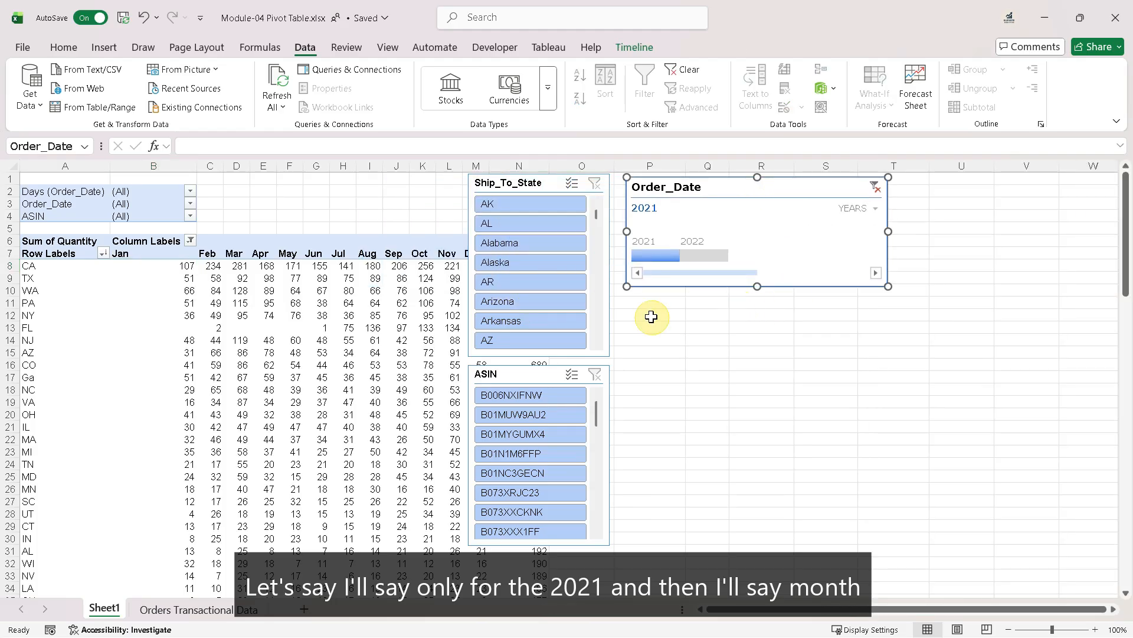
Switch the Order_Date timeline to months and shorten the selected 2021 period so it ends in September.
left_click(880, 210)
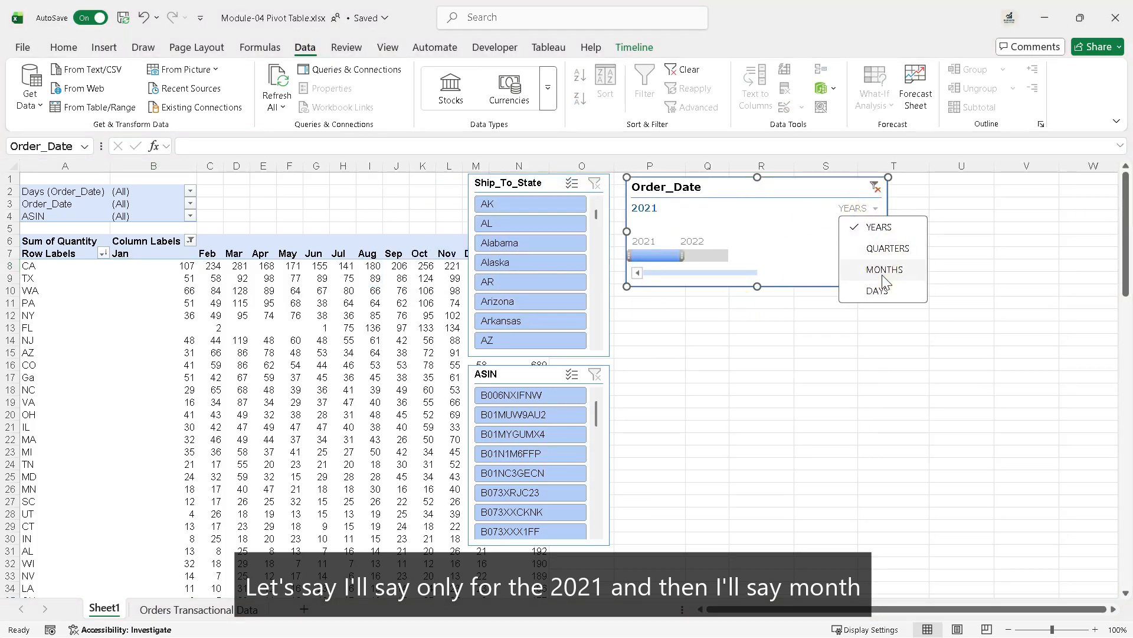
left_click(879, 274)
left_click_drag(663, 270, 732, 271)
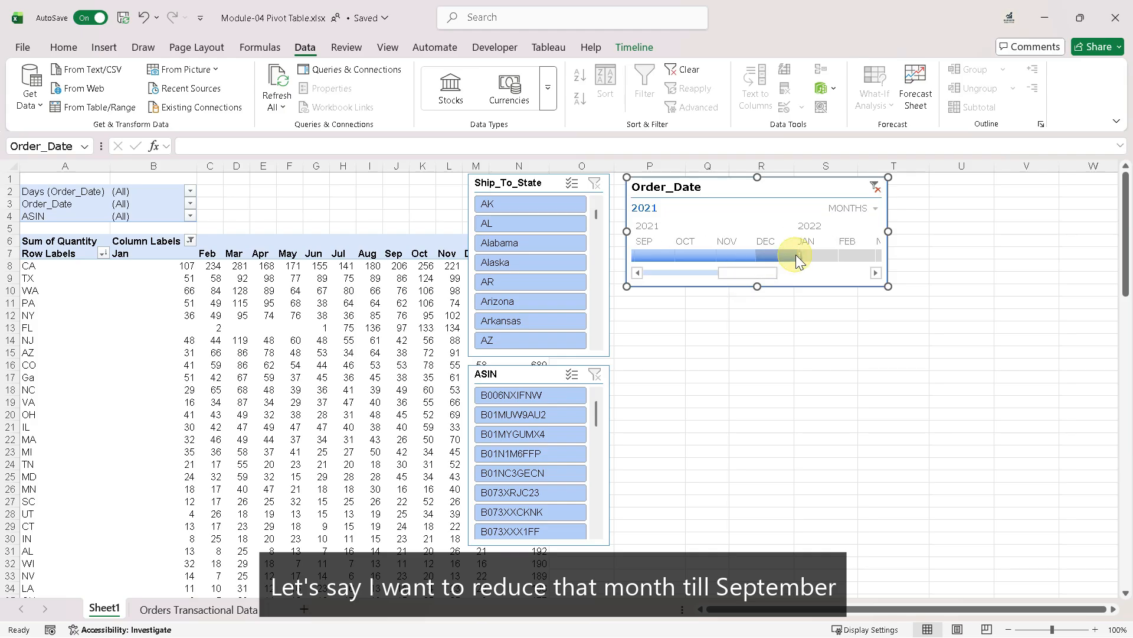
left_click_drag(799, 255, 689, 255)
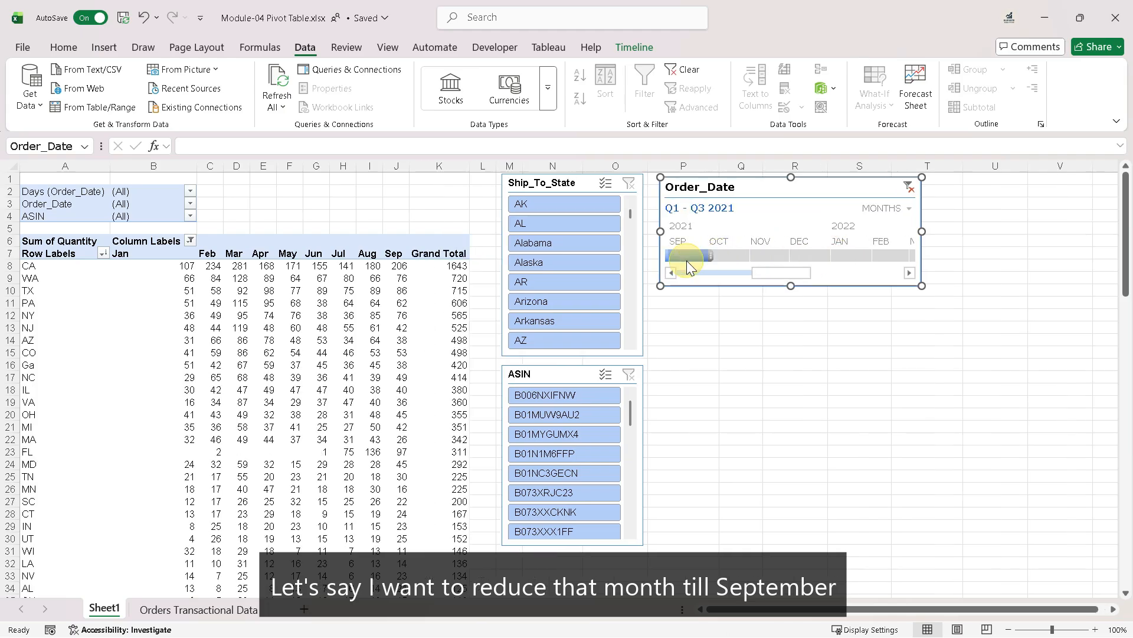
Move Months (Order_Date) and Ship_To_State to the report filters, and place ASIN in the rows of the PivotTable.
left_click(455, 266)
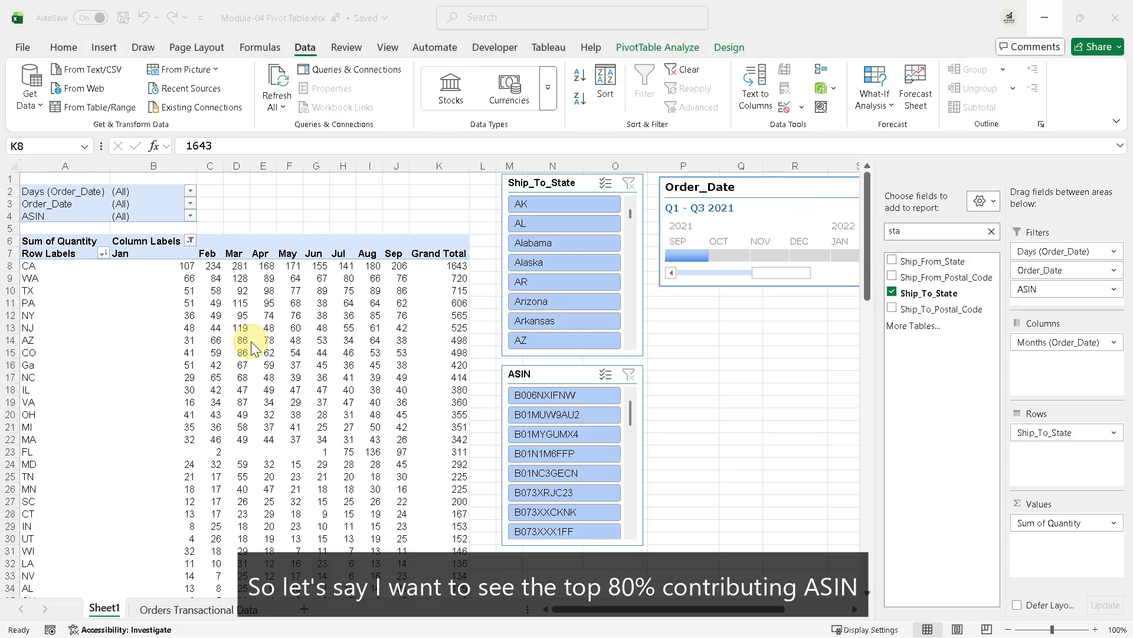
left_click(243, 316)
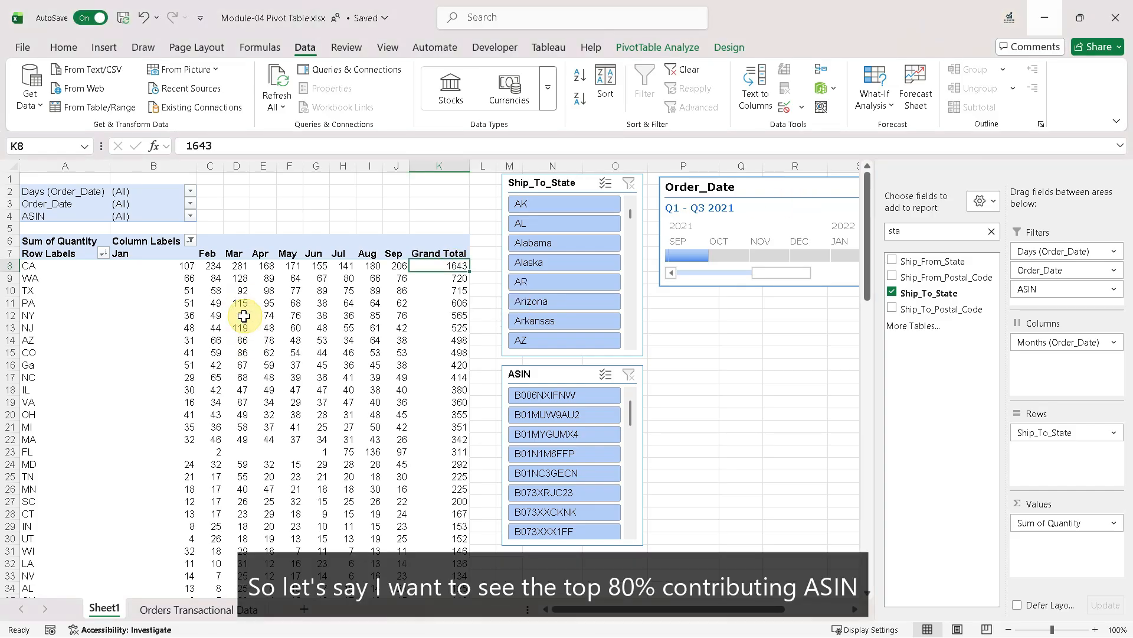
left_click(152, 241)
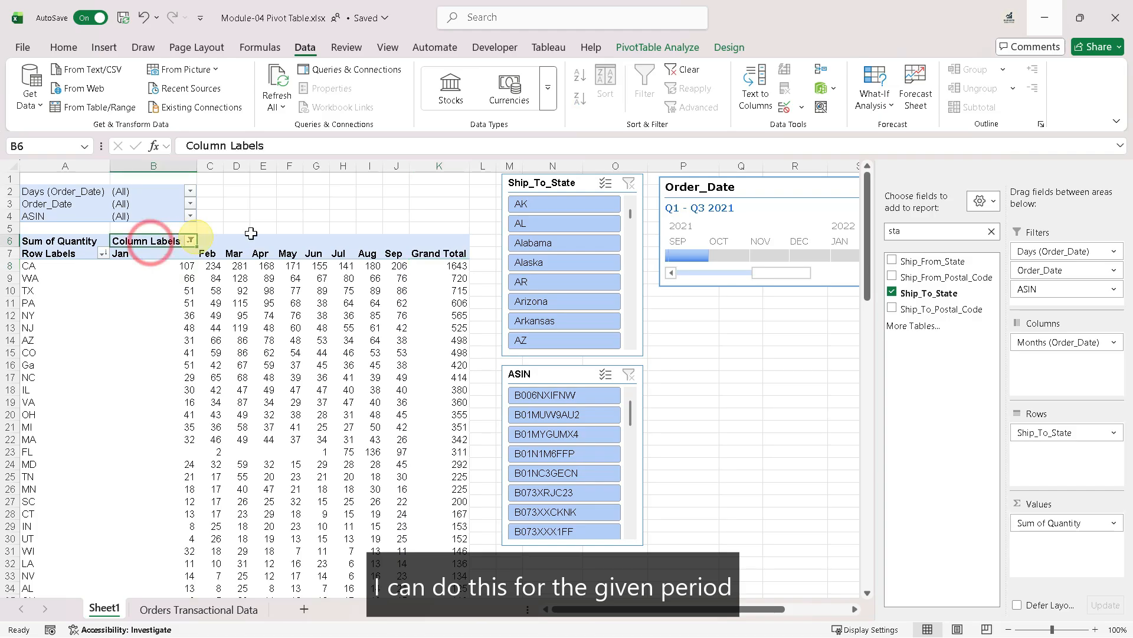
left_click_drag(1084, 359, 1074, 260)
left_click_drag(1078, 435, 1086, 290)
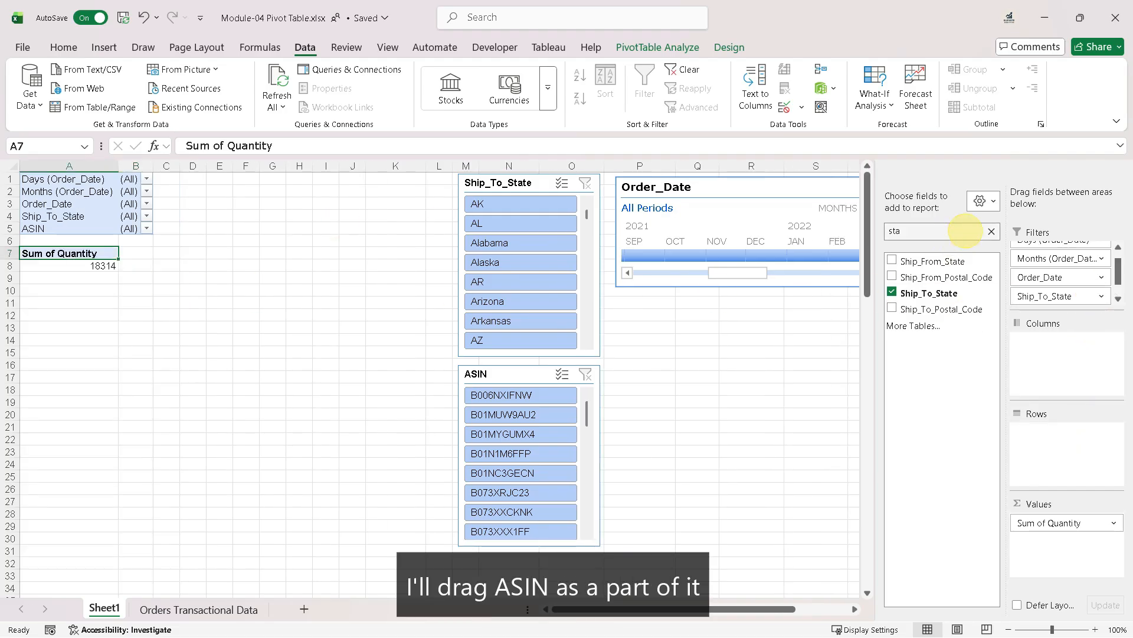
left_click(992, 231)
left_click_drag(916, 359, 1067, 445)
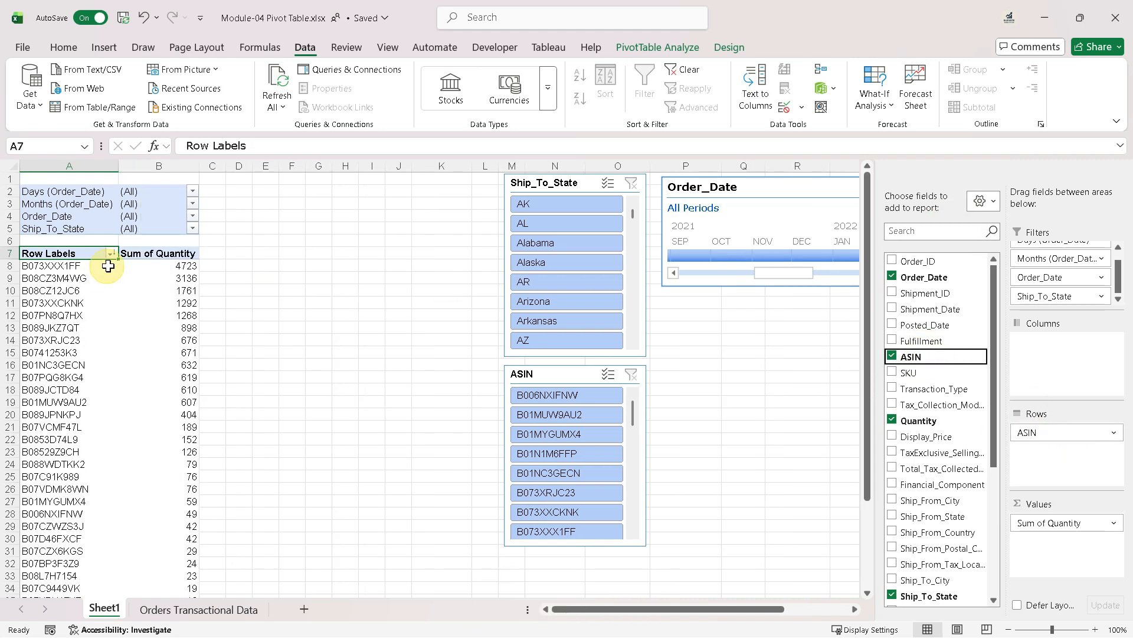
Filter the ASIN row labels to the top 80 percent by Sum of Quantity.
left_click(110, 252)
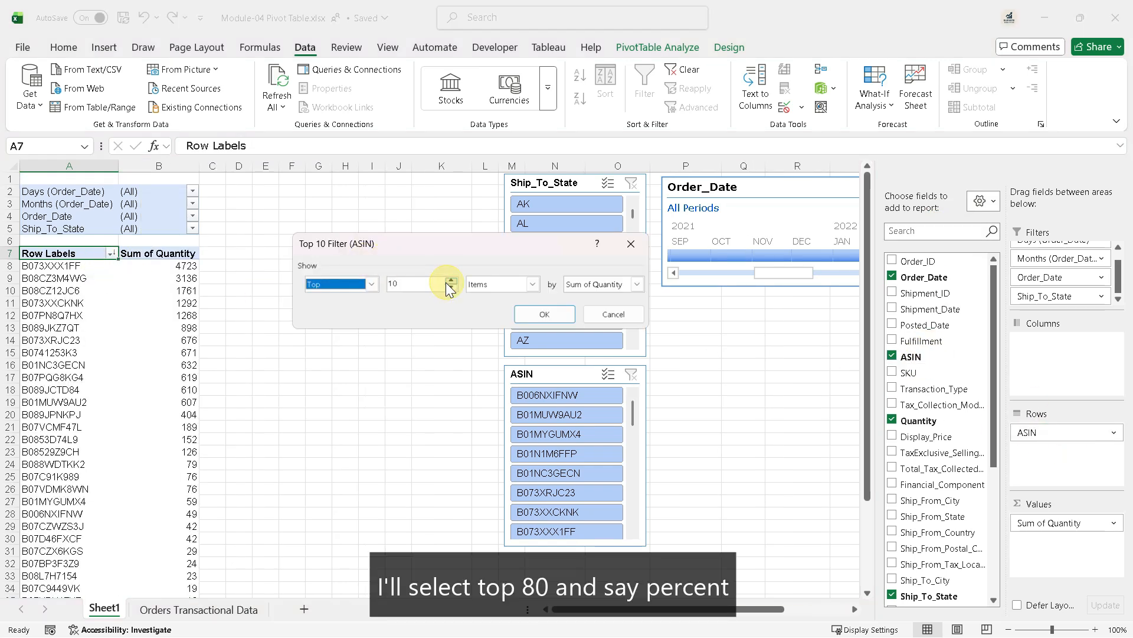
left_click_drag(428, 285, 374, 283)
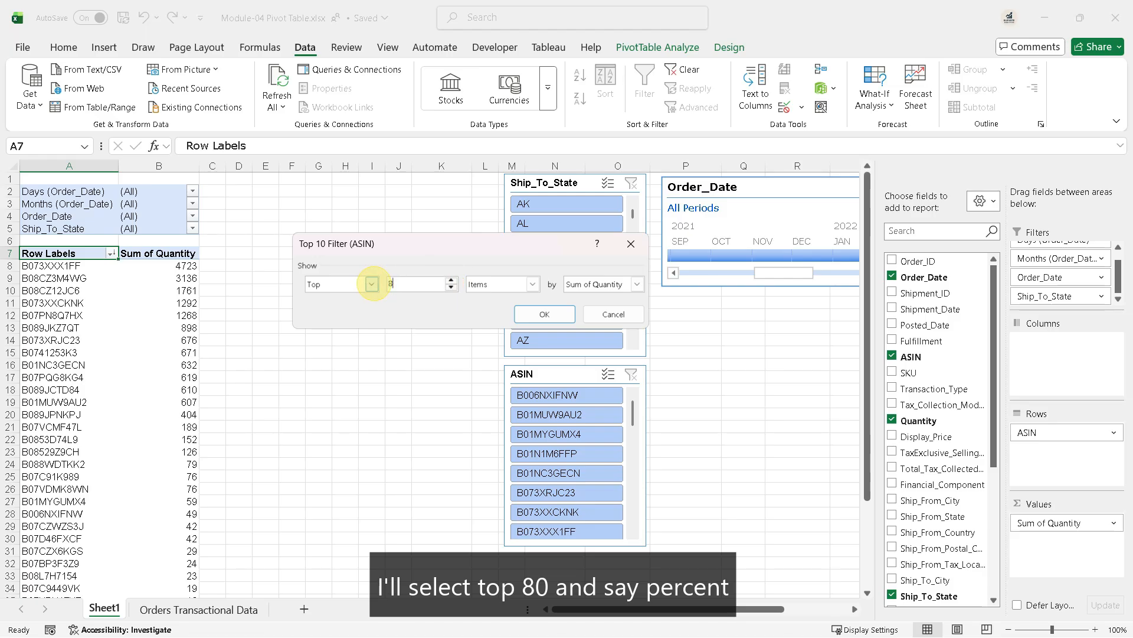
left_click(500, 290)
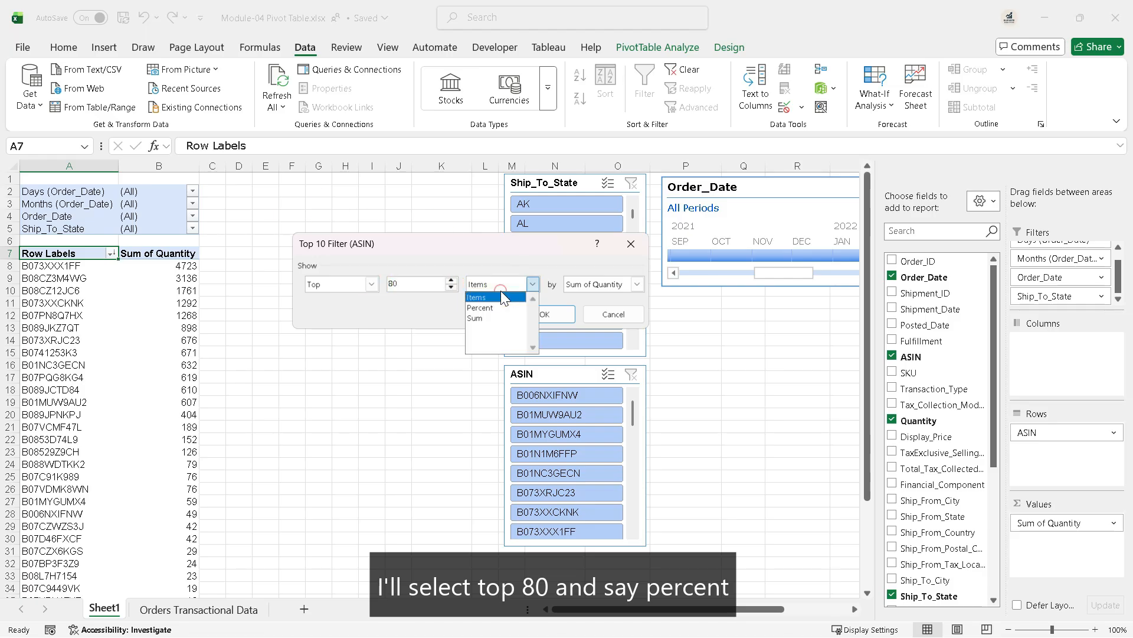
left_click(496, 304)
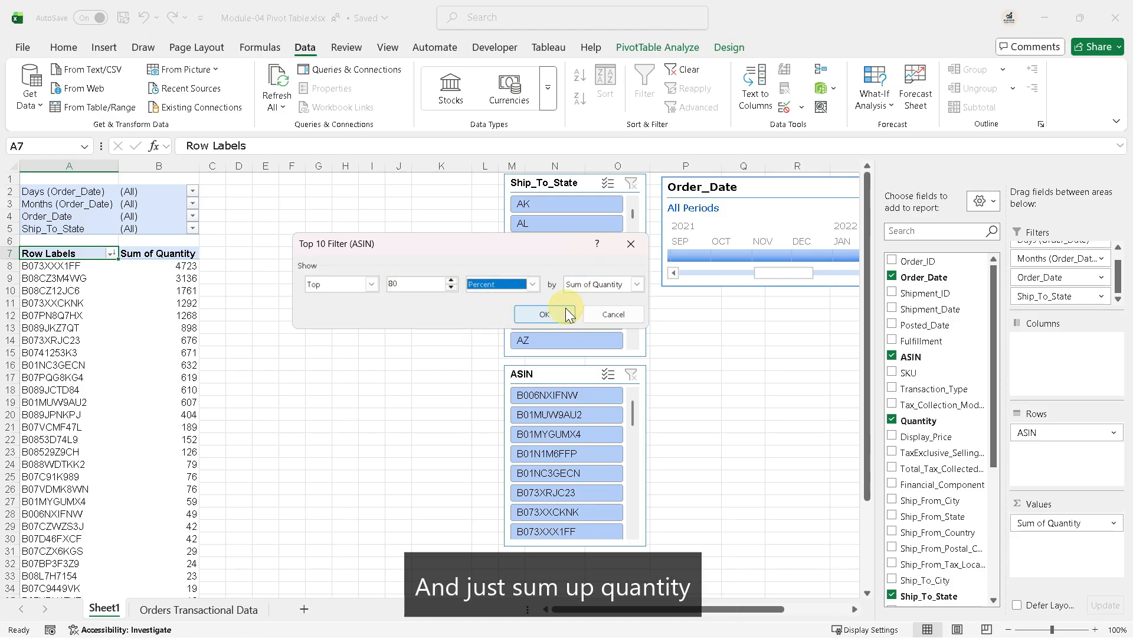
left_click(545, 314)
Group all the filtered ASINs in the row labels, from B073XXX1FF to B01NC3GECN.
left_click_drag(81, 266, 78, 361)
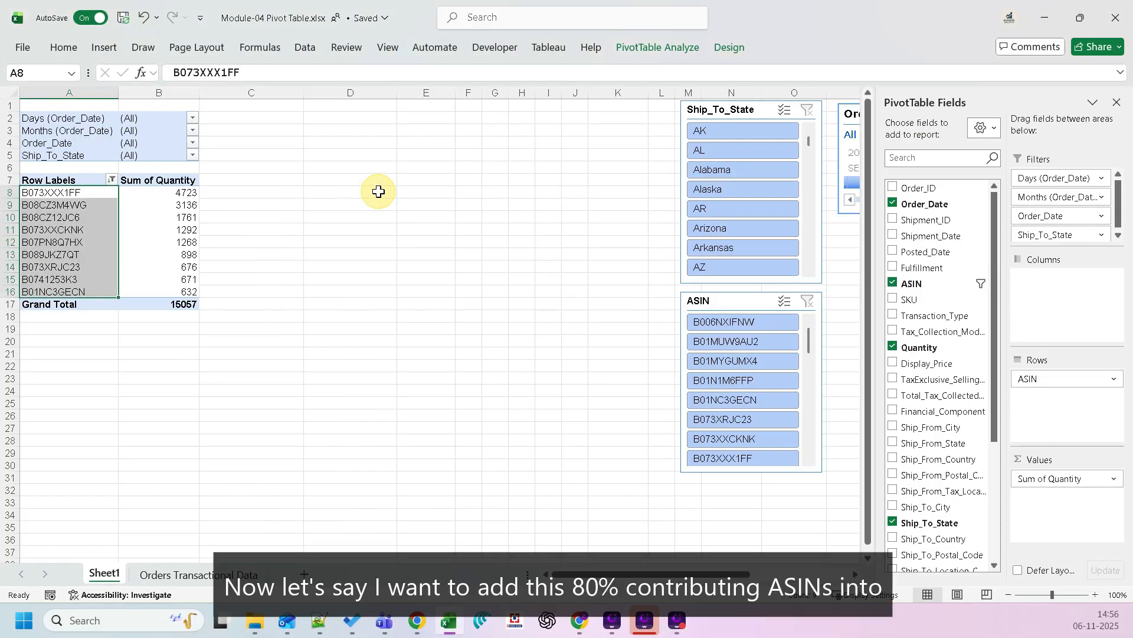
left_click(131, 195)
left_click_drag(76, 193, 82, 288)
right_click(78, 196)
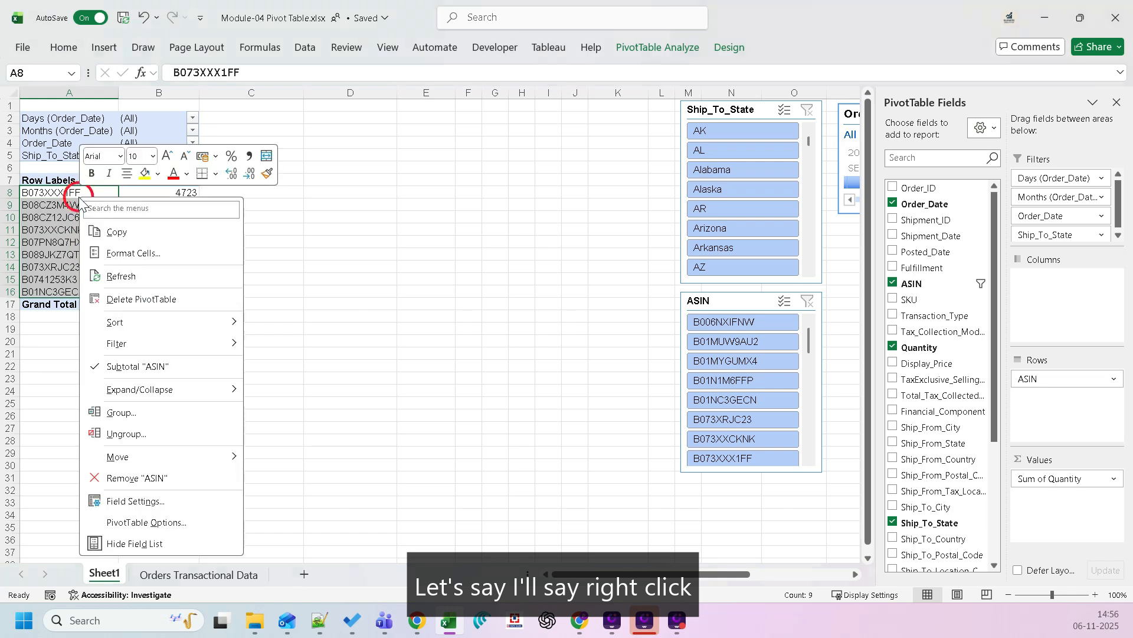
left_click(155, 412)
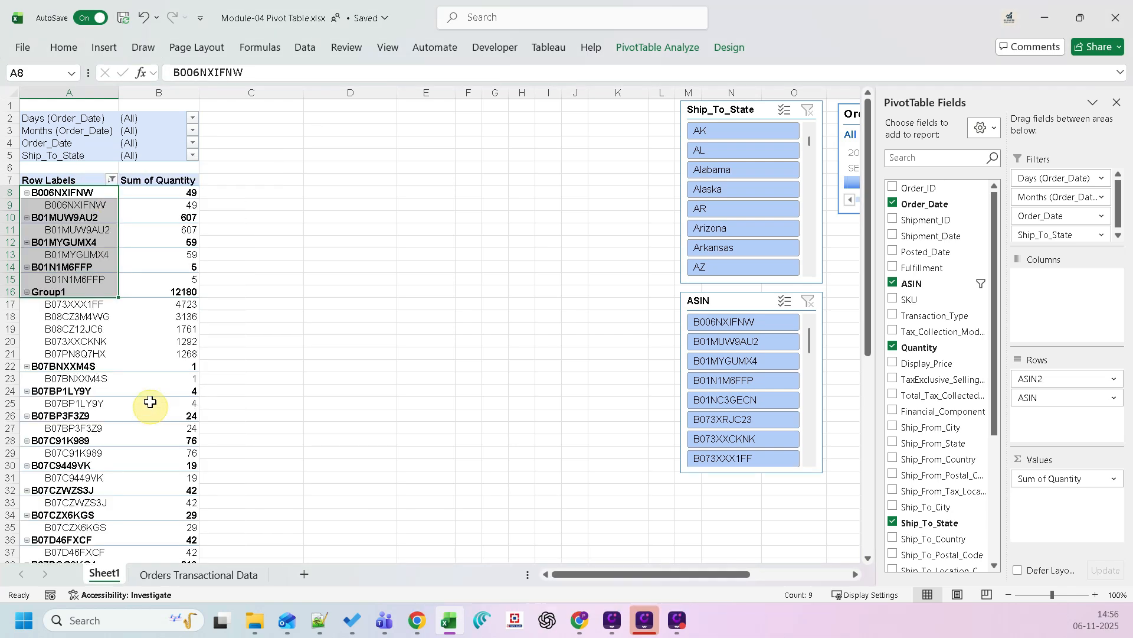
Rename the new ASIN group in the row labels as Top 80%.
left_click(77, 291)
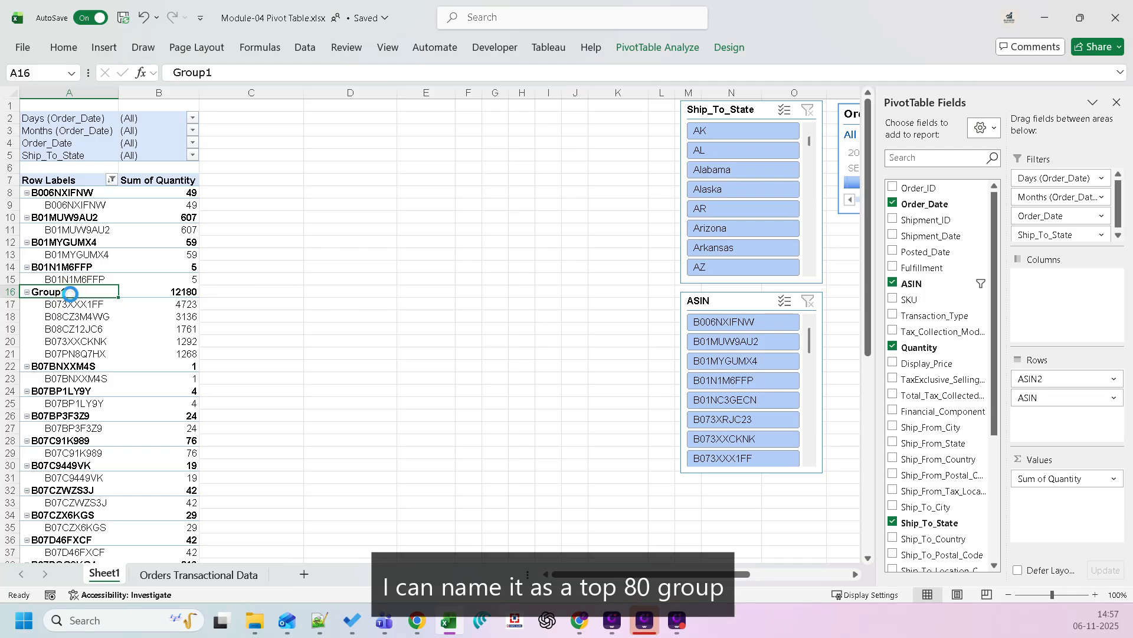
double_click(71, 293)
type("T")
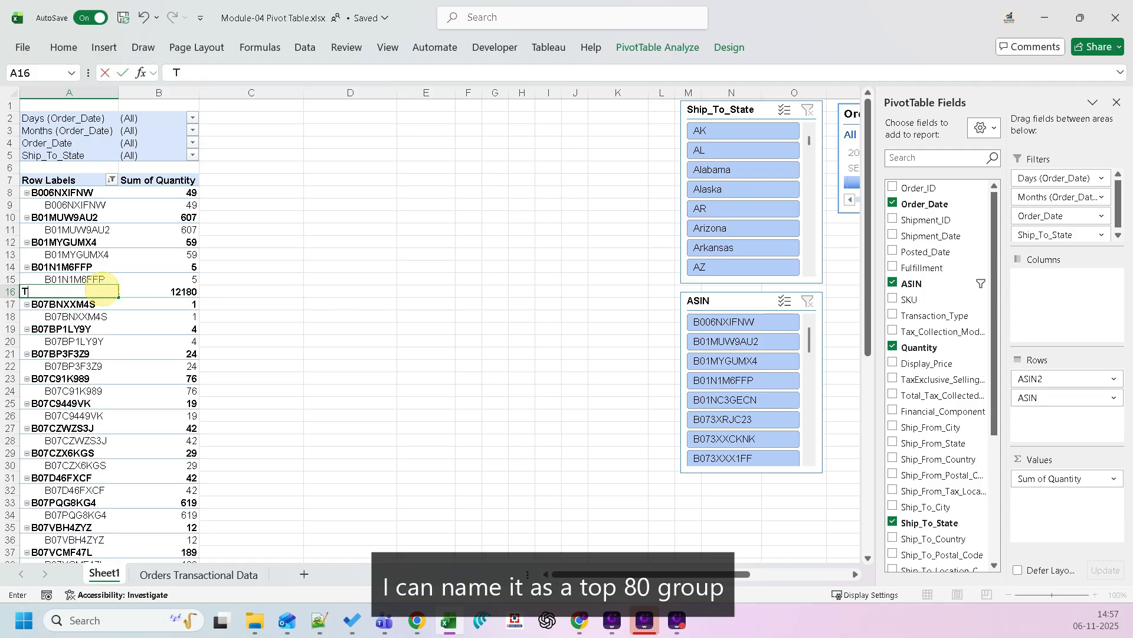
type("op 80%")
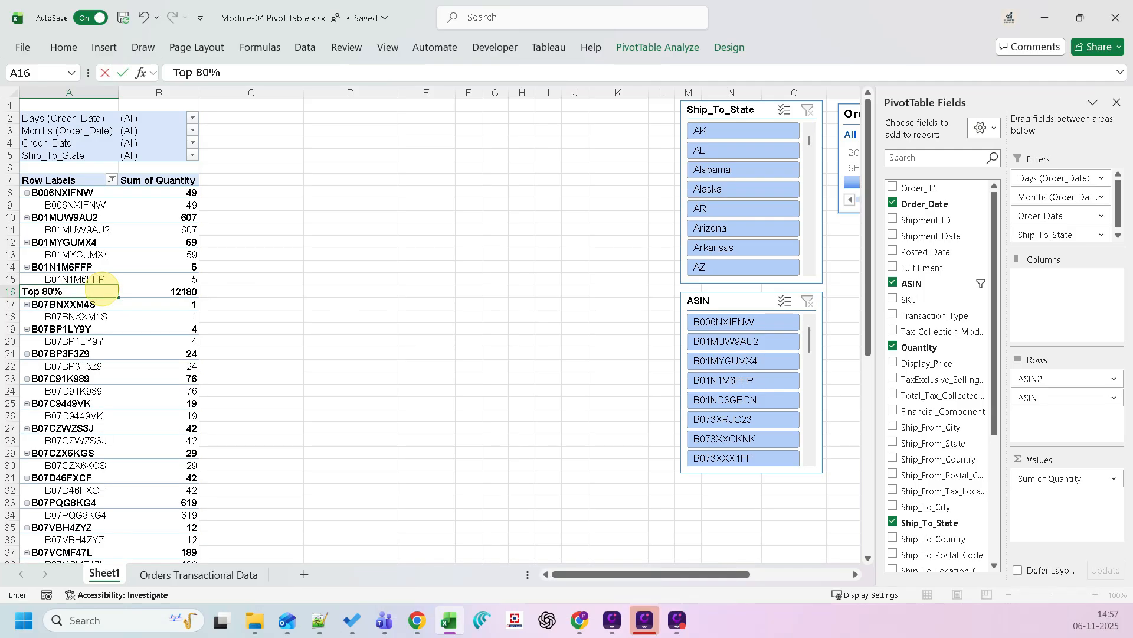
key("Return")
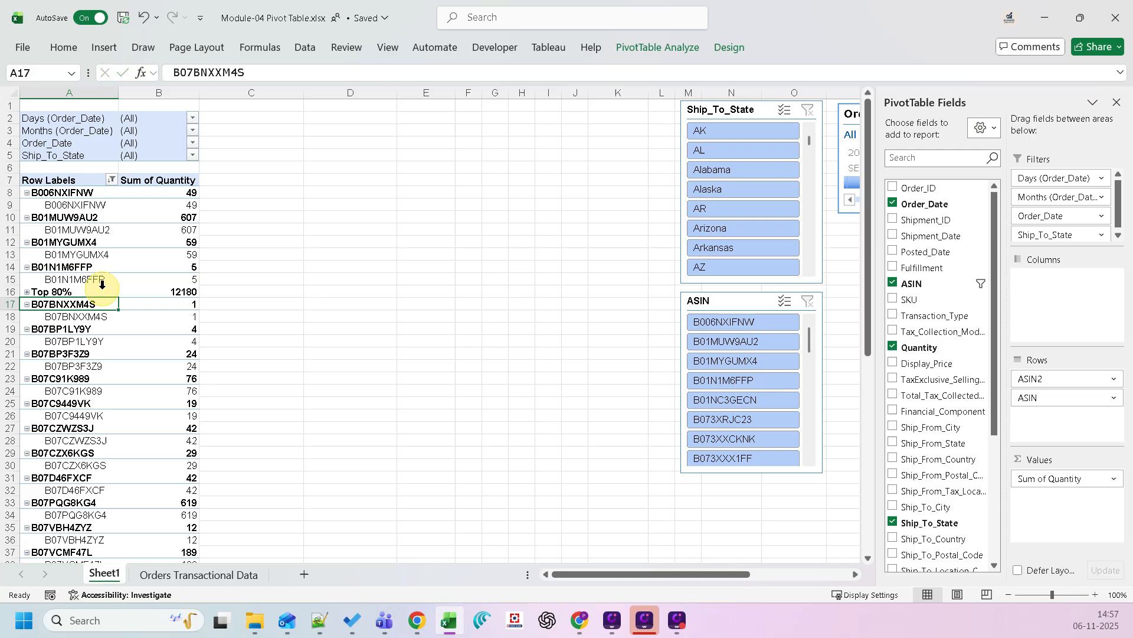
Clear the value filter from the ASIN field in the row labels.
left_click(112, 180)
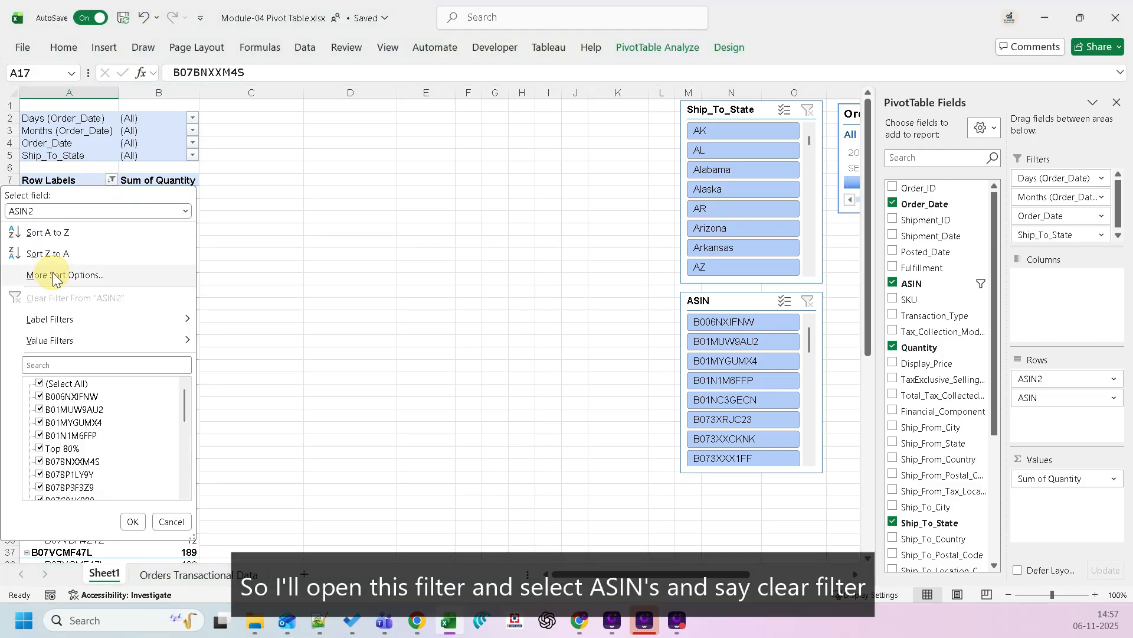
left_click(80, 210)
left_click(26, 241)
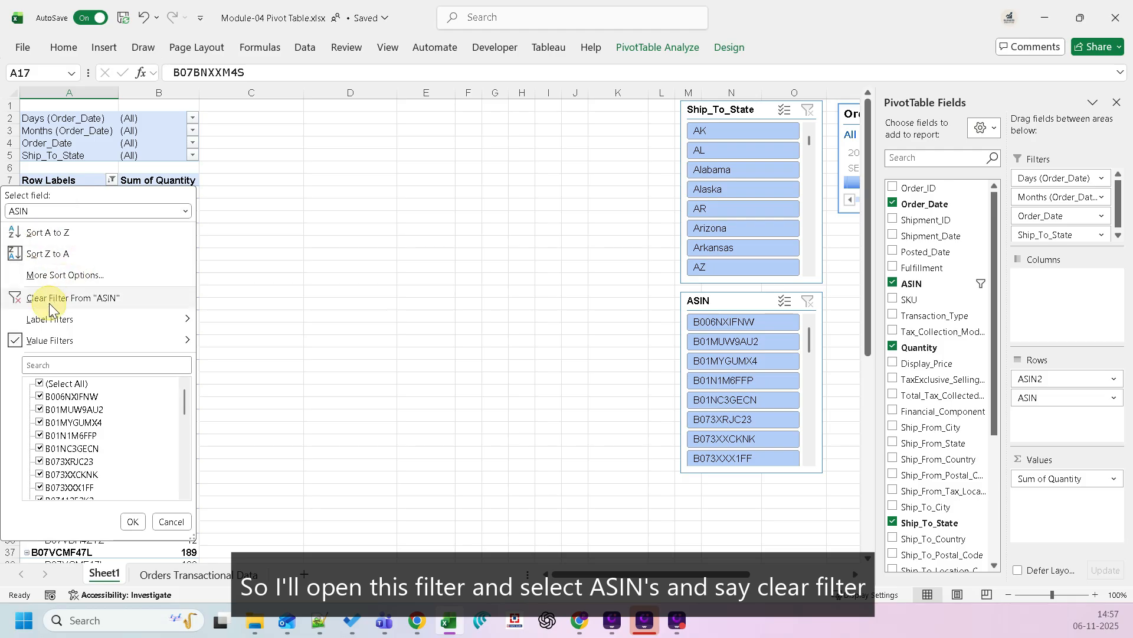
left_click(75, 298)
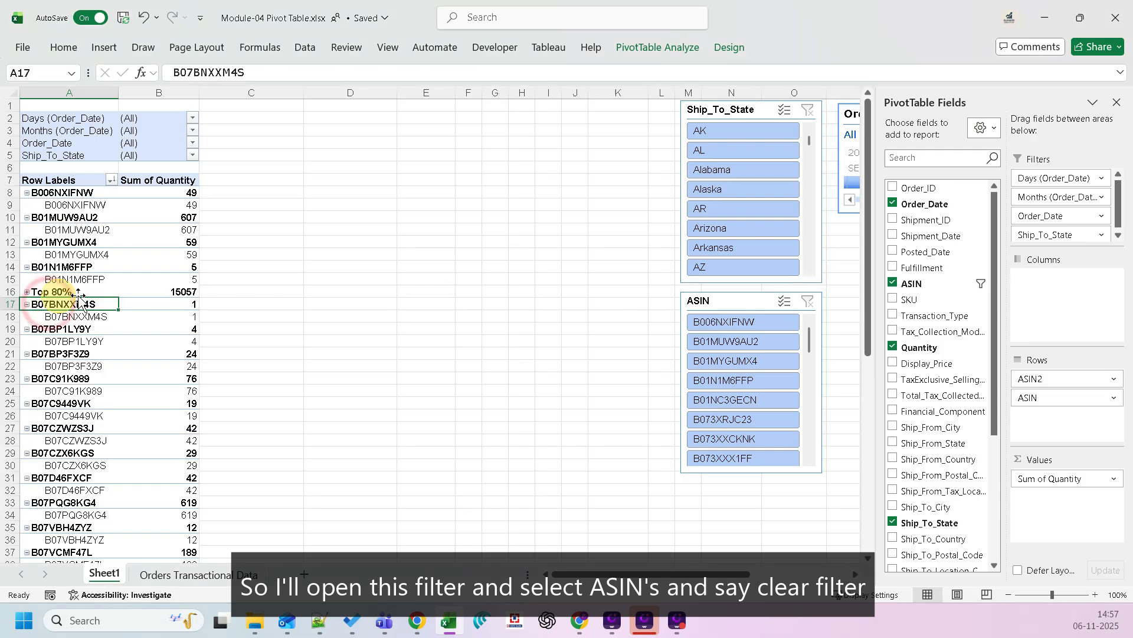
Sort the ASIN groups by quantity from largest to smallest, and expand the Top 80% group to select its ASINs' quantities.
left_click(186, 292)
right_click(186, 293)
mouse_move(250, 437)
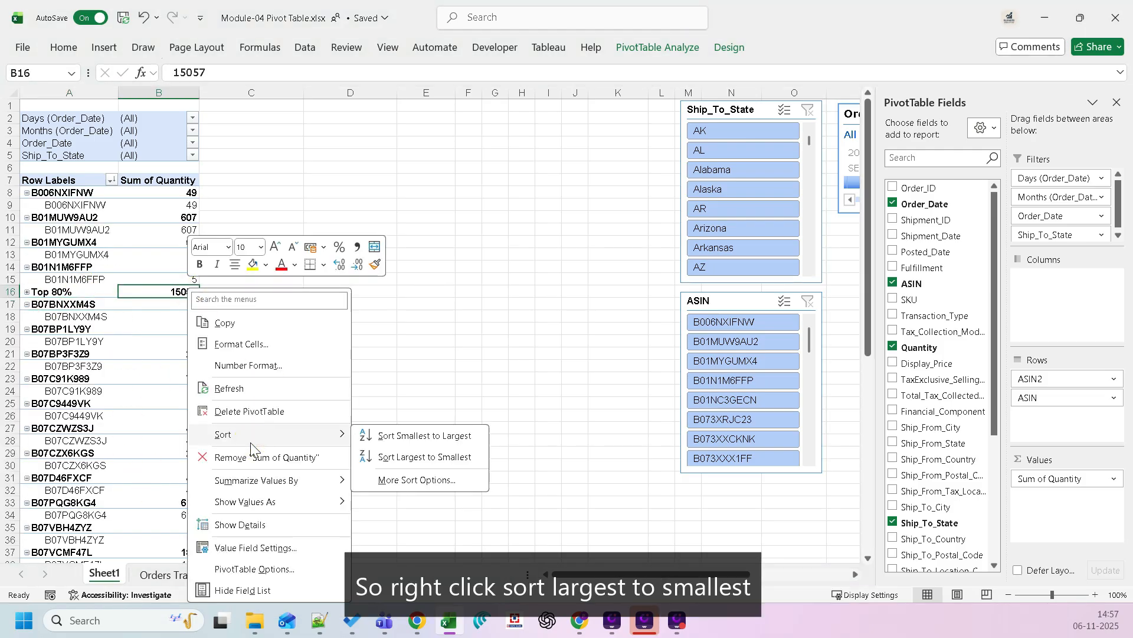
left_click(401, 458)
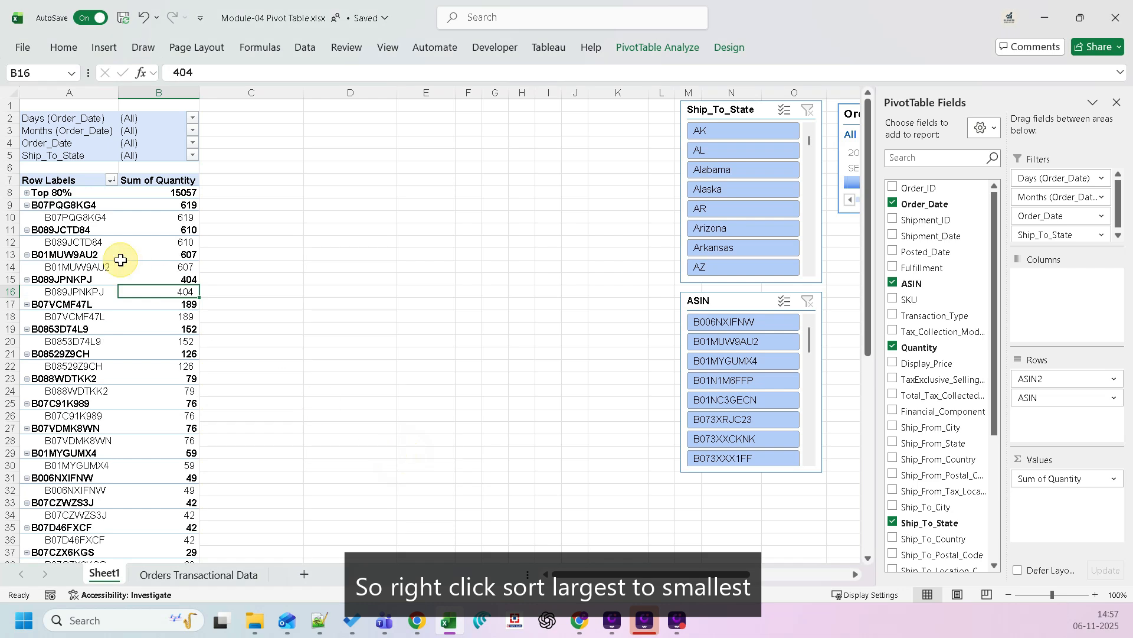
left_click(27, 192)
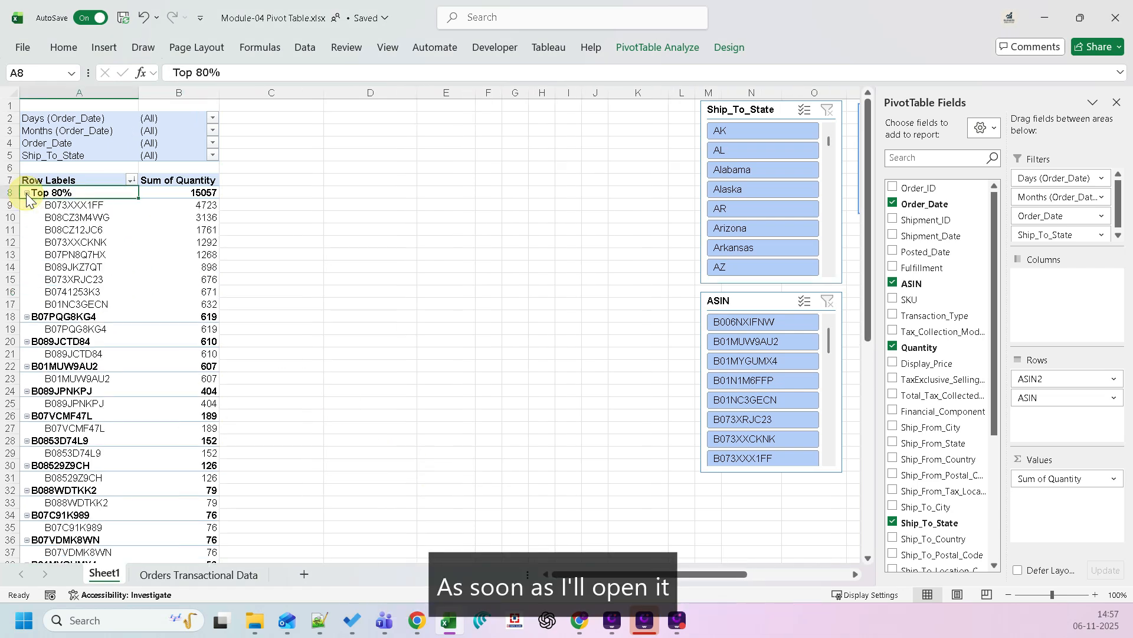
left_click_drag(209, 206, 210, 301)
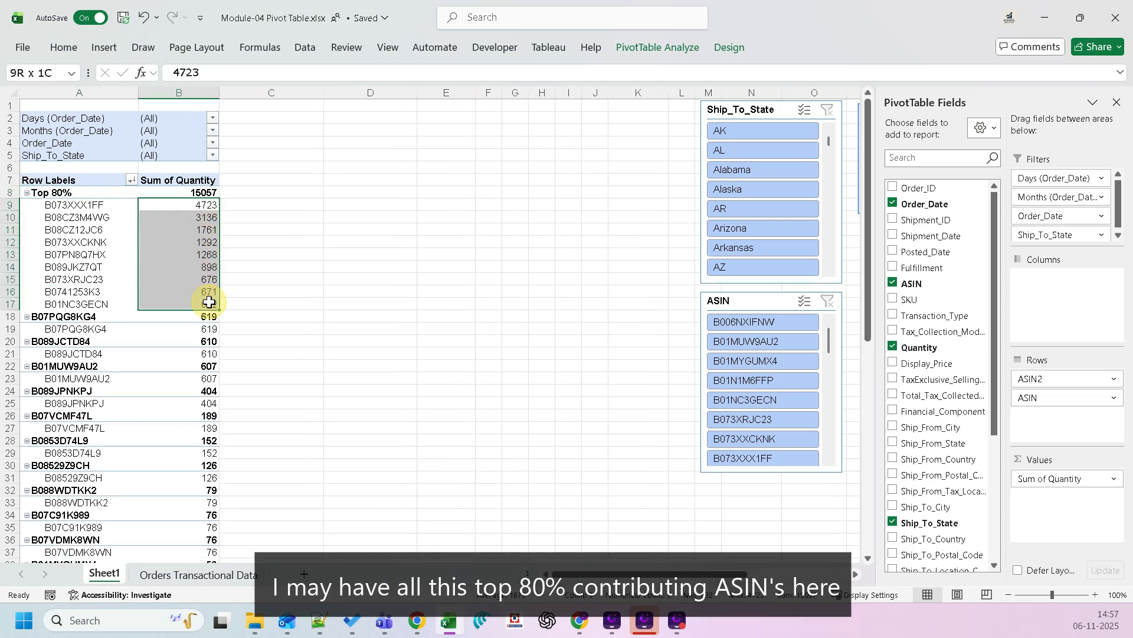